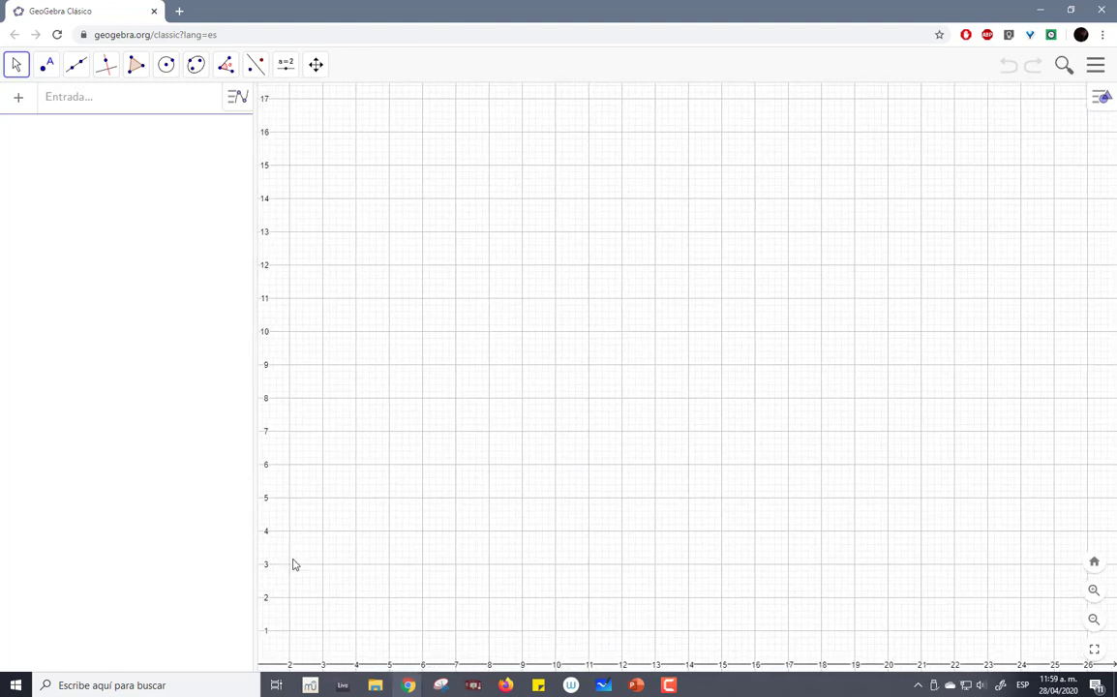
- Hide the coordinate axes and draw a right triangle polygon with vertices A (7, 14), B (7, 9) and C (15, 9)
left_click(1098, 99)
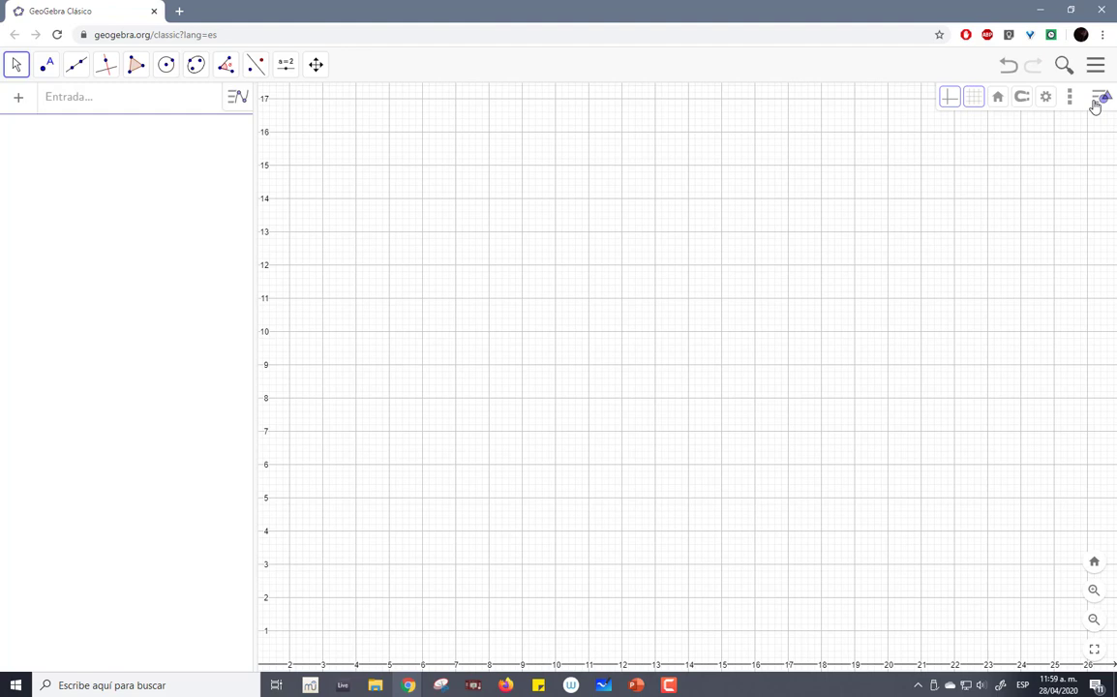
left_click(952, 98)
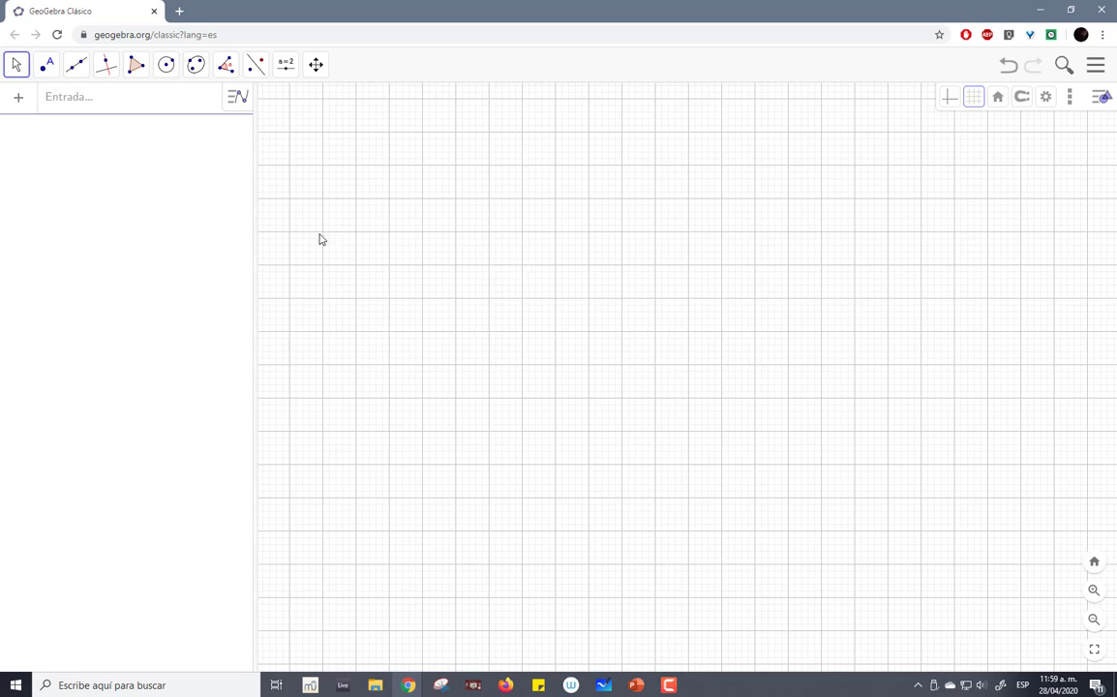
left_click(137, 80)
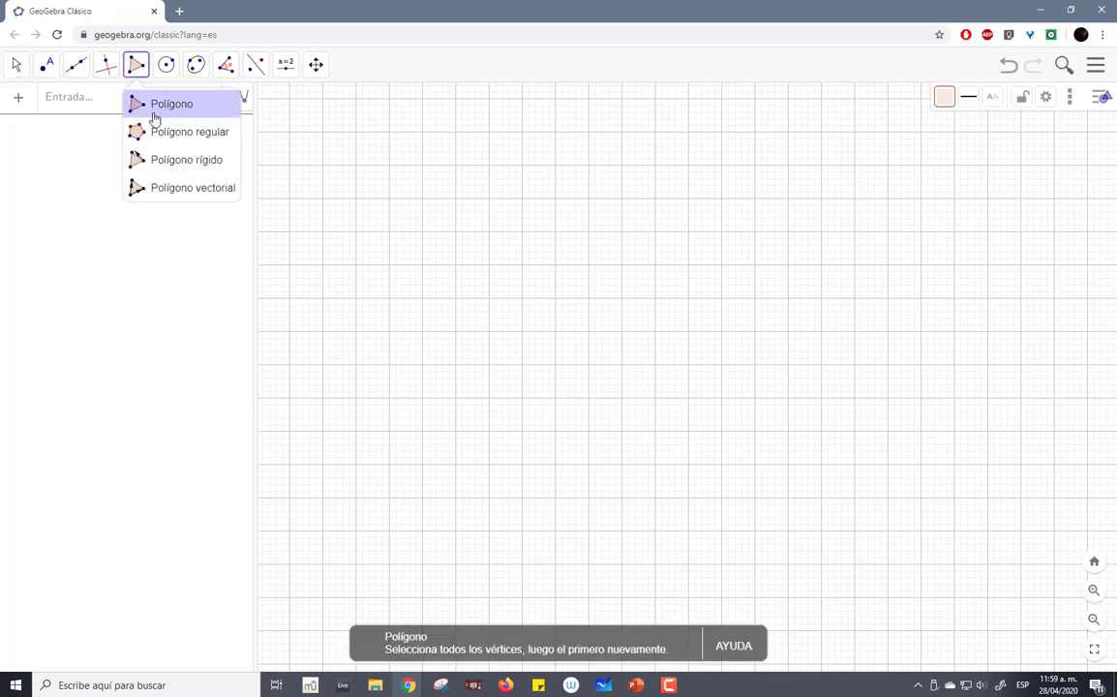
left_click(155, 112)
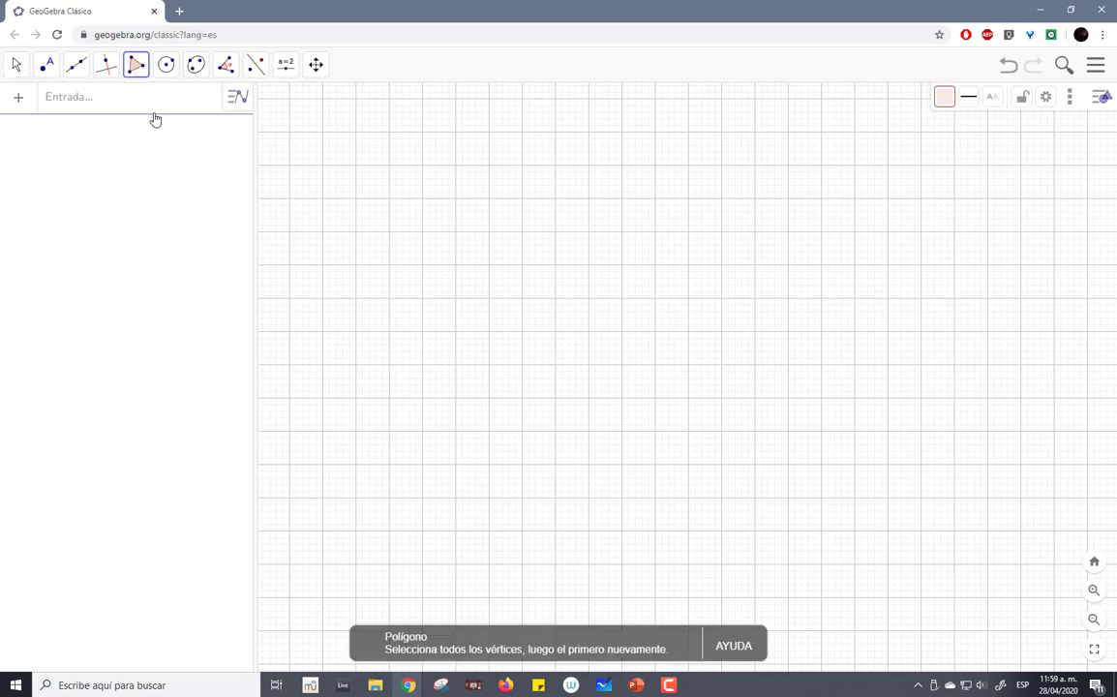
left_click(456, 199)
left_click(456, 365)
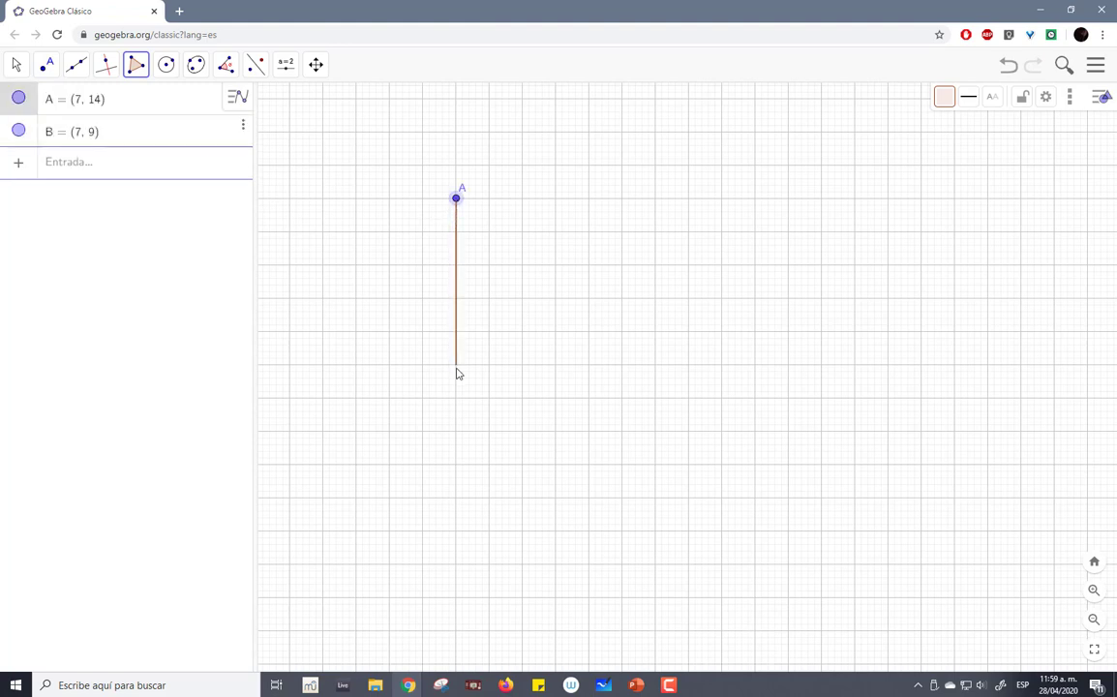
left_click(722, 365)
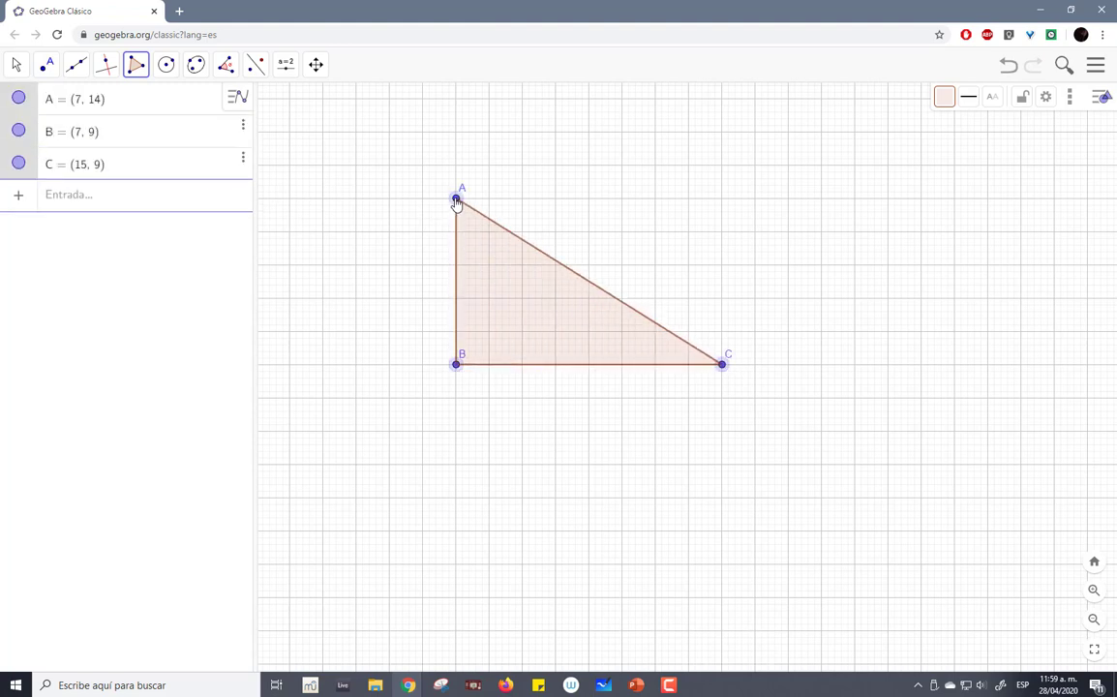
left_click(456, 199)
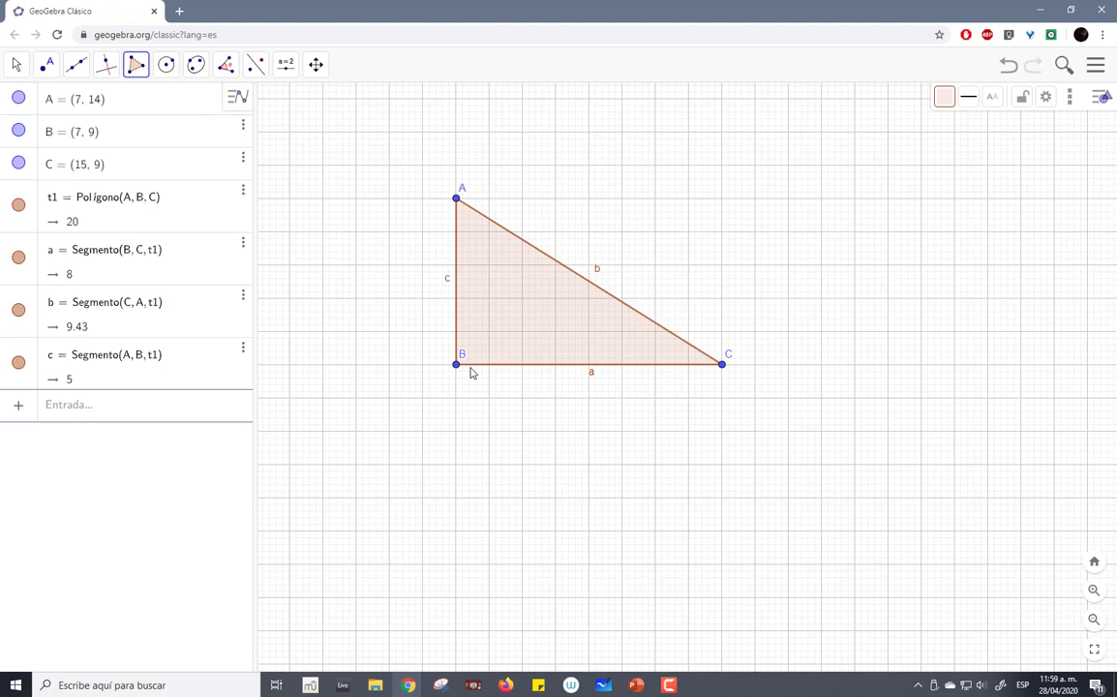
- Measure the triangle's angle at vertex B from points C, B and A, and move its label up clear of the vertex
left_click(226, 65)
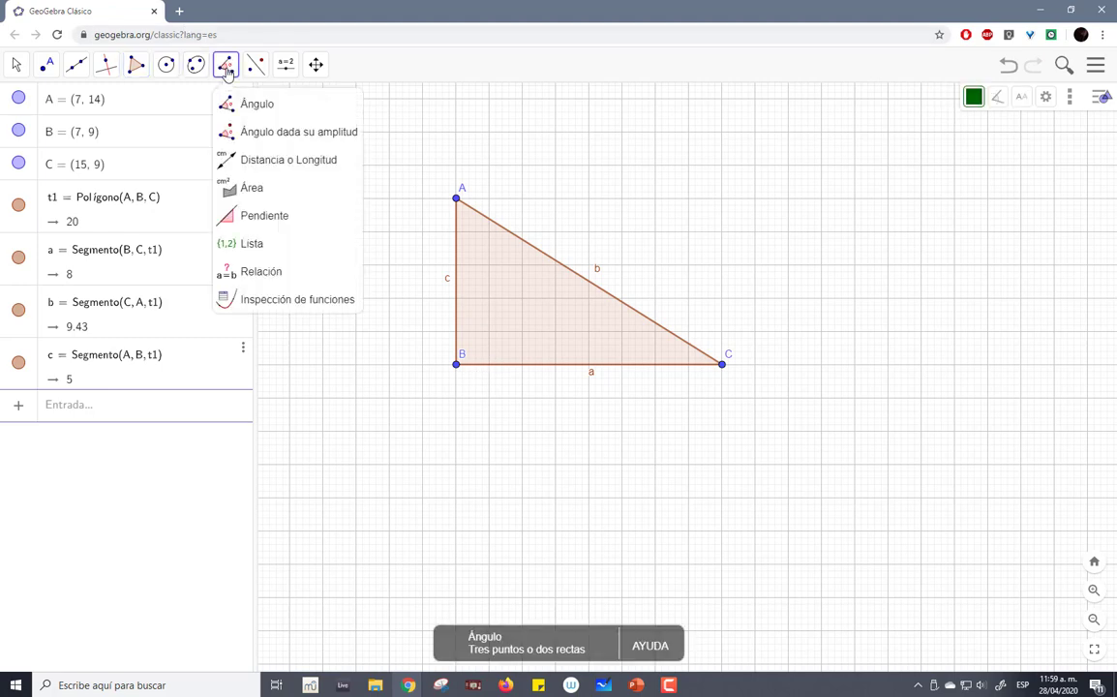
left_click(251, 103)
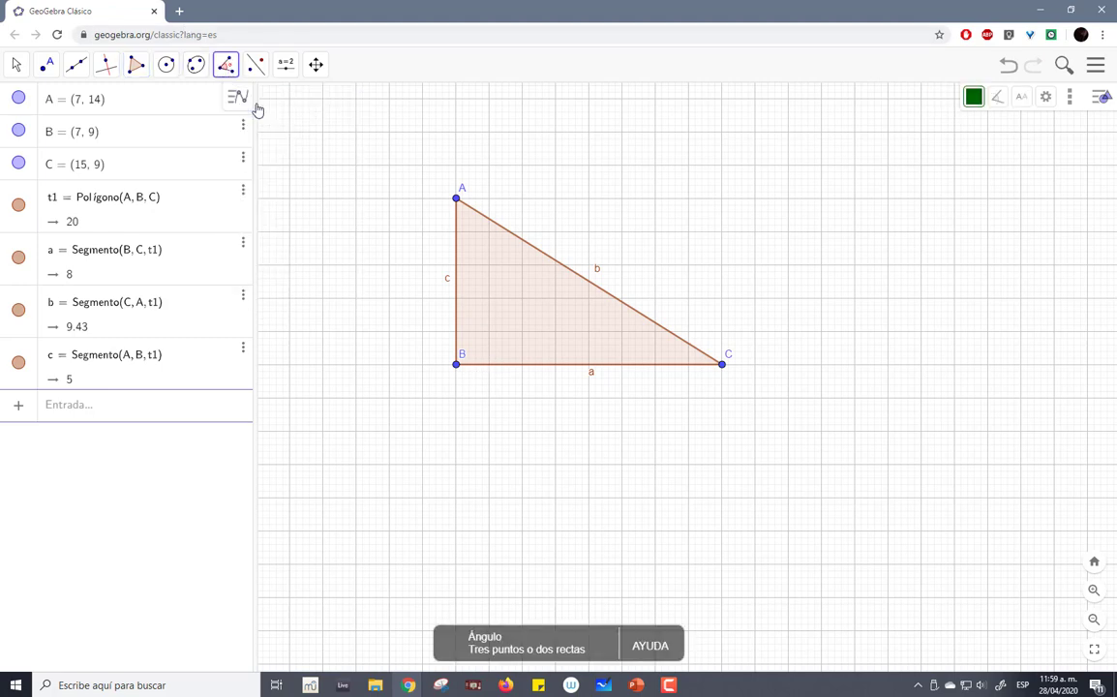
left_click(226, 65)
left_click(239, 102)
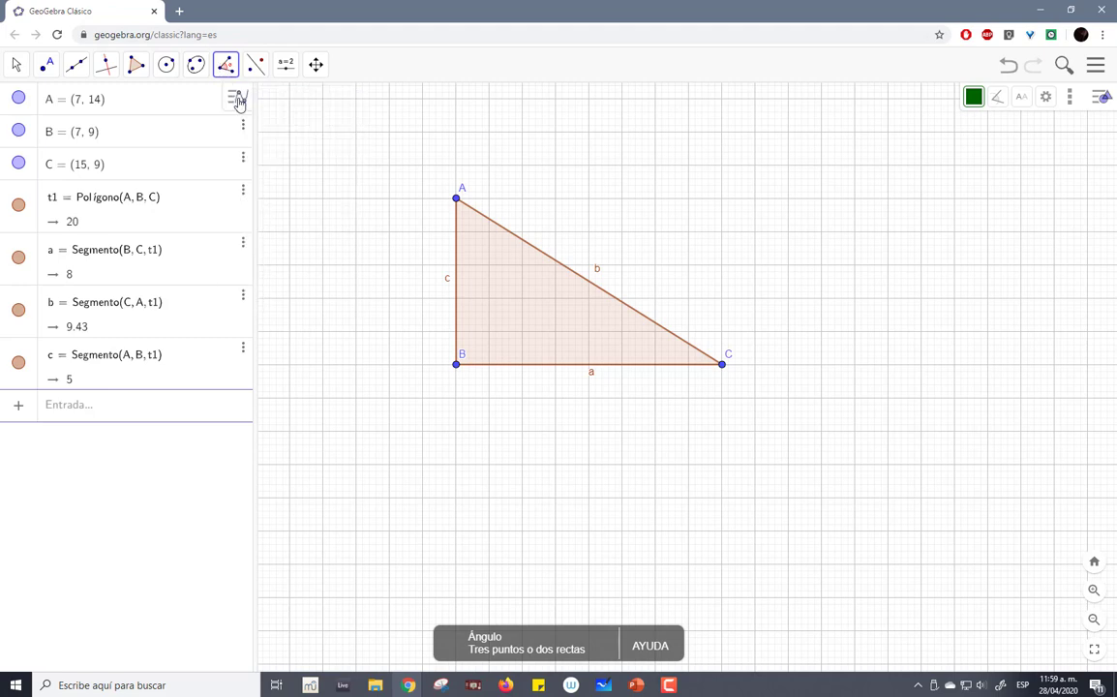
left_click(722, 368)
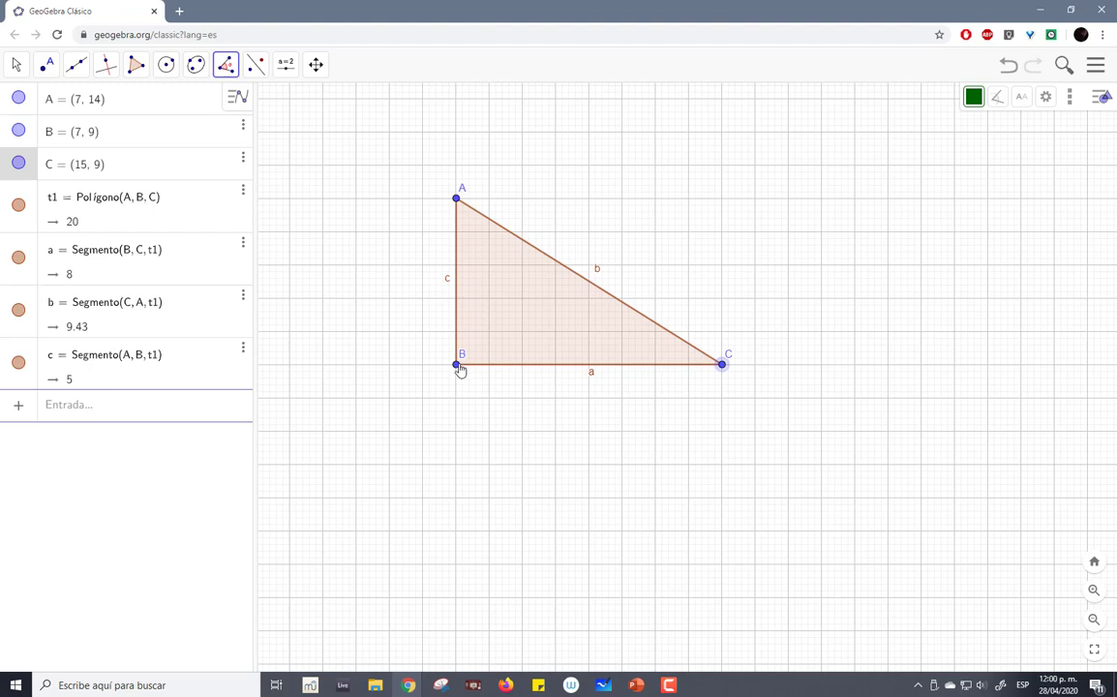
left_click(457, 366)
left_click(457, 197)
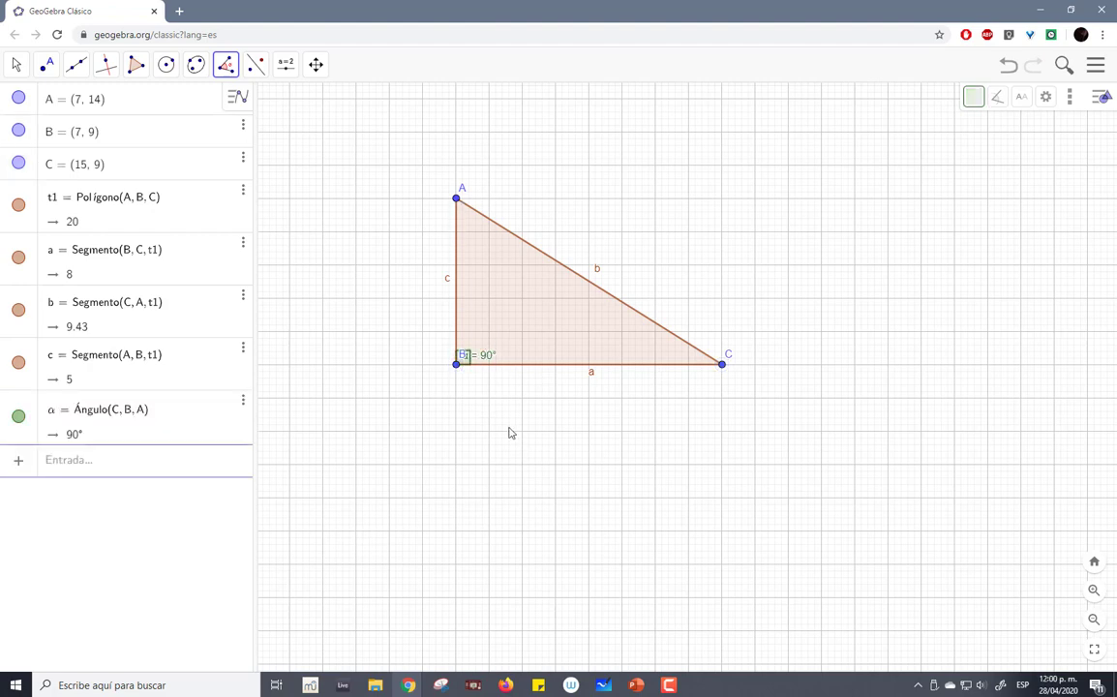
left_click(15, 64)
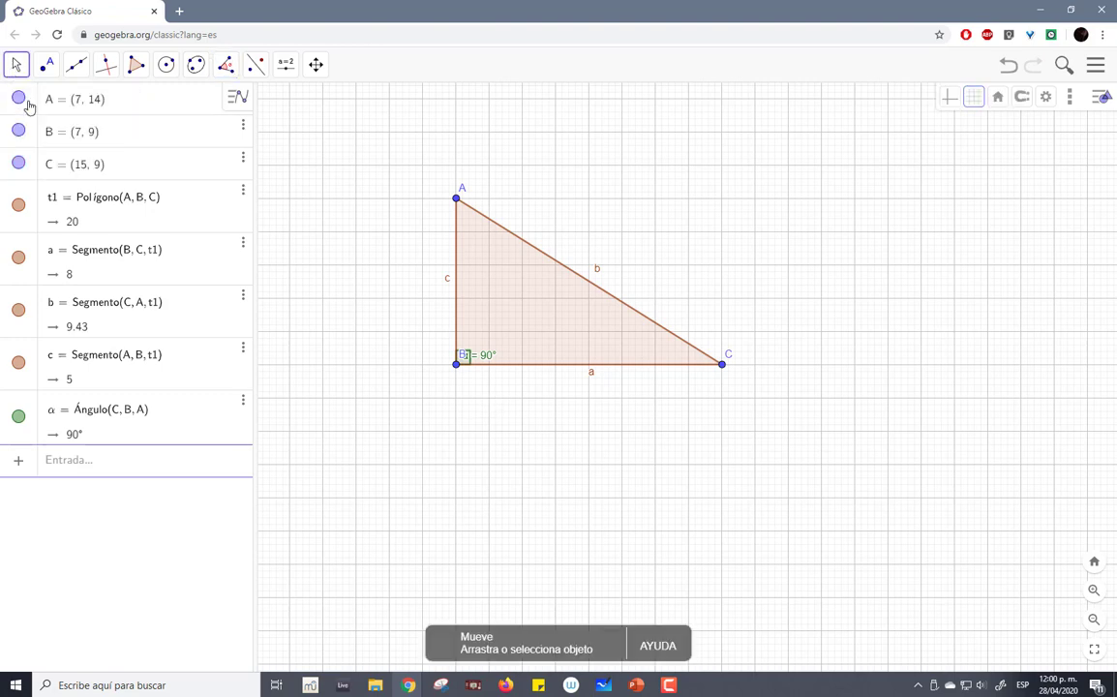
left_click_drag(489, 359, 499, 346)
- Measure the triangle's interior angle at vertex A with the Angle tool, using points B, A and C in that order
left_click(224, 64)
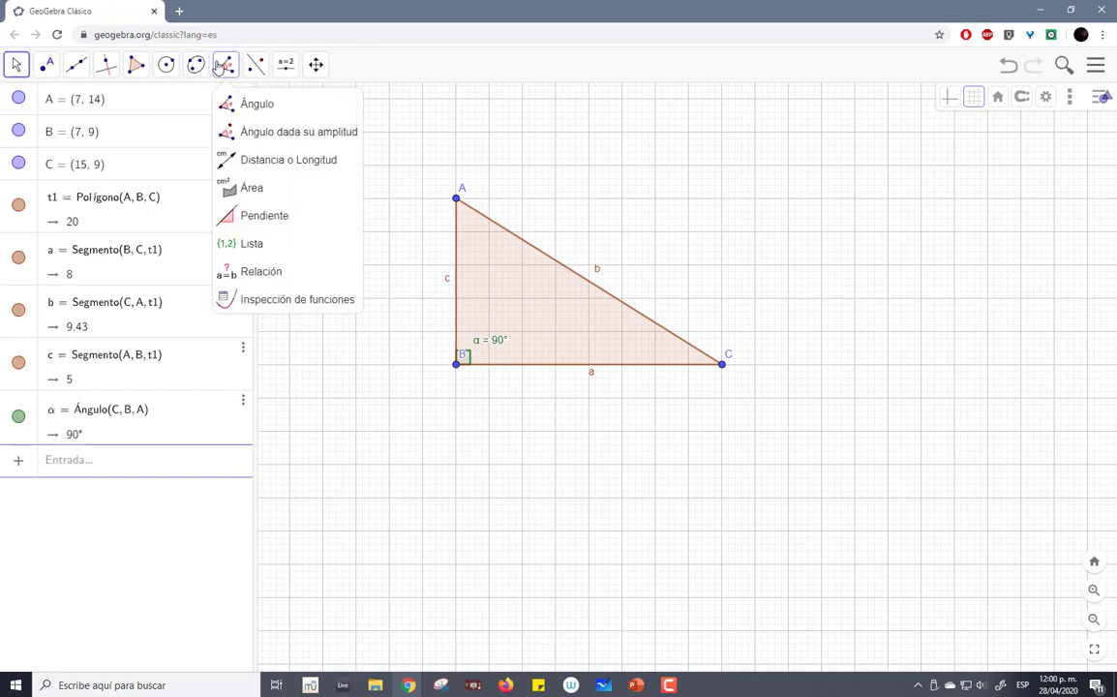
left_click(254, 104)
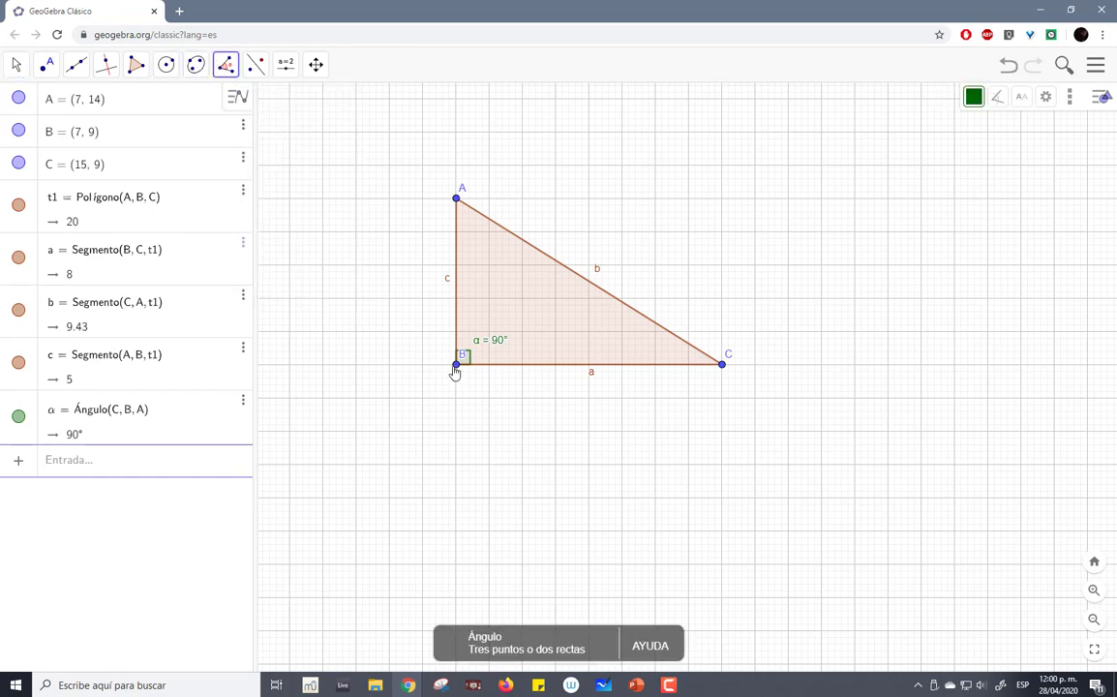
left_click(455, 364)
left_click(456, 201)
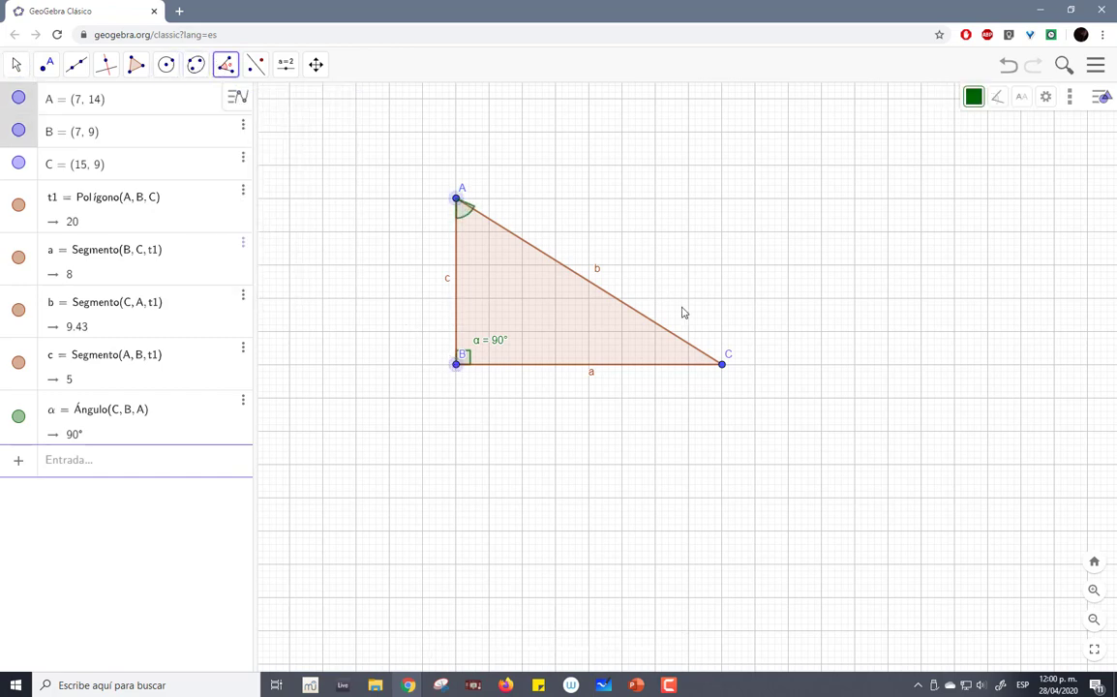
left_click(722, 365)
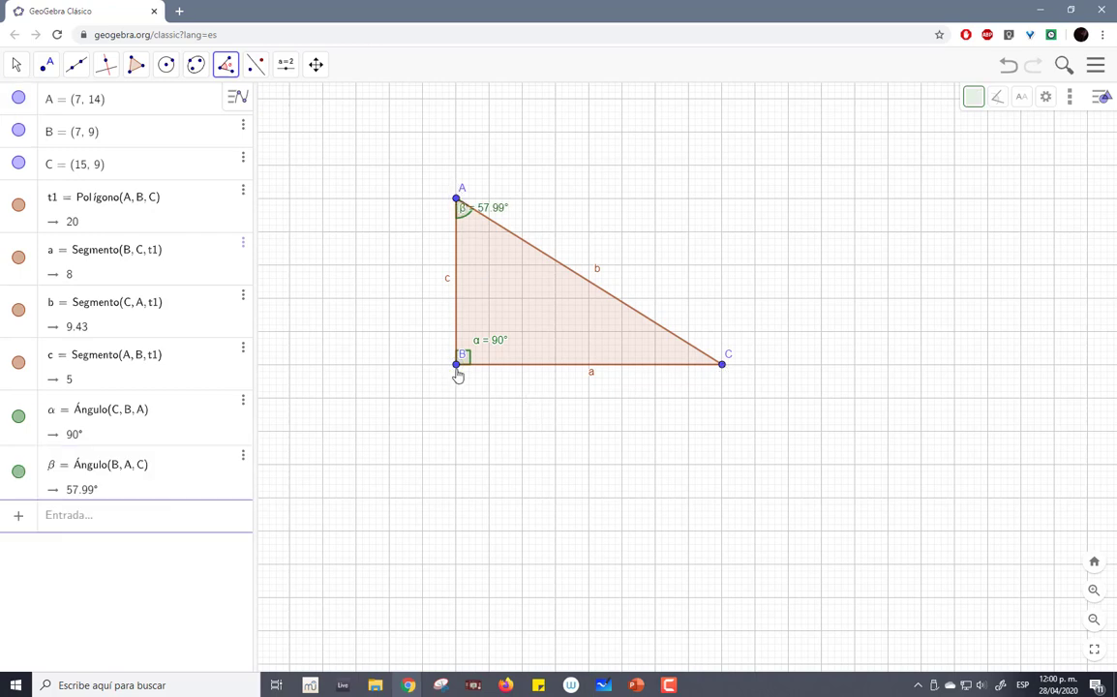
- Try measuring the angle at vertex C from points B, C and A in that order, and undo the measurement
left_click(459, 367)
left_click(725, 365)
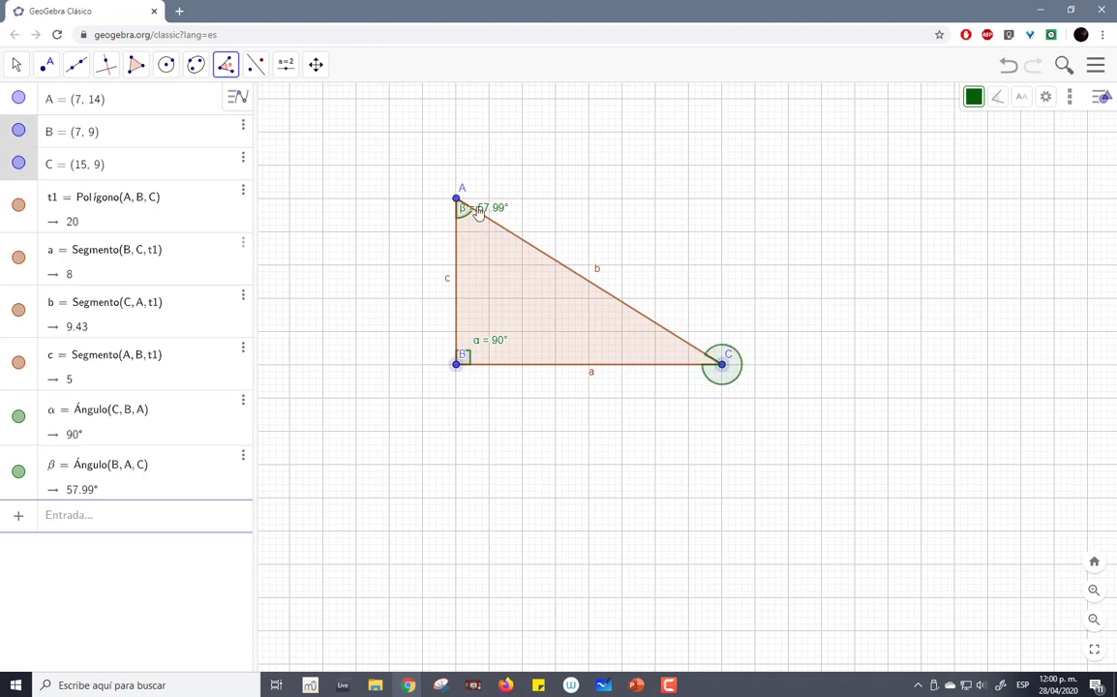
left_click(458, 200)
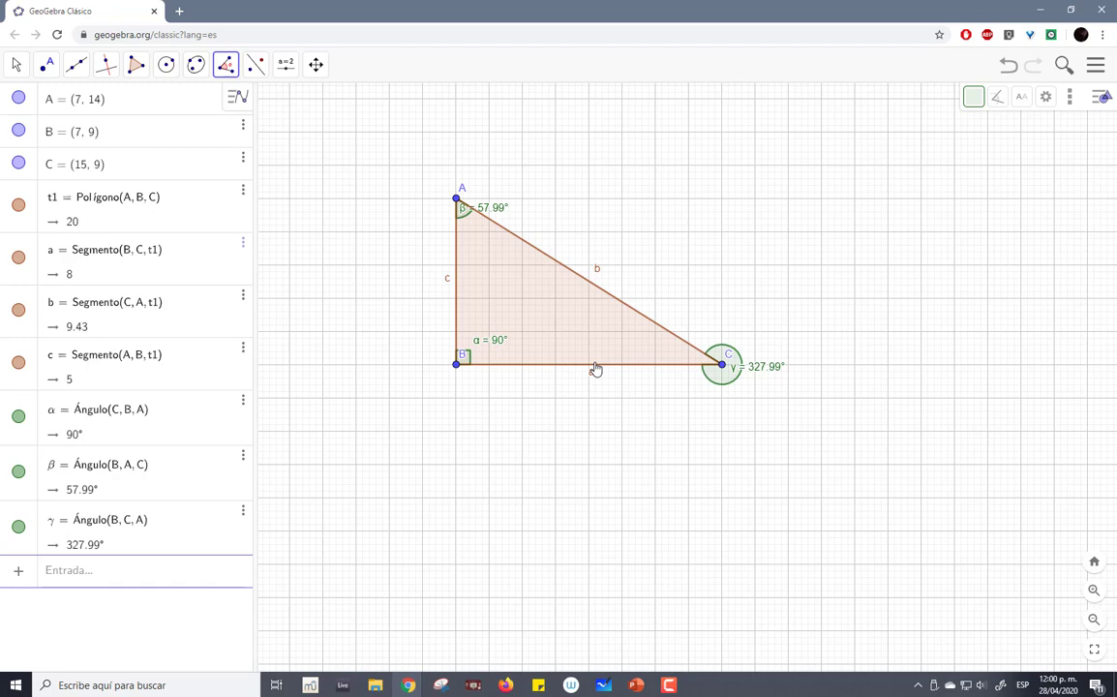
left_click(1009, 70)
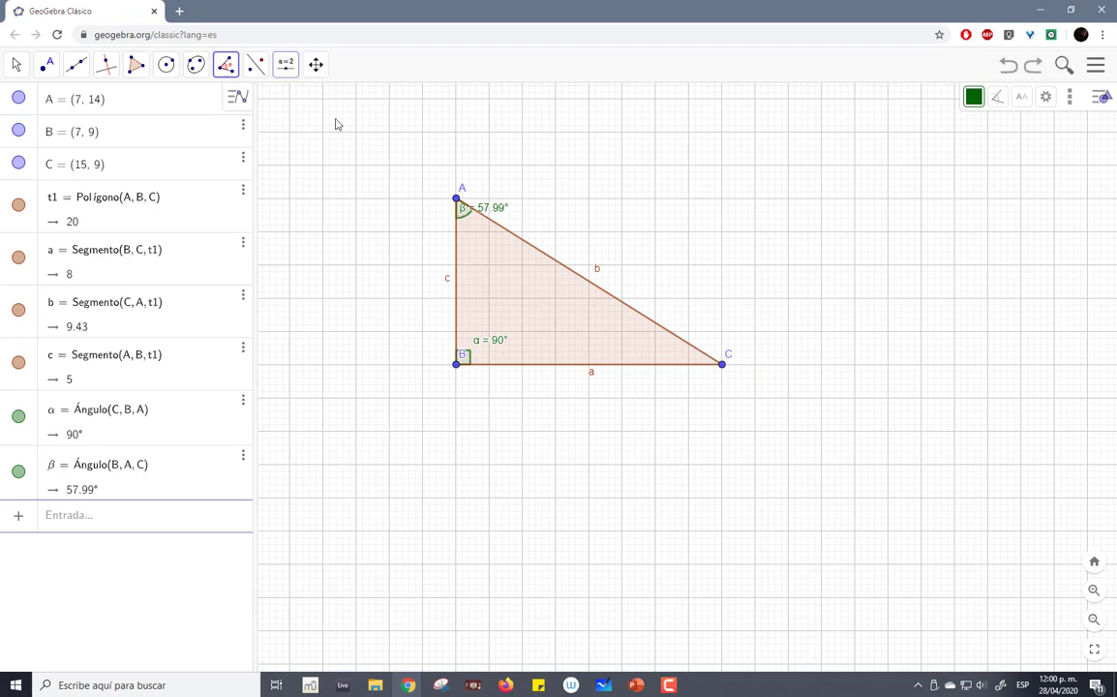
- Measure the interior angle at vertex C using points A, C and B in that order
left_click(457, 201)
left_click(721, 365)
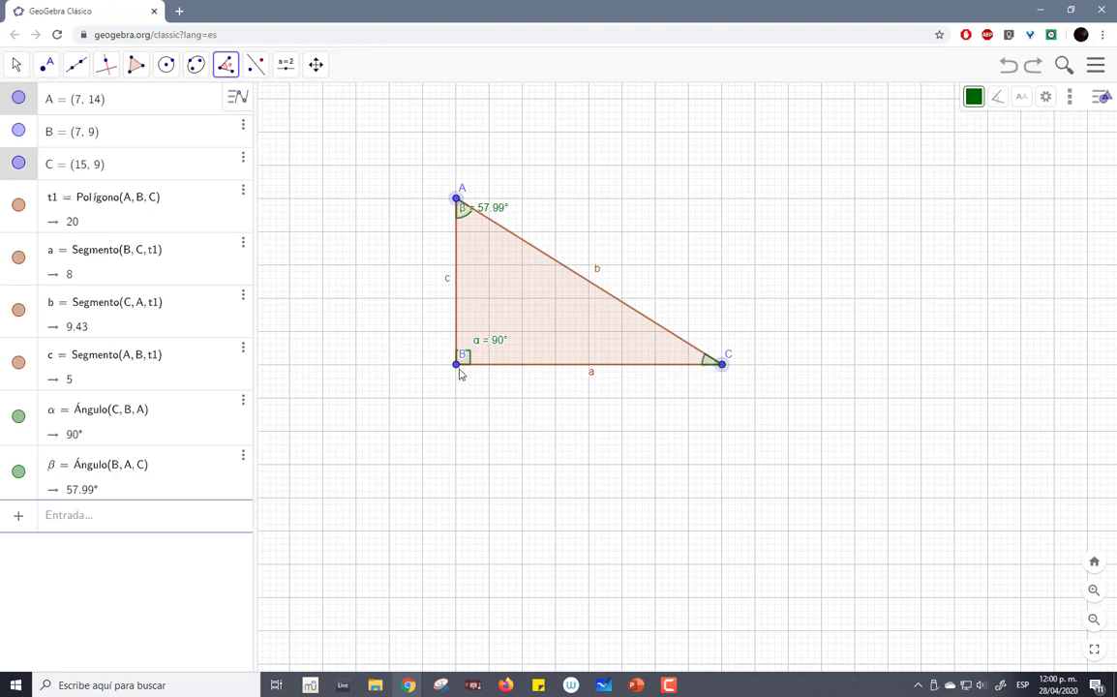
left_click(459, 368)
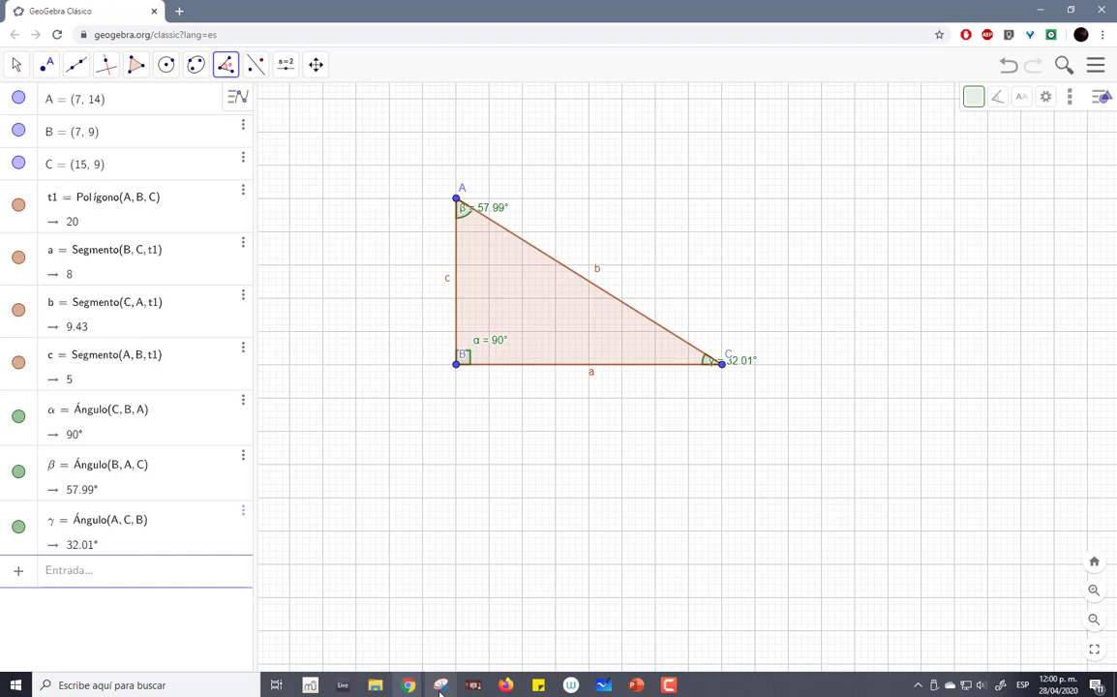
- Move the γ label to the inner side of vertex C and the β label down inside the triangle
left_click(16, 64)
left_click_drag(728, 361, 638, 363)
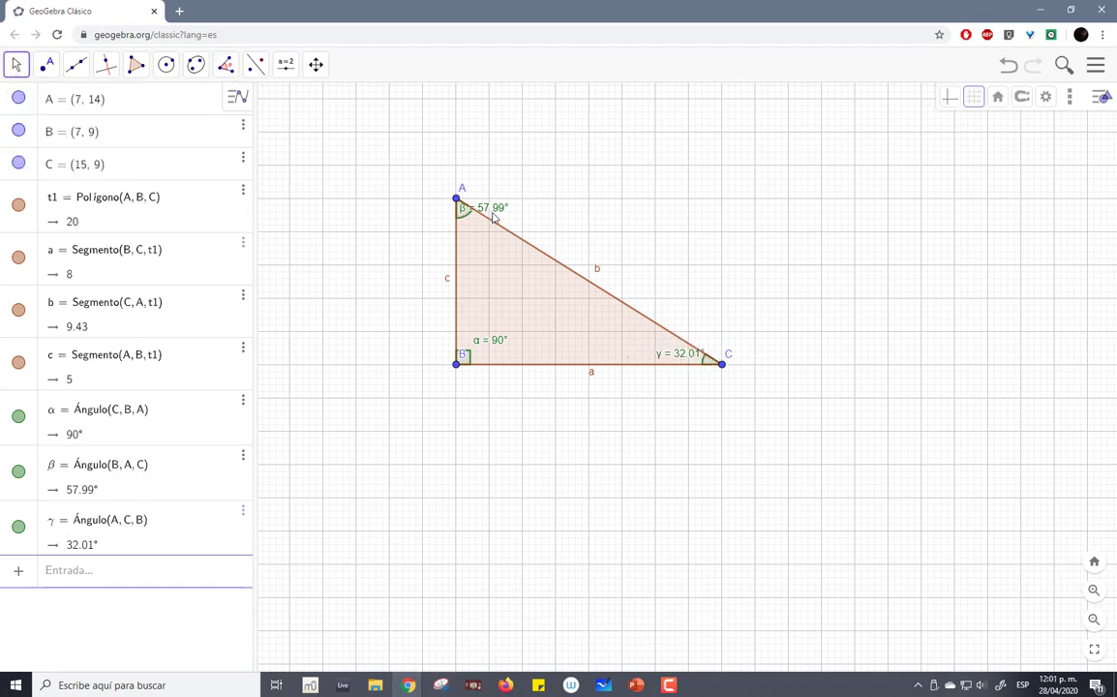
left_click_drag(495, 213, 507, 273)
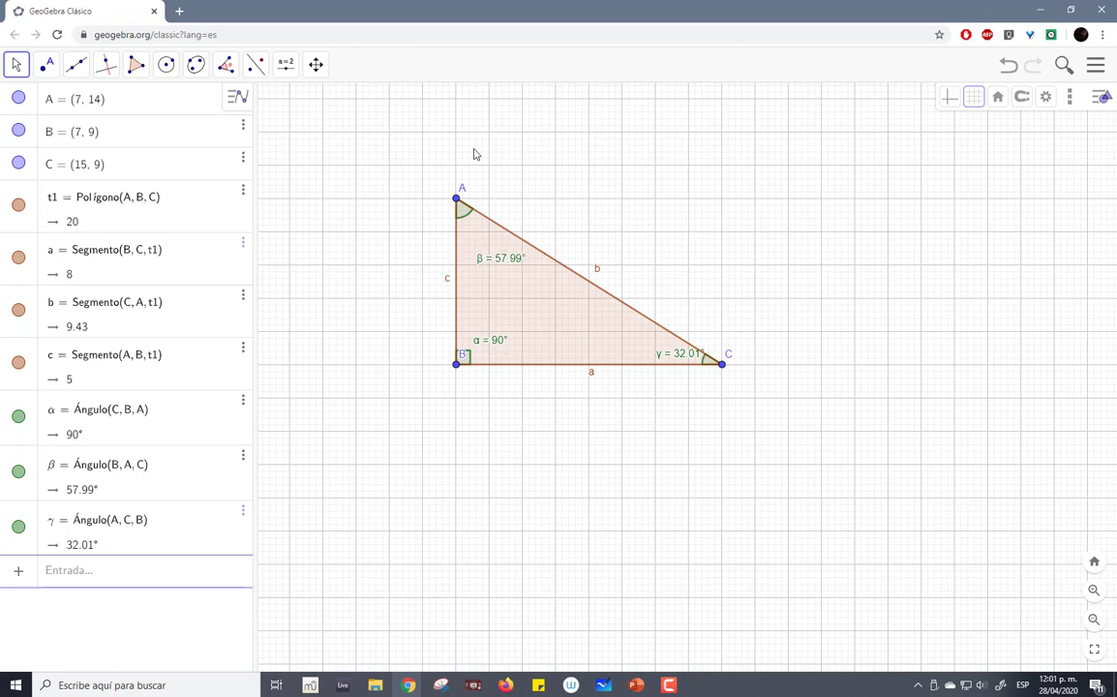
- Measure all interior angles of the triangle at once by applying the Angle tool to the polygon
left_click(16, 64)
left_click(42, 106)
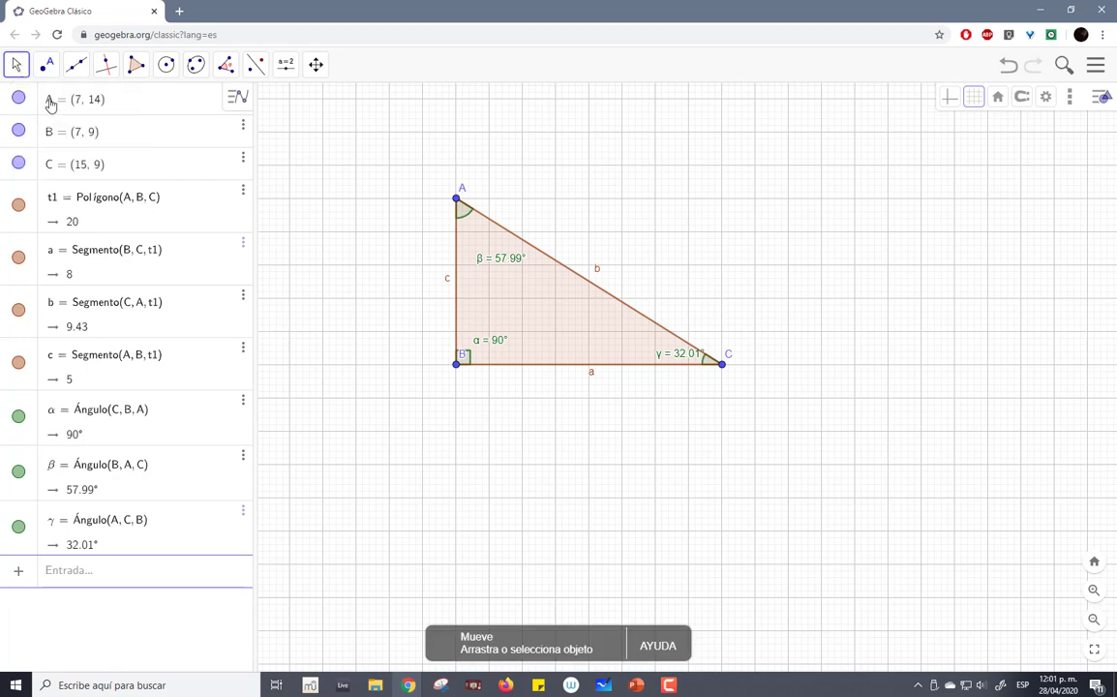
left_click(135, 64)
left_click(225, 64)
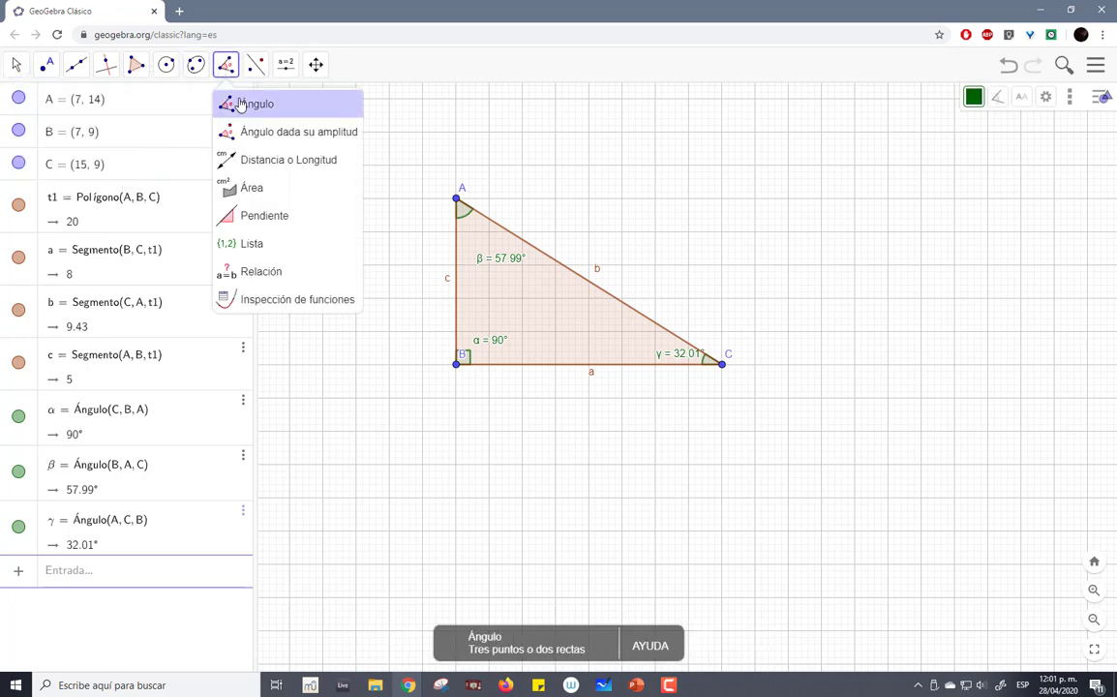
left_click(242, 104)
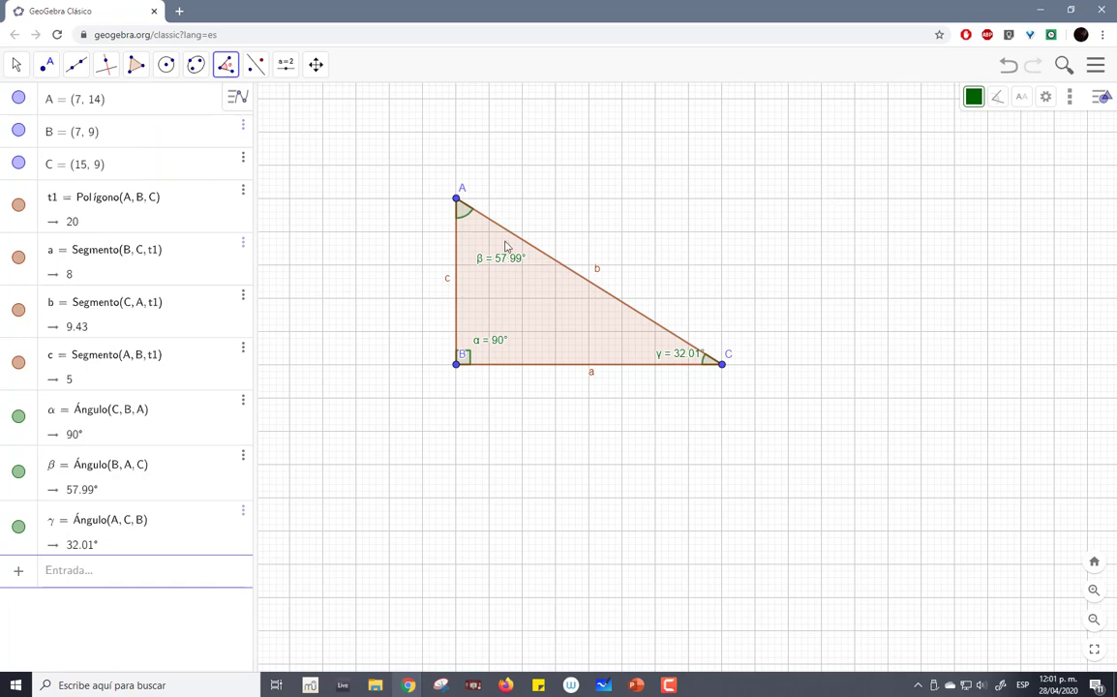
left_click(676, 346)
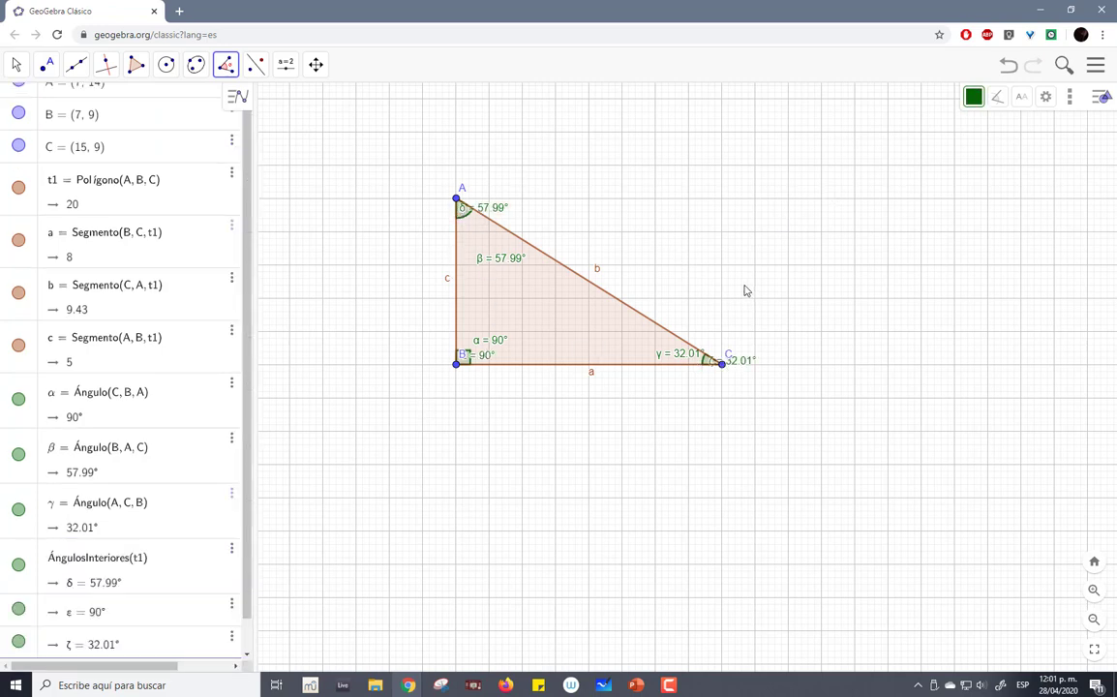
- Place free points at about (19.48, 13.12), (20.26, 10.4) and (14, 14) and measure the angle they form
left_click_drag(658, 124, 871, 227)
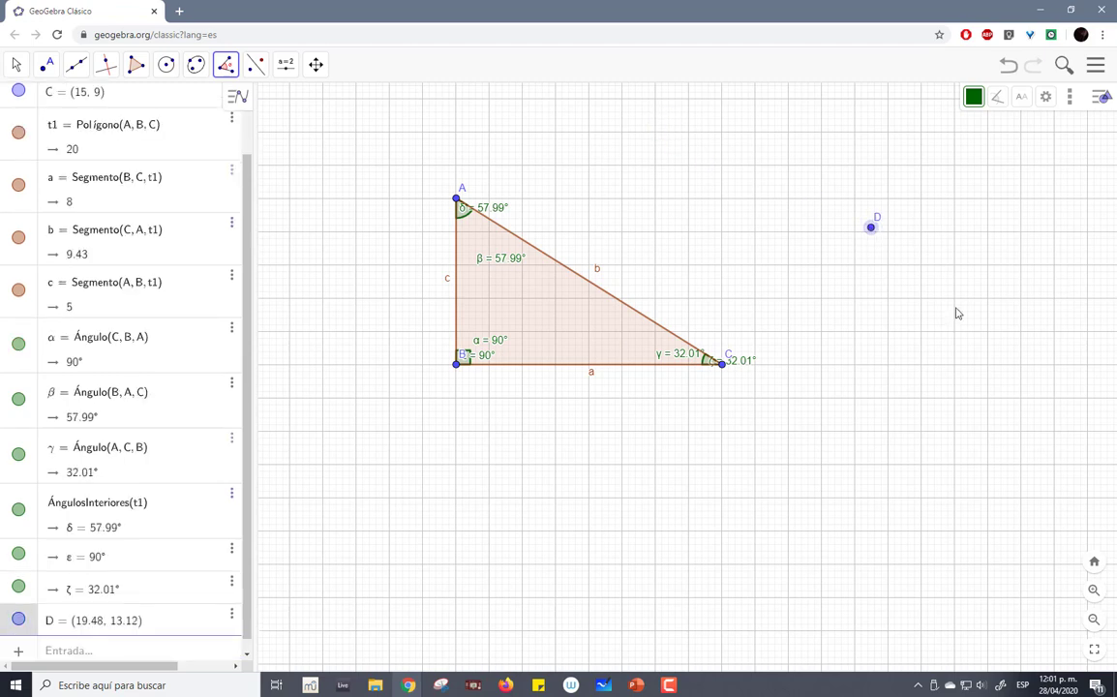
left_click(897, 316)
left_click(688, 198)
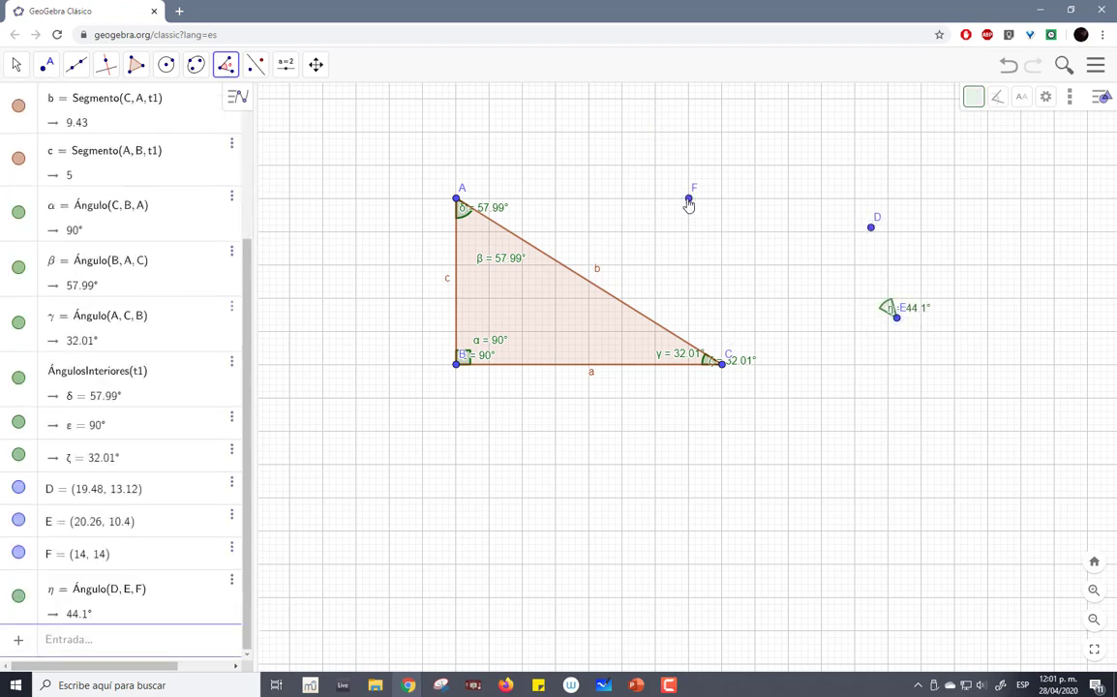
- Undo the free points and the duplicate interior angles, and redo as needed to restore the single angle measurements at A, B and C
left_click(1009, 68)
left_click(1009, 70)
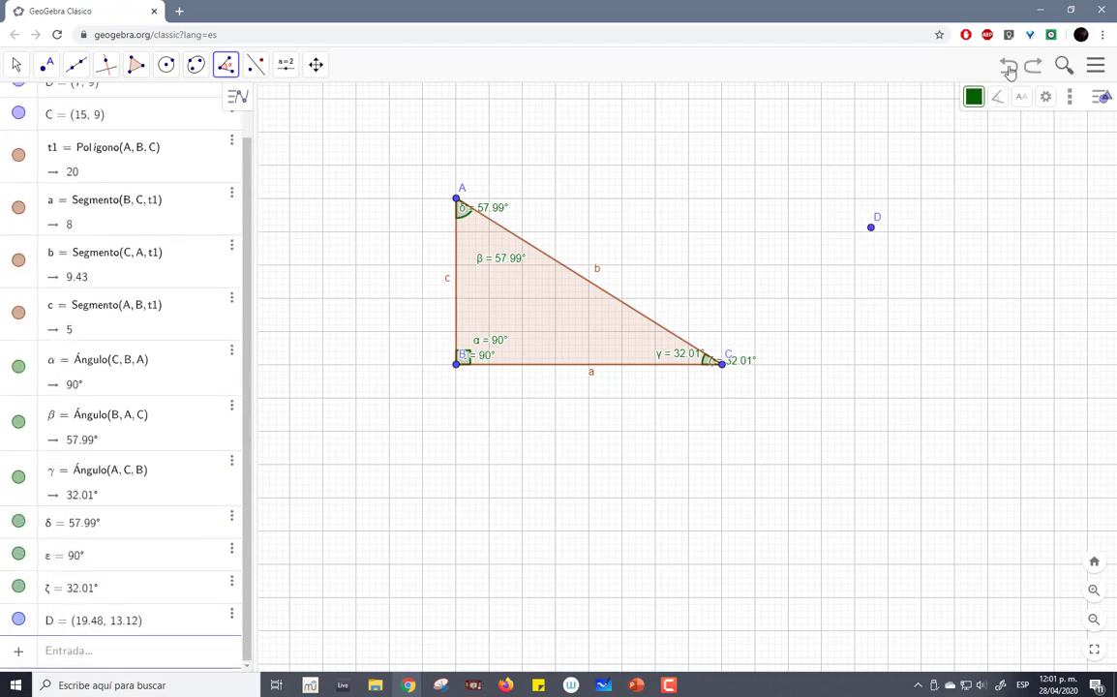
left_click(1009, 70)
left_click(1008, 70)
left_click(1009, 69)
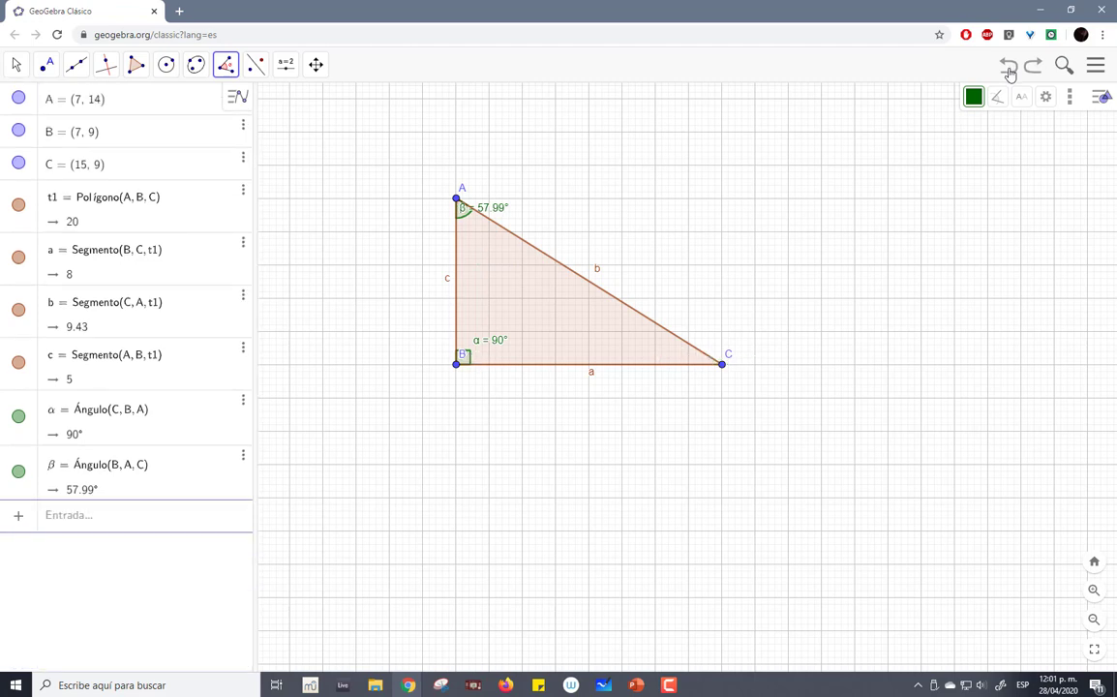
left_click(1008, 72)
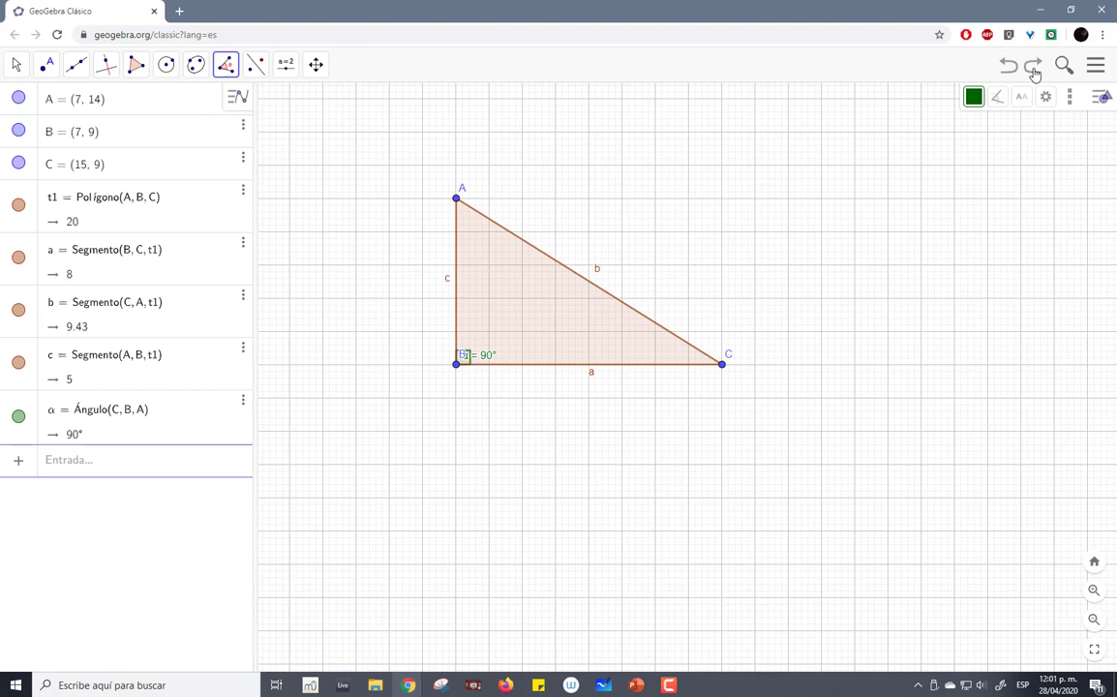
left_click(1033, 72)
left_click(1034, 72)
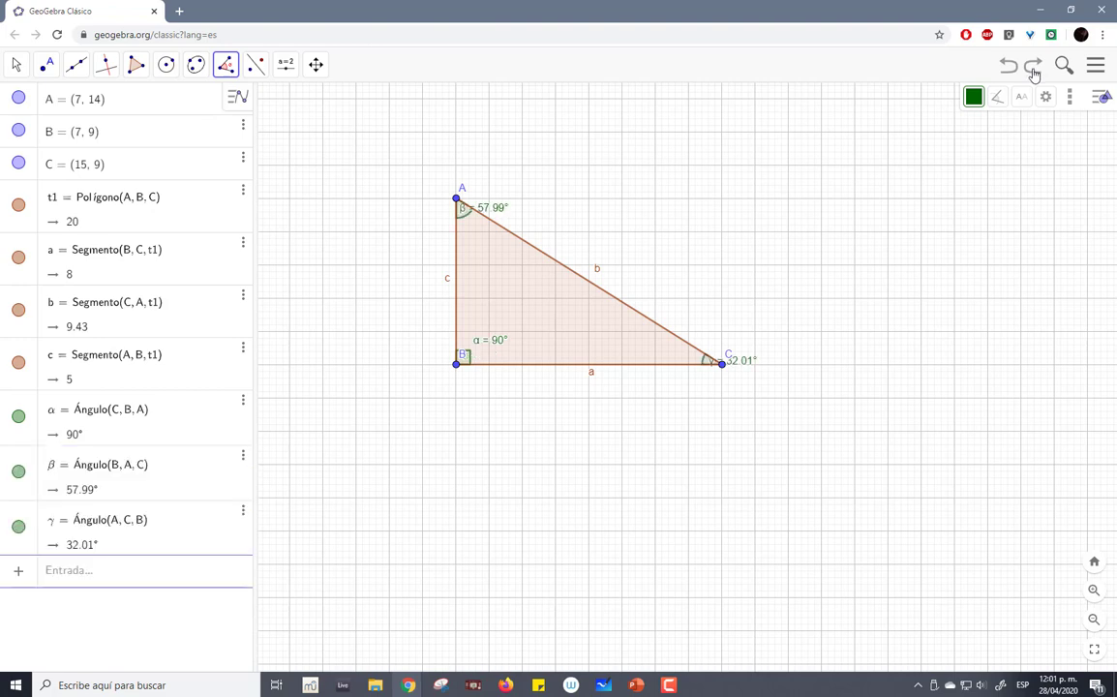
- Move the β label below vertex A inside the triangle and the γ label to the inner side of vertex C
left_click(16, 64)
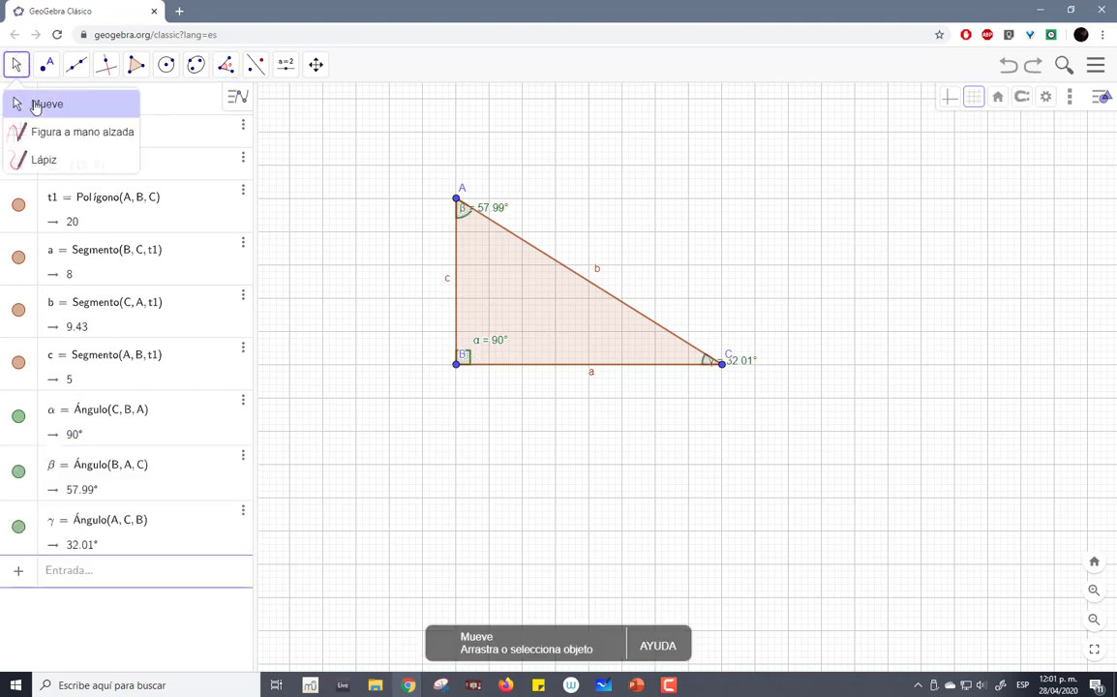
left_click(35, 105)
left_click_drag(488, 208, 491, 244)
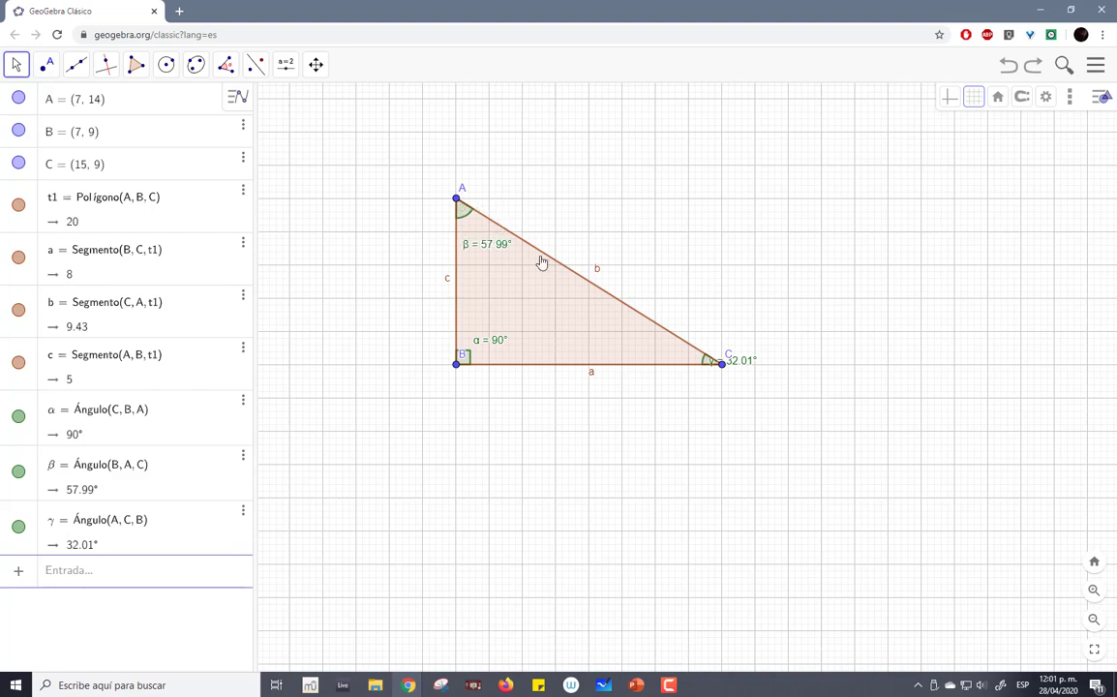
left_click_drag(738, 366, 676, 360)
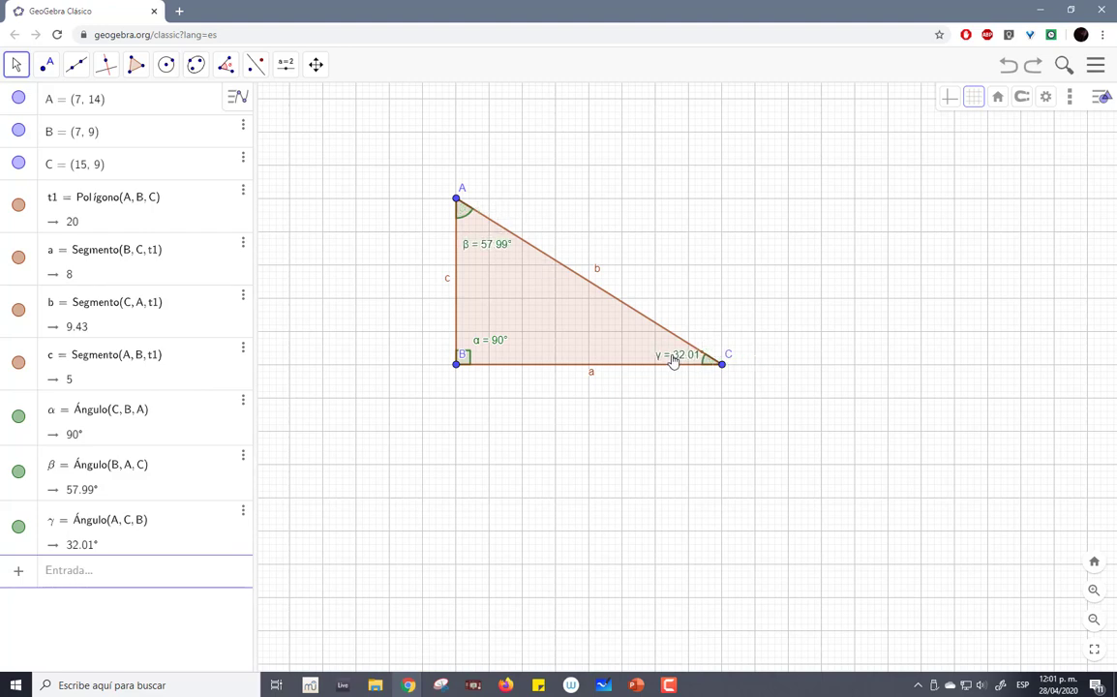
left_click(669, 685)
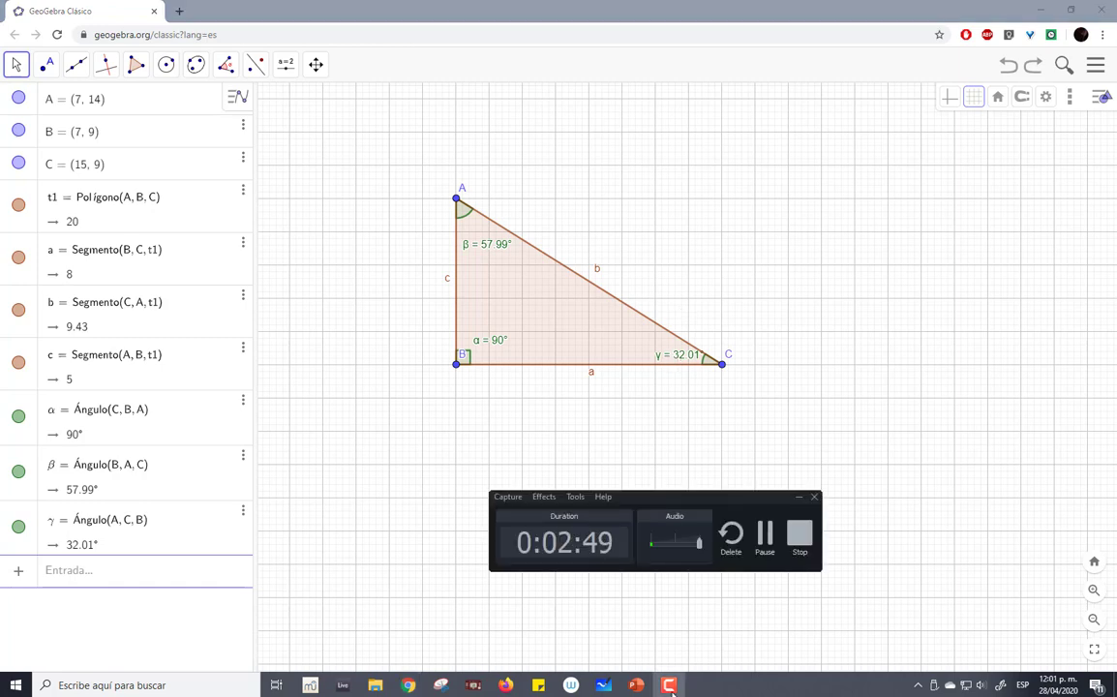
left_click(669, 685)
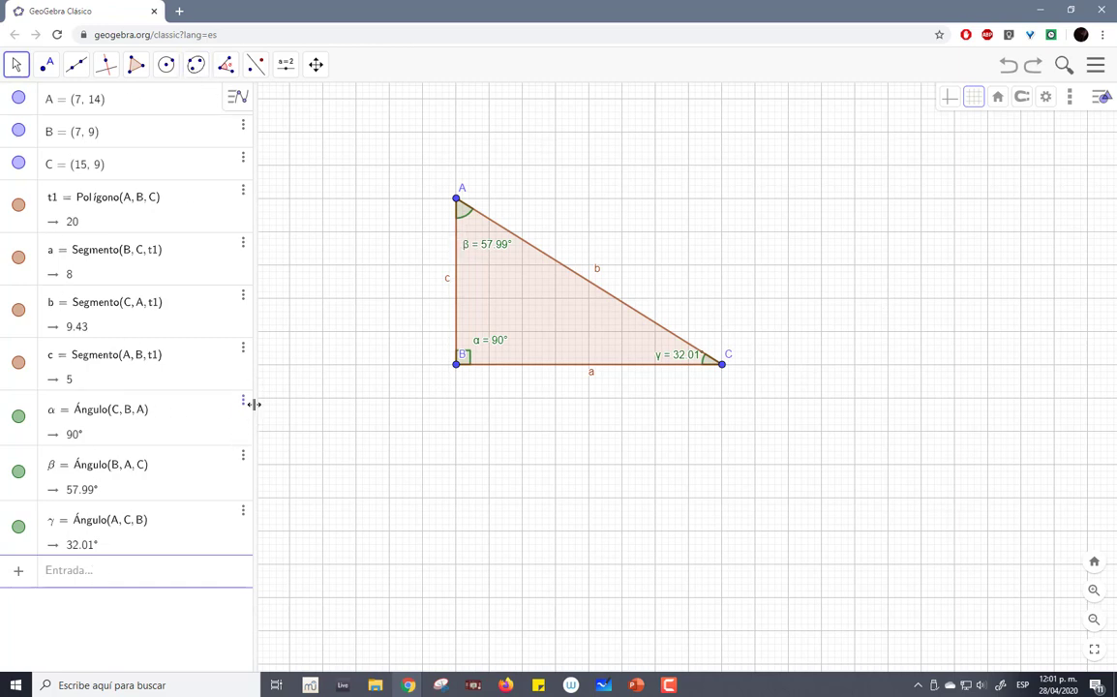
- Reposition the triangle nearer the middle of the graphics view and restore the object list at a wider size
left_click_drag(254, 403, 9, 402)
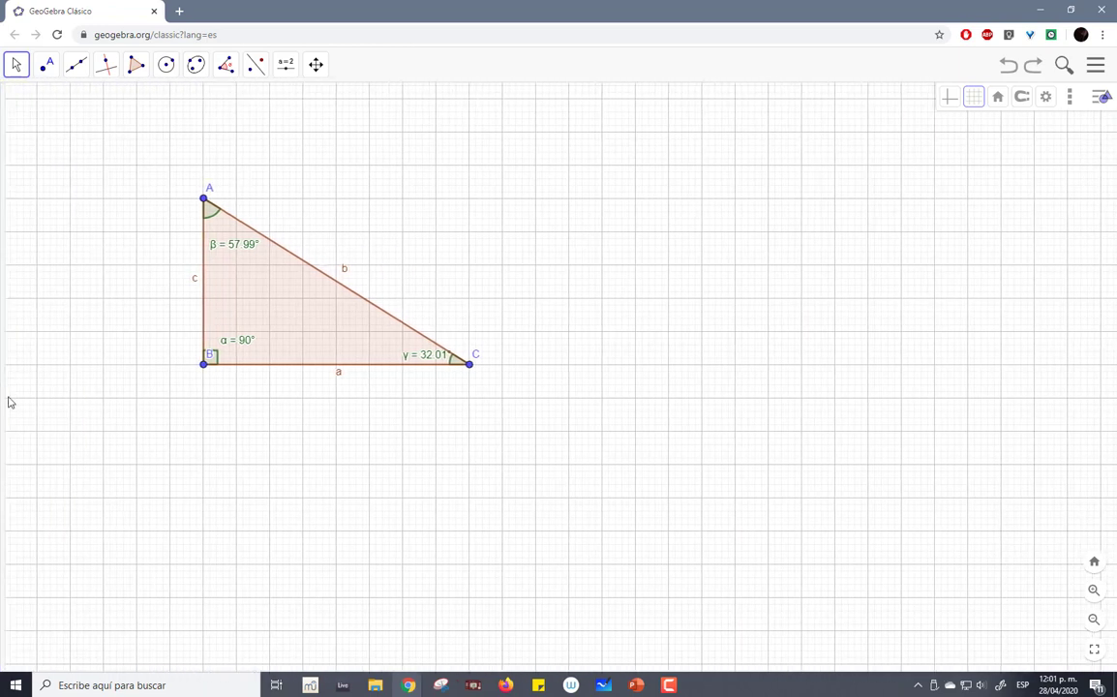
left_click_drag(1114, 289, 1116, 316)
left_click_drag(680, 312, 910, 331)
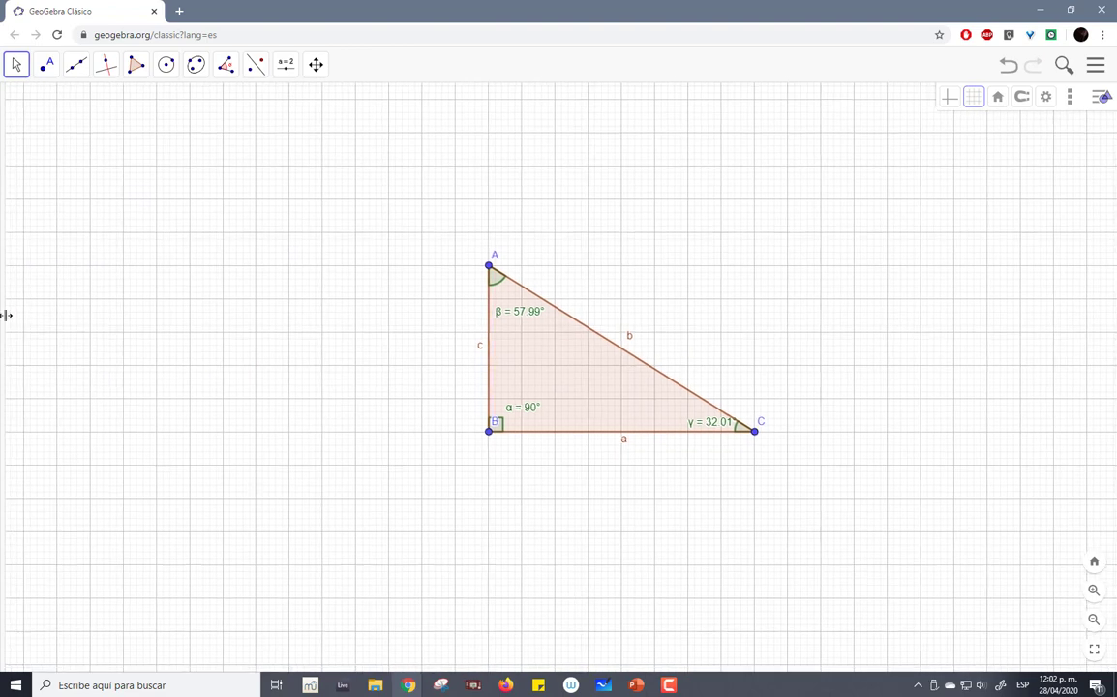
left_click_drag(3, 316, 315, 346)
left_click_drag(601, 297, 343, 300)
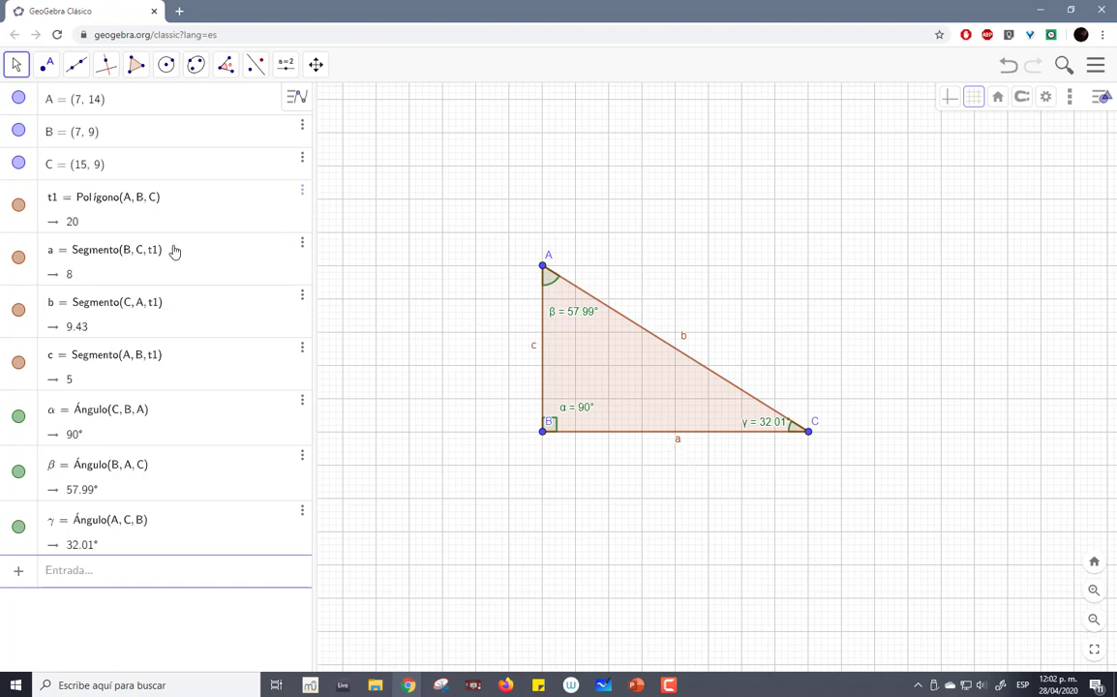
- Set the label of side a to show only its value and move it slightly below the side
left_click(302, 248)
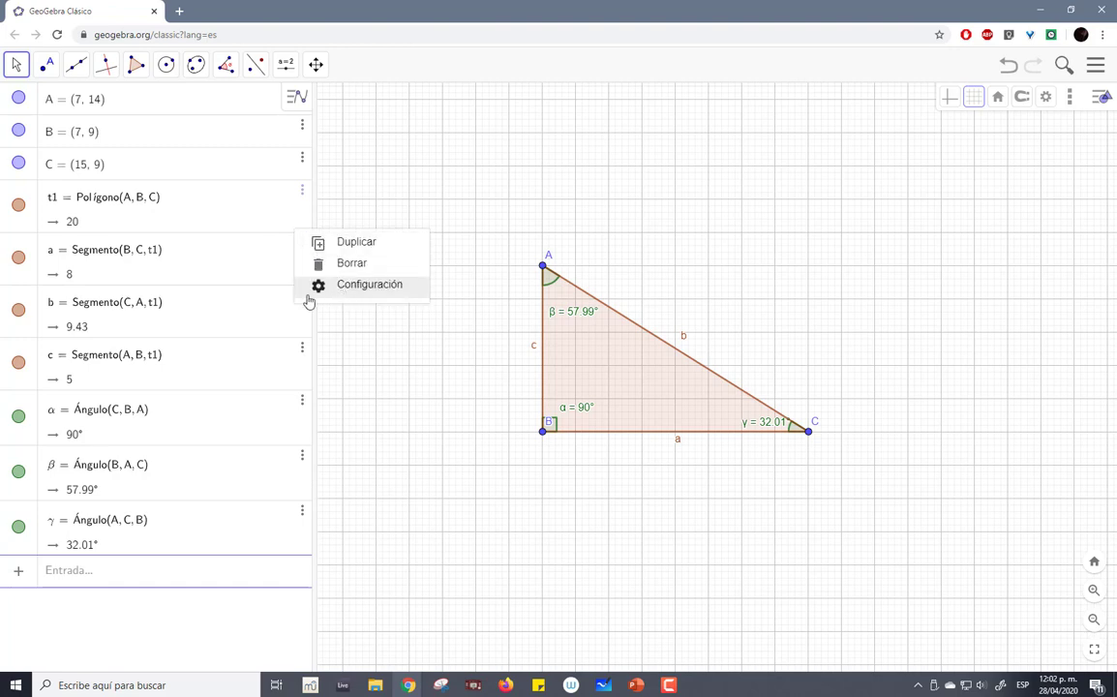
left_click(338, 289)
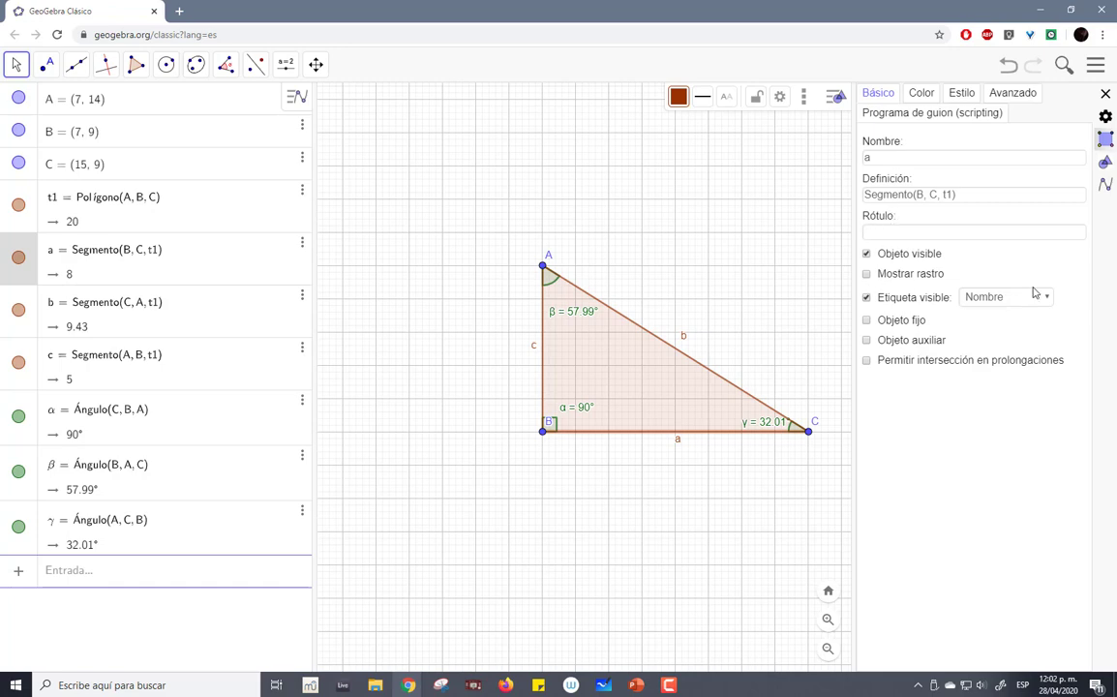
left_click(1009, 299)
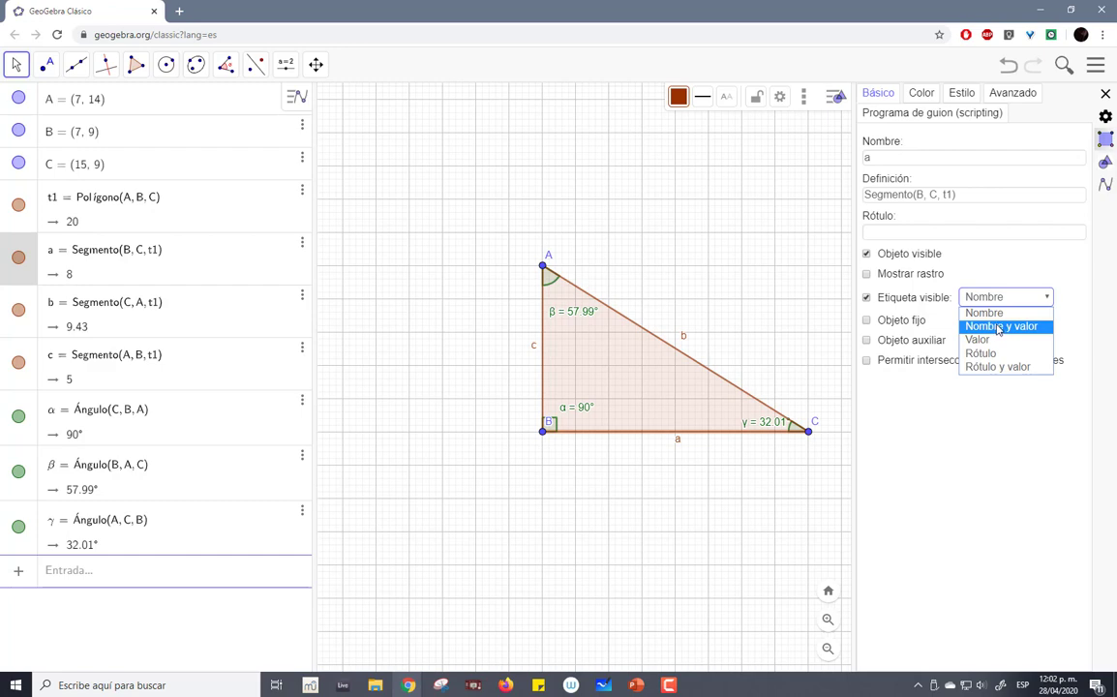
left_click(1000, 327)
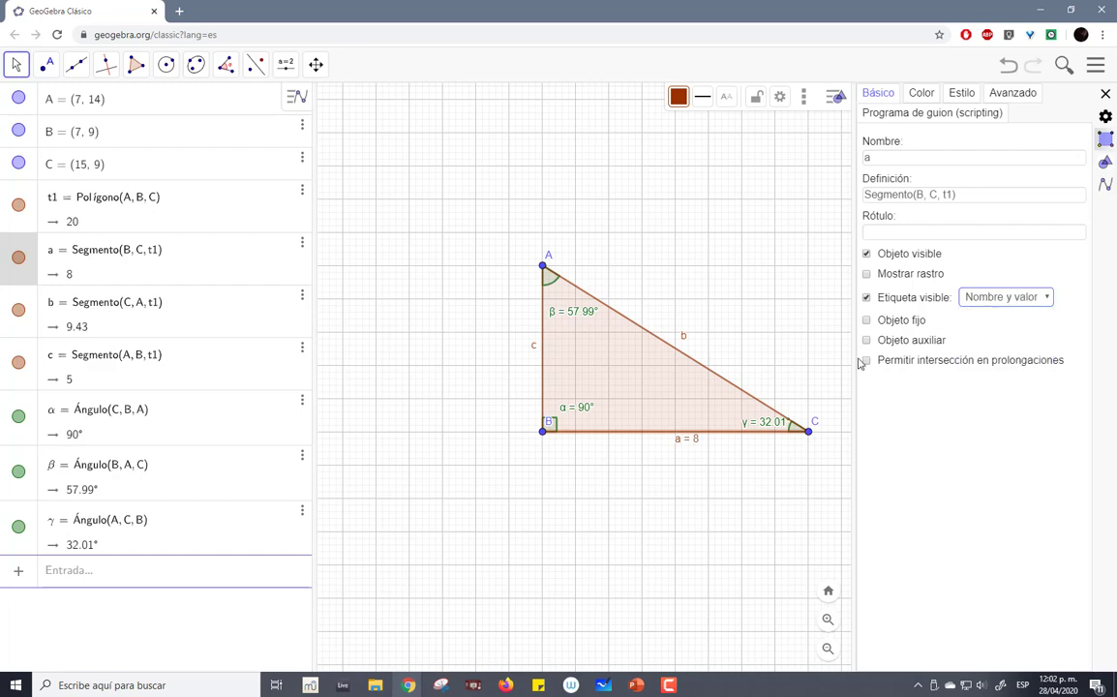
left_click(995, 299)
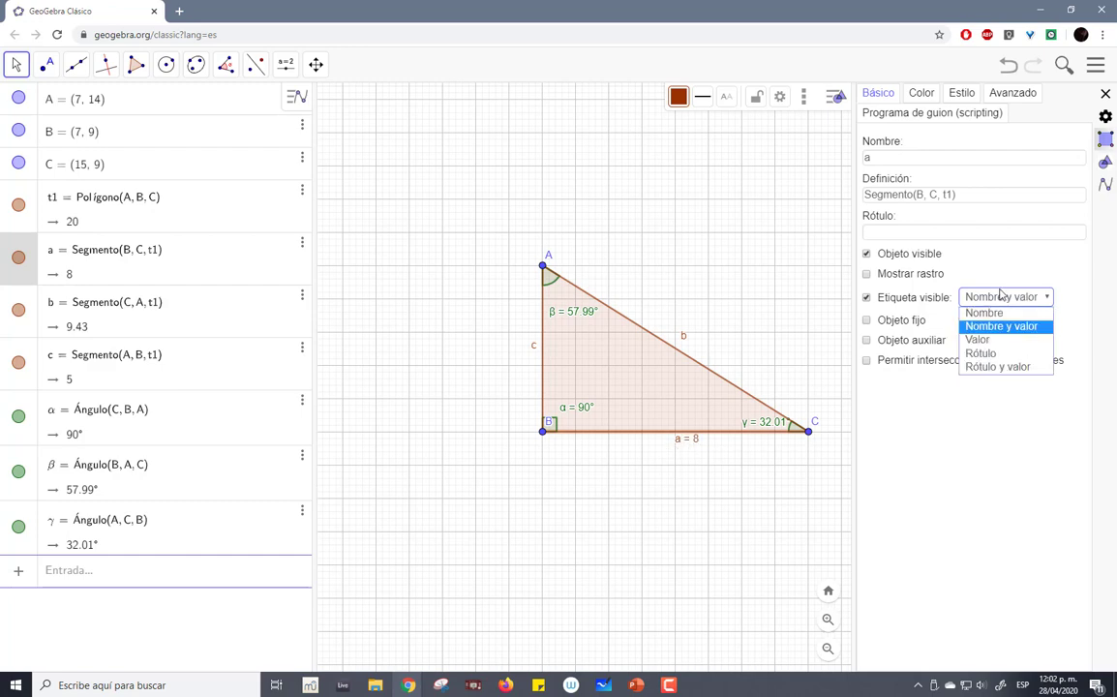
left_click(979, 340)
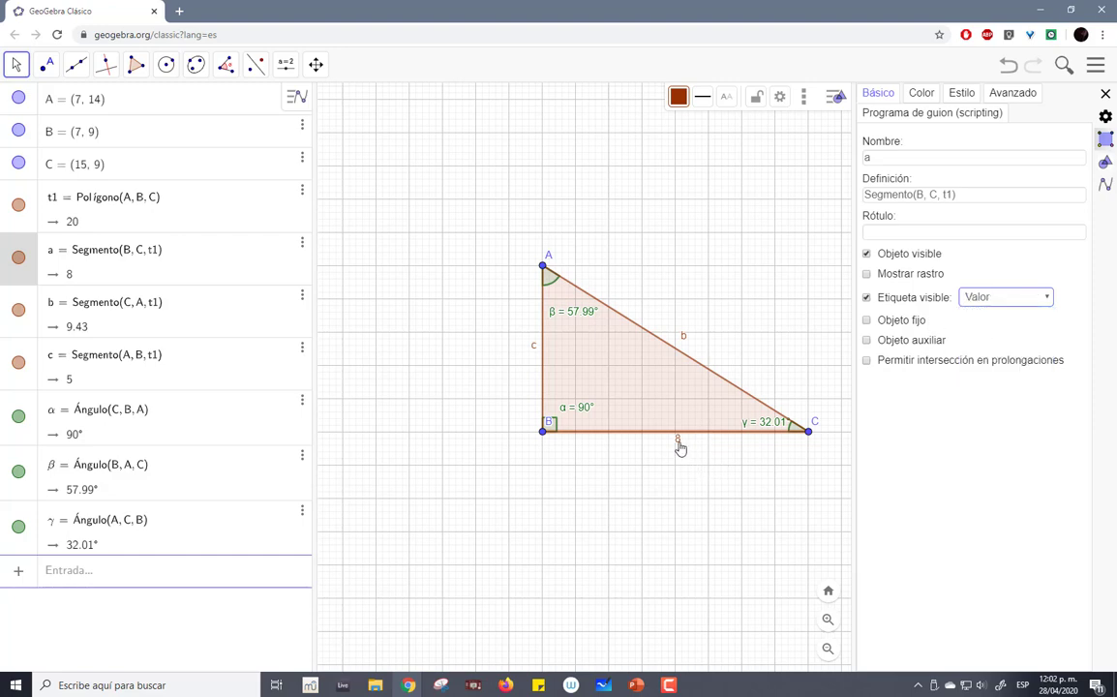
left_click_drag(681, 448, 663, 450)
- Set the labels of sides b and c to show only their values, and move c's label outward from the side
left_click(124, 329)
left_click(997, 297)
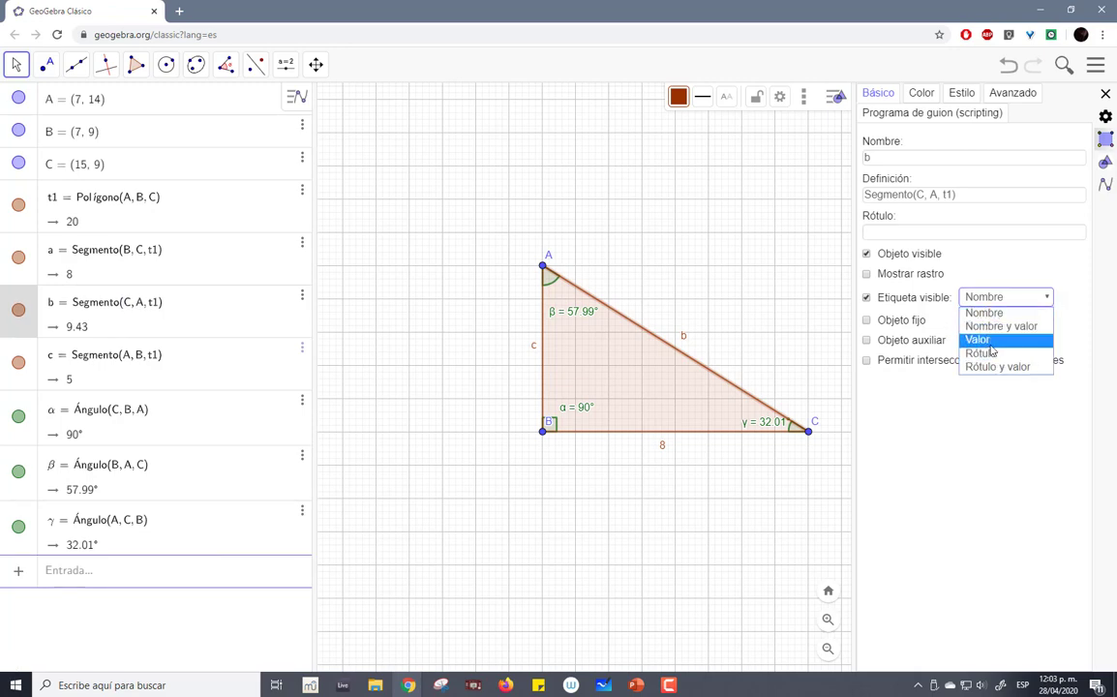
left_click(989, 339)
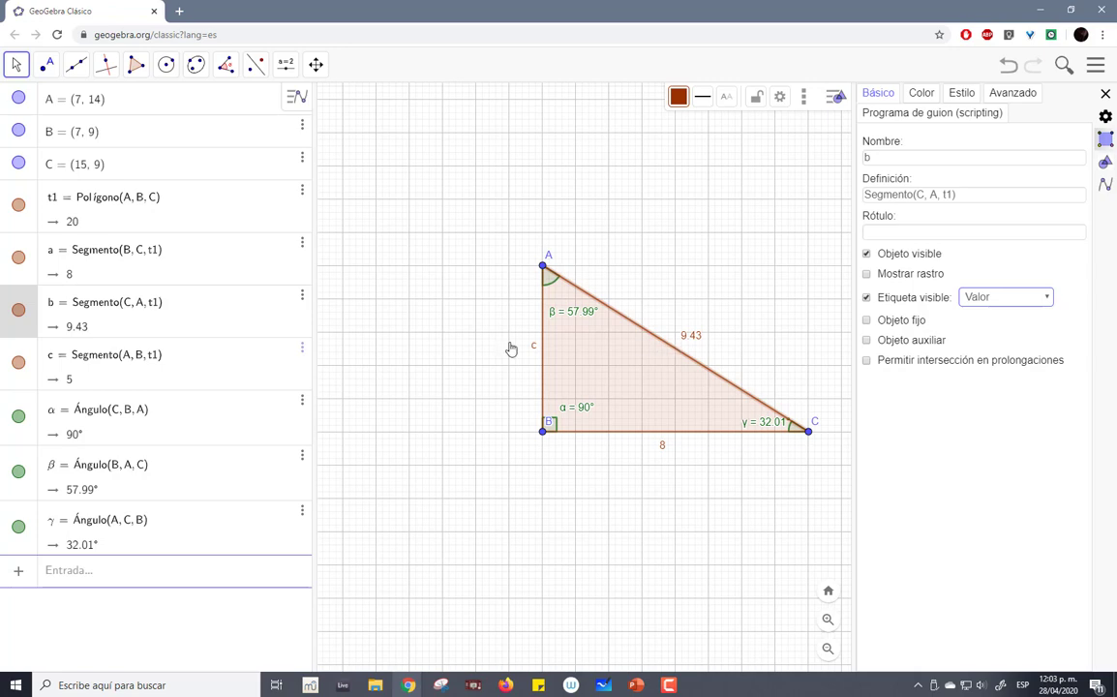
left_click(172, 363)
left_click(991, 298)
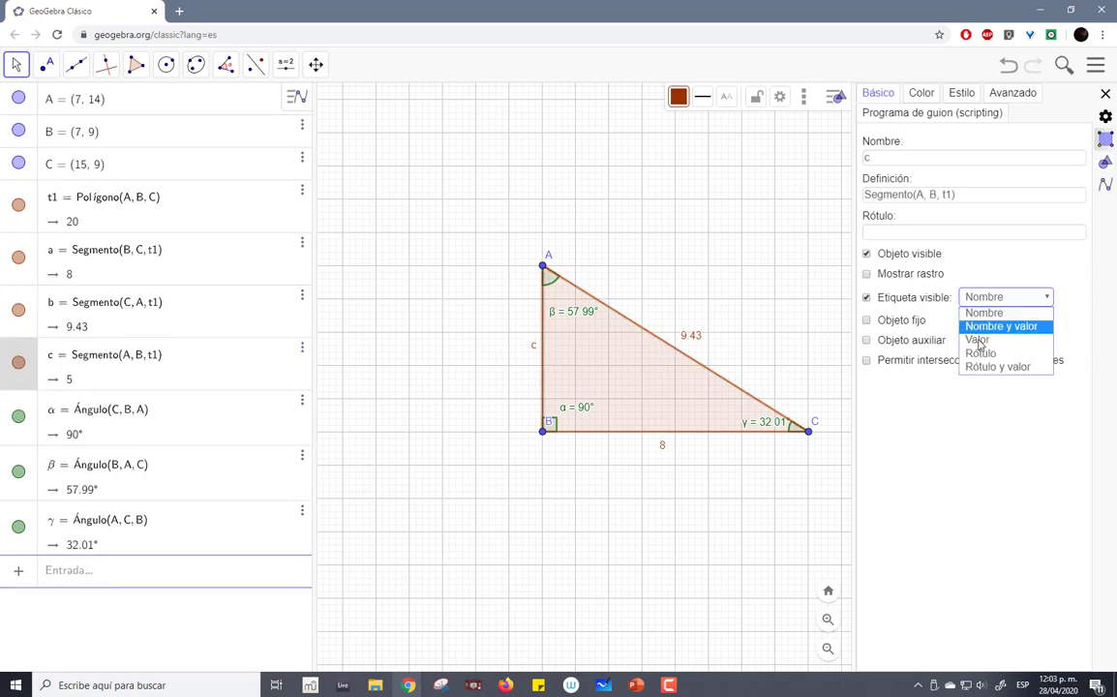
left_click(981, 340)
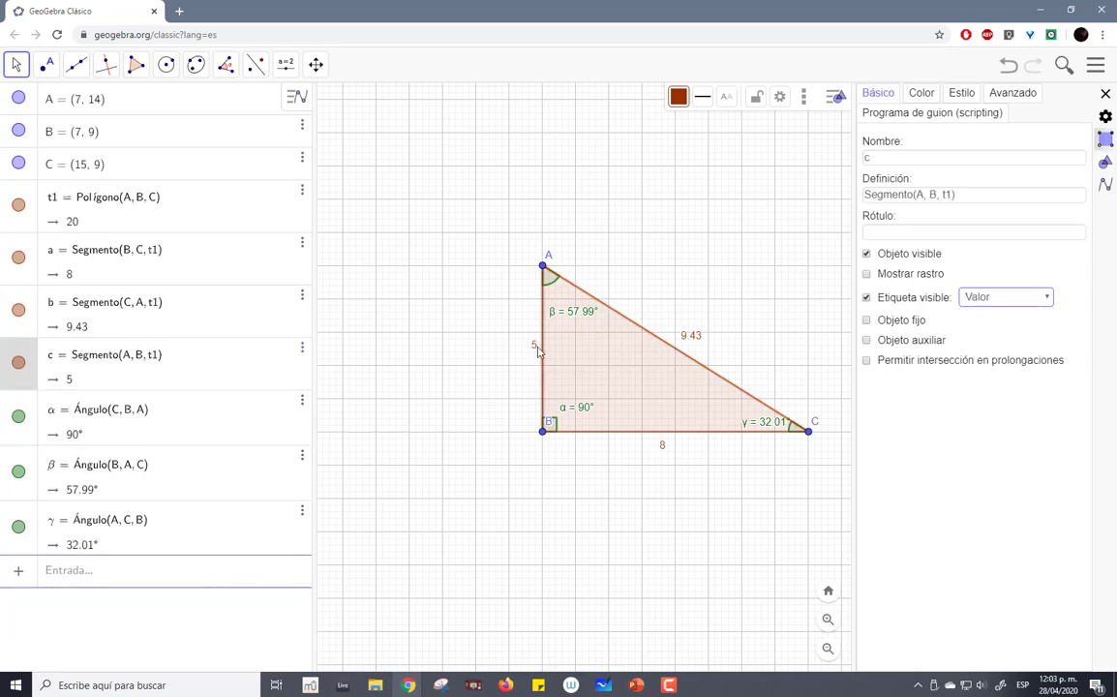
left_click_drag(533, 350, 520, 356)
- Shrink the object list and the object settings to give the graphics view the most room
left_click_drag(856, 195, 1099, 213)
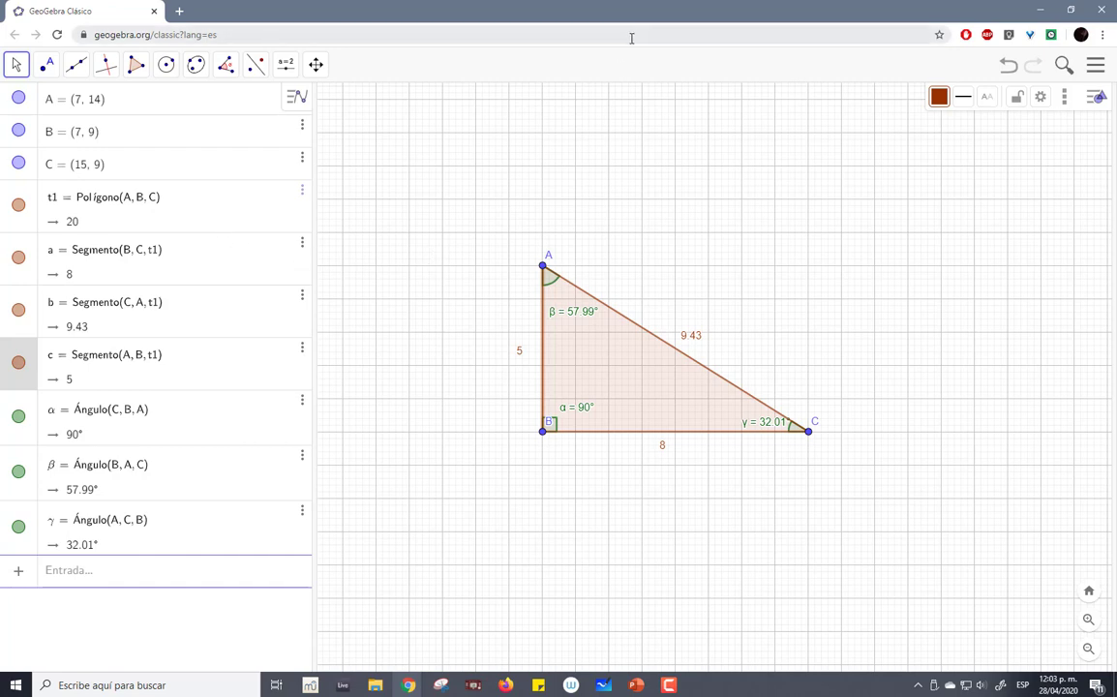
left_click_drag(314, 276, 29, 292)
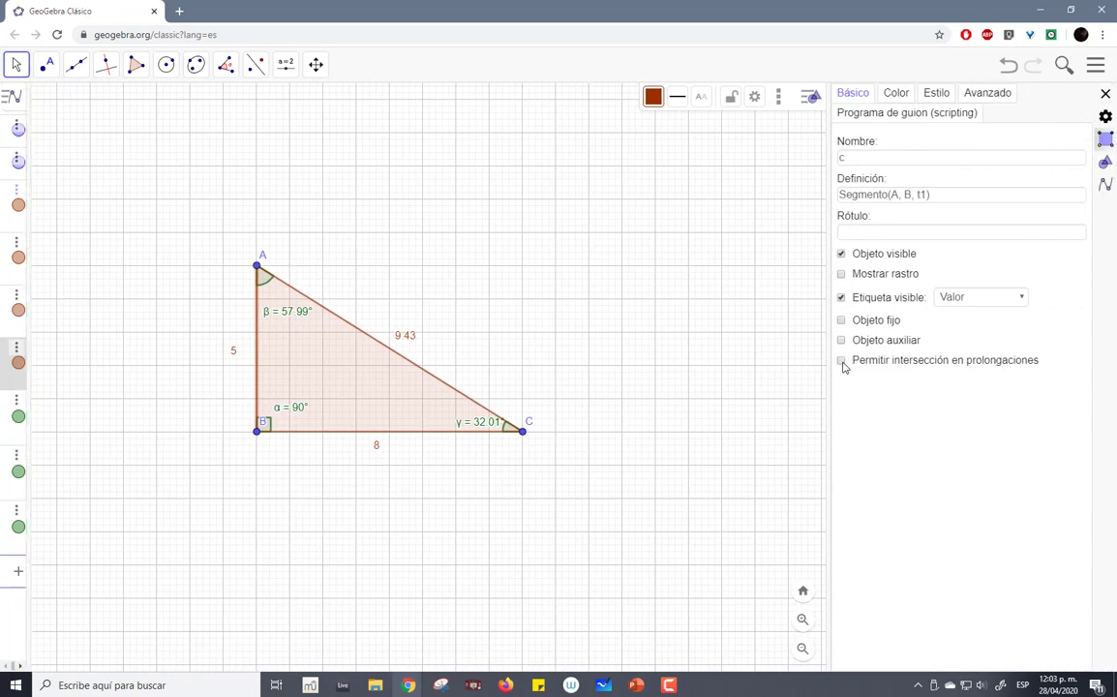
left_click_drag(828, 364, 1114, 344)
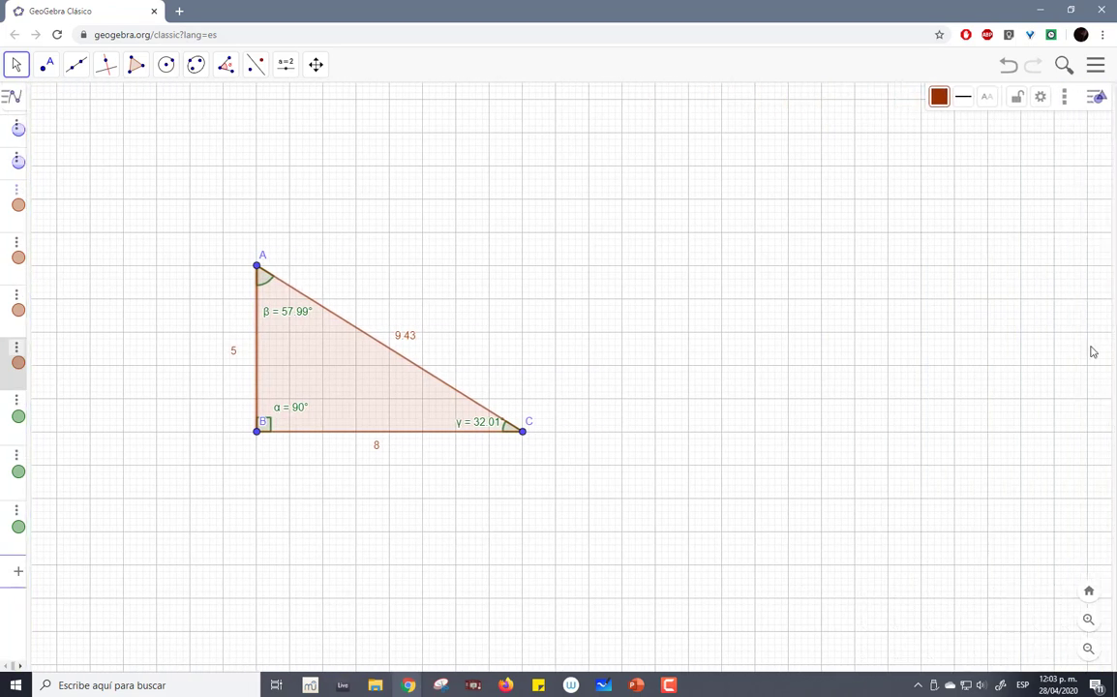
- Arrange GeoGebra and Microsoft Whiteboard side by side, close the school inbox window, and uncover the whole triangle
left_click_drag(579, 15, 1, 112)
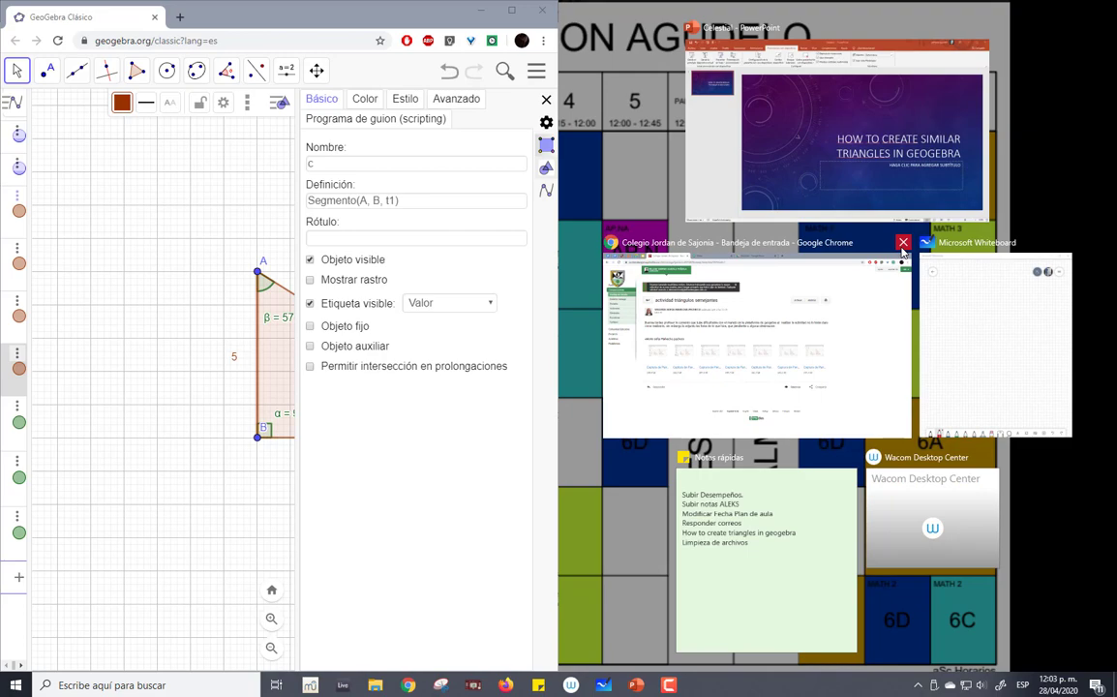
left_click(902, 243)
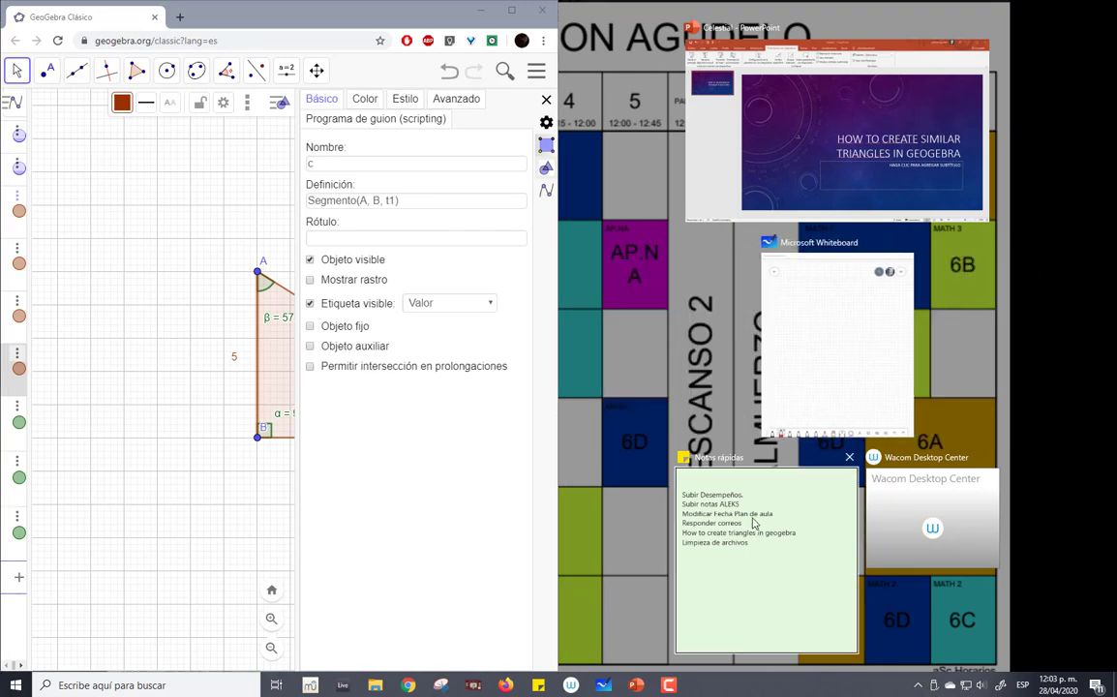
left_click(823, 389)
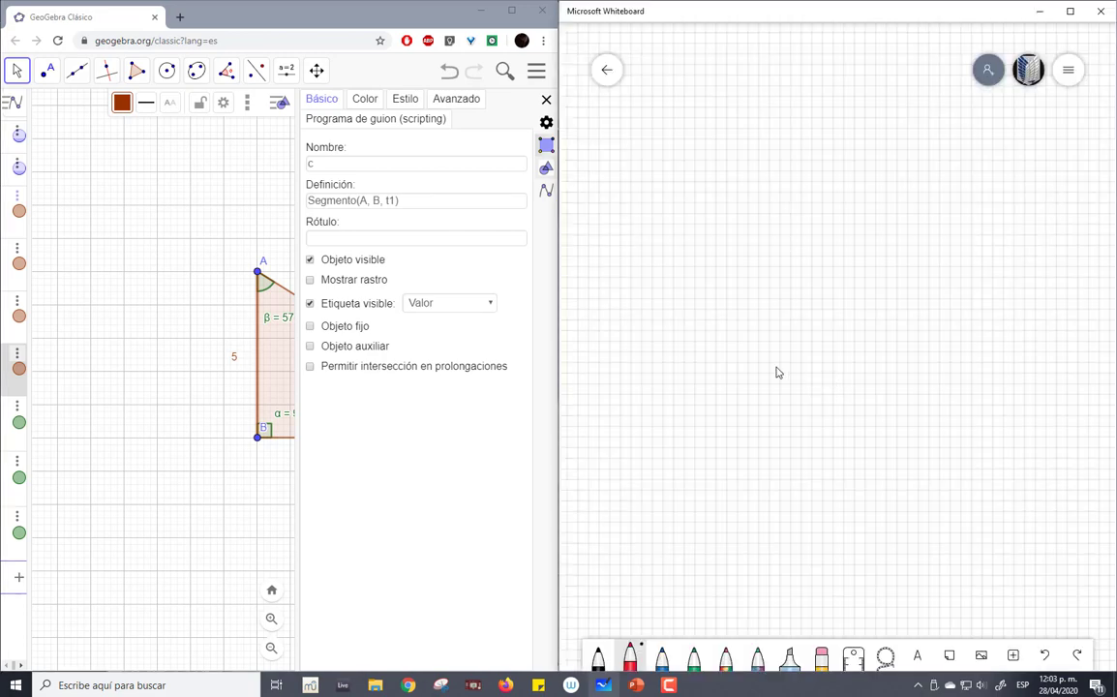
left_click_drag(296, 228, 542, 232)
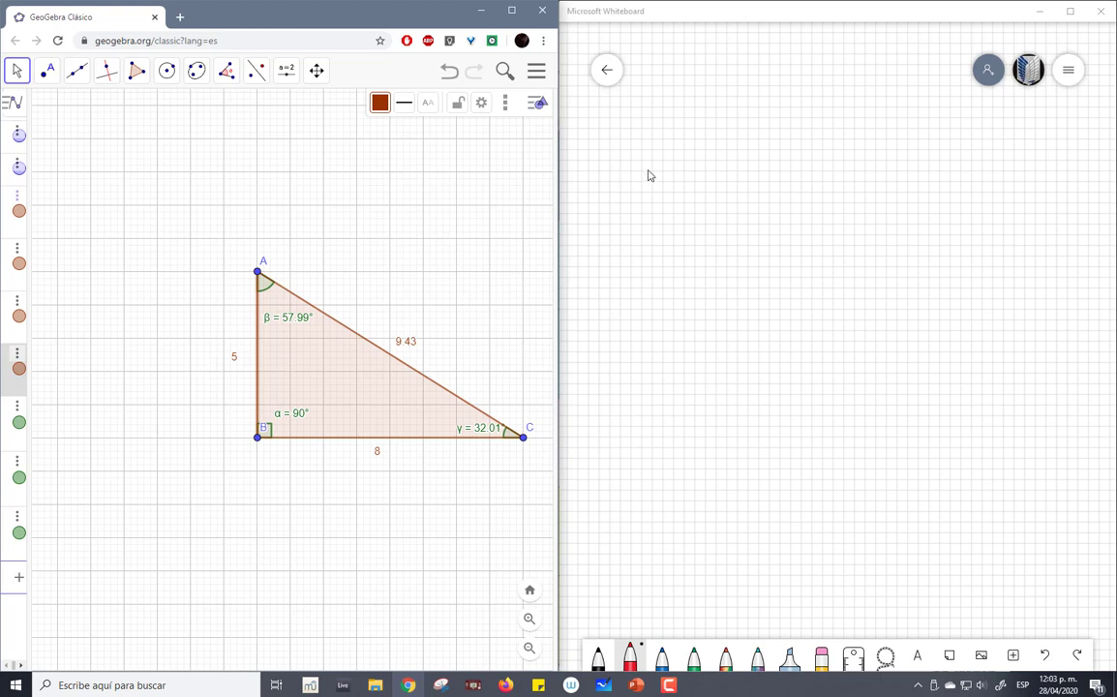
- Handwrite the side lengths 5, 8 and 9,43 in black, one below another, on the whiteboard, undoing the red 5
mouse_move(613, 175)
left_mouse_down()
mouse_move(658, 178)
mouse_move(650, 213)
mouse_move(616, 230)
left_mouse_up()
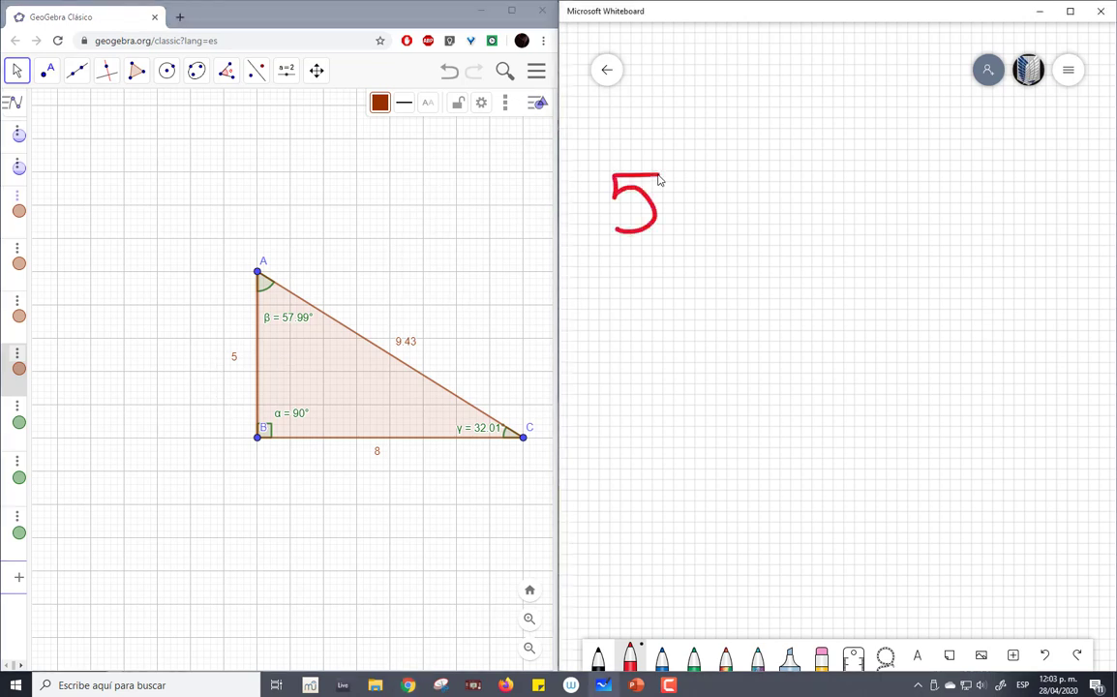
key("ctrl+z")
left_click(598, 659)
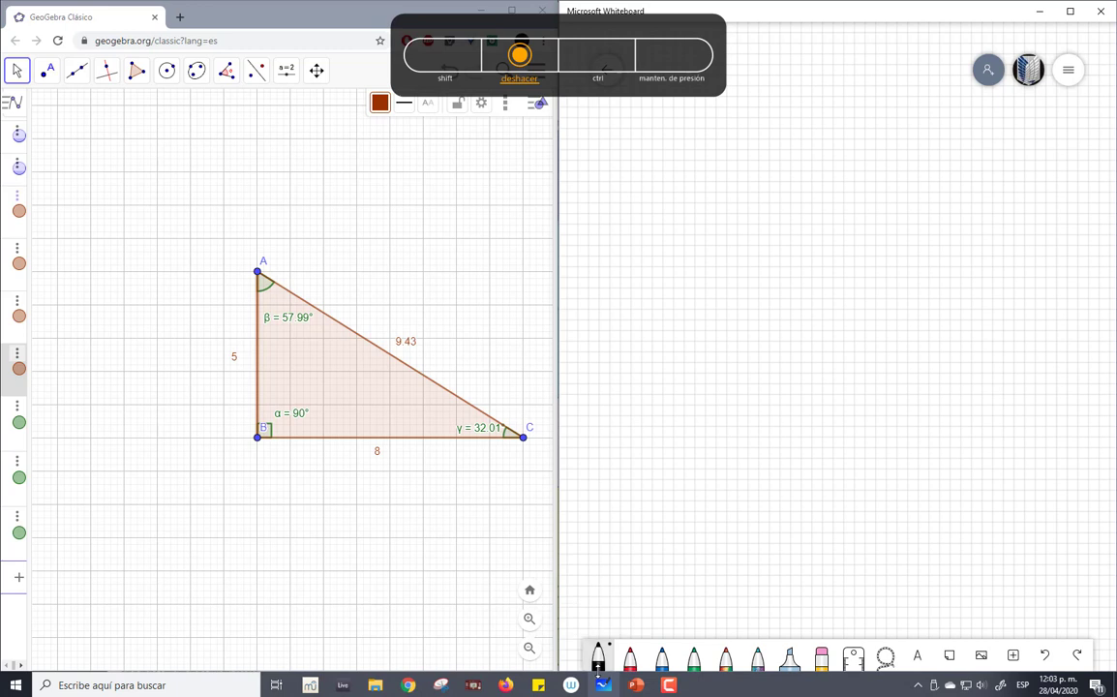
mouse_move(643, 152)
left_mouse_down()
mouse_move(670, 152)
mouse_move(641, 174)
mouse_move(637, 196)
left_mouse_up()
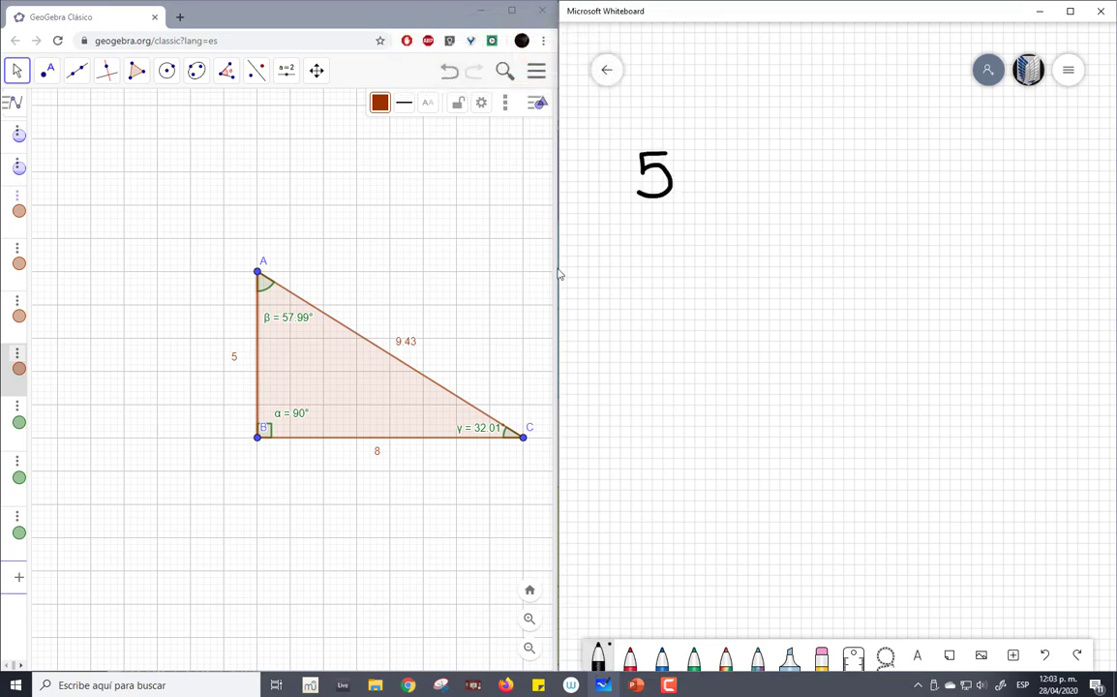
mouse_move(668, 257)
left_mouse_down()
mouse_move(647, 282)
mouse_move(668, 255)
left_mouse_up()
left_click(560, 434)
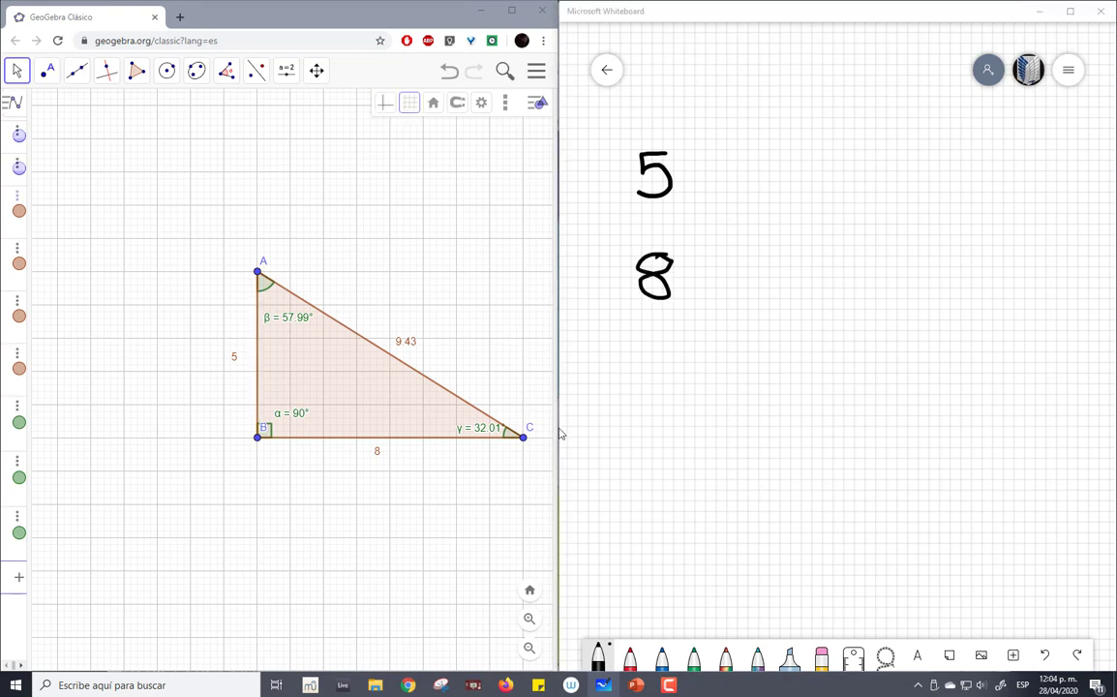
left_click_drag(639, 364, 641, 409)
left_click_drag(658, 405, 655, 423)
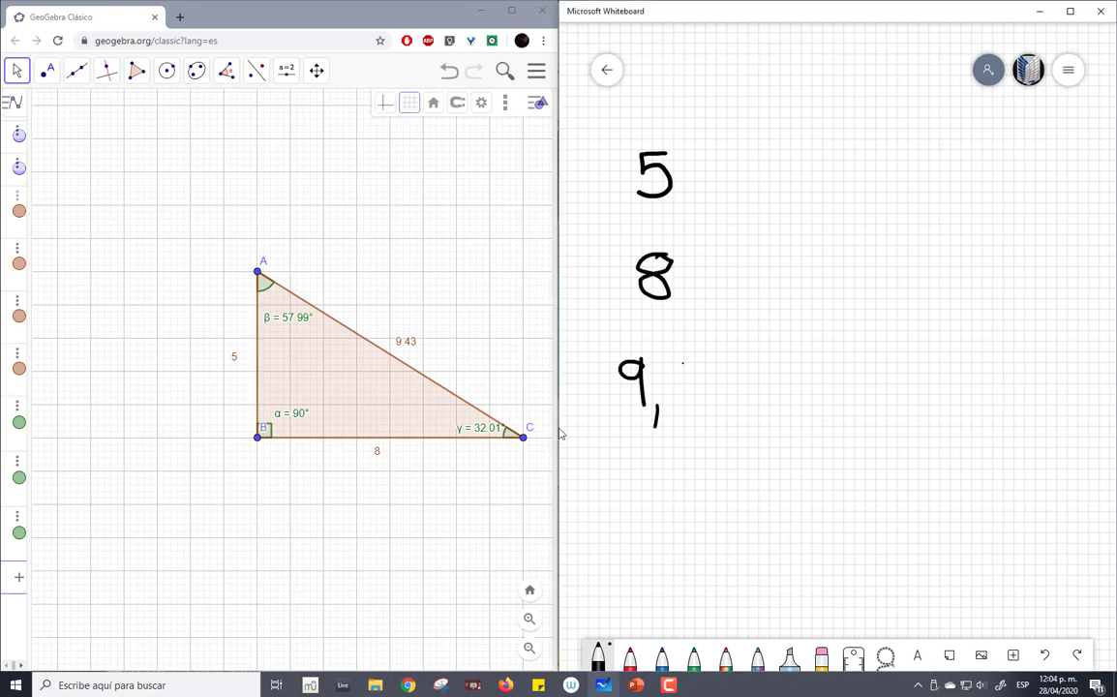
mouse_move(683, 363)
left_mouse_down()
mouse_move(697, 387)
mouse_move(688, 399)
mouse_move(706, 397)
left_mouse_up()
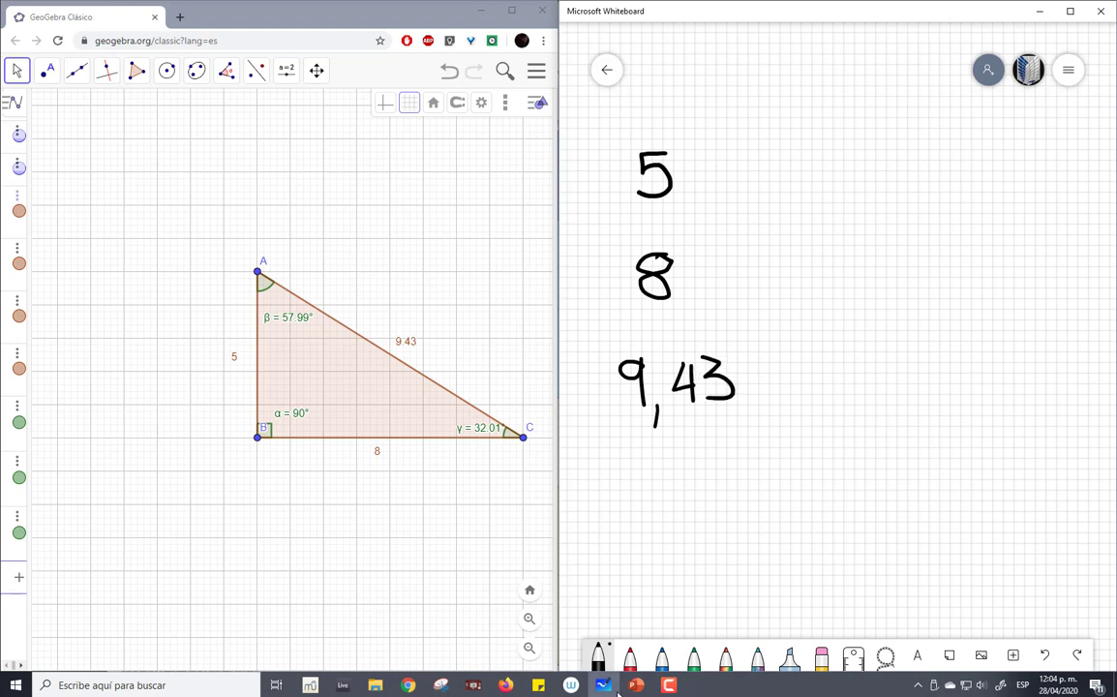
- Handwrite the heading "Similarity ratio=" in red above the list of side lengths
mouse_move(617, 684)
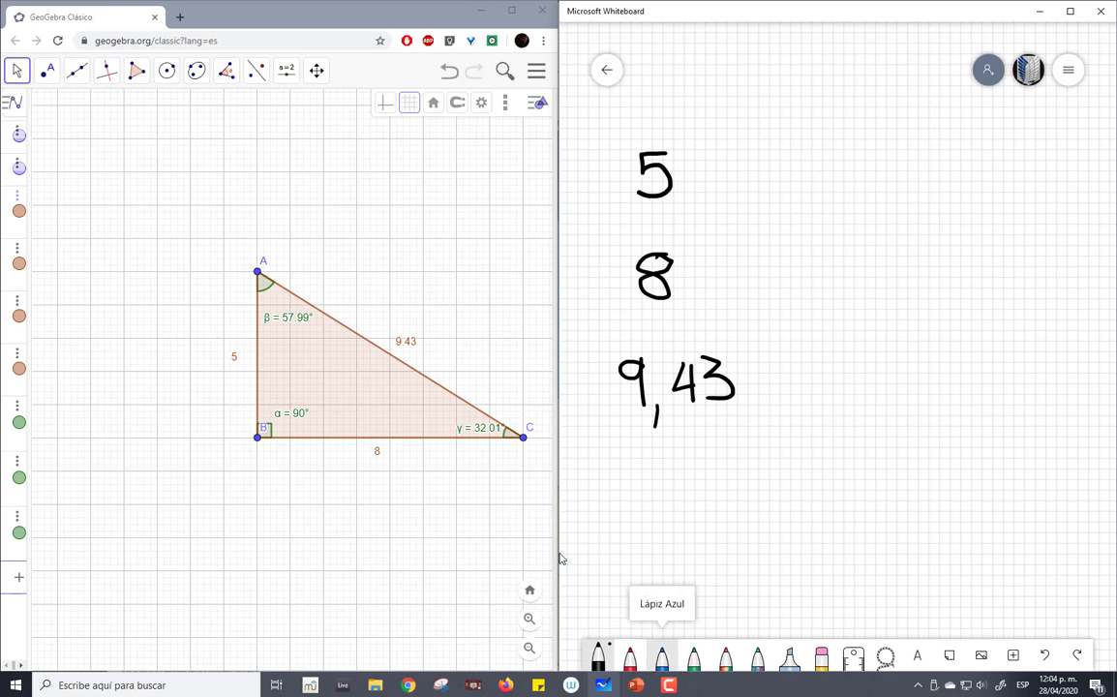
left_click(630, 658)
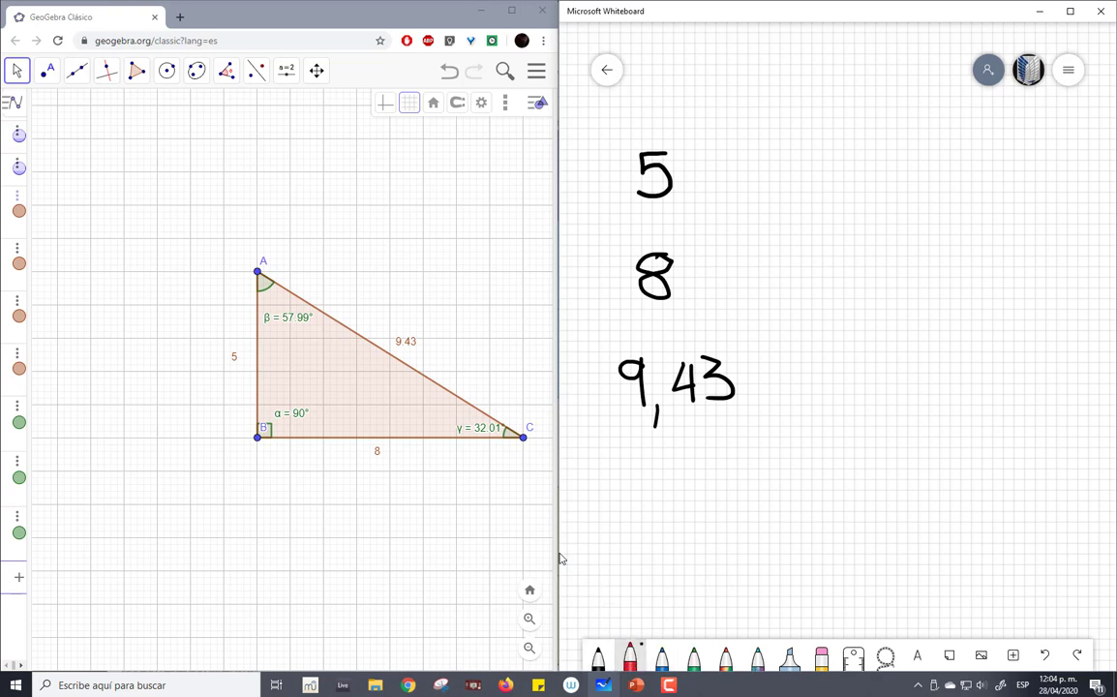
left_click_drag(714, 97, 708, 120)
mouse_move(737, 117)
left_mouse_down()
mouse_move(789, 121)
mouse_move(805, 107)
mouse_move(812, 121)
left_mouse_up()
mouse_move(821, 94)
left_mouse_down()
mouse_move(823, 121)
mouse_move(853, 135)
mouse_move(891, 100)
mouse_move(920, 117)
left_mouse_up()
left_click_drag(912, 100, 926, 100)
mouse_move(930, 101)
left_mouse_down()
mouse_move(931, 117)
mouse_move(948, 102)
left_mouse_up()
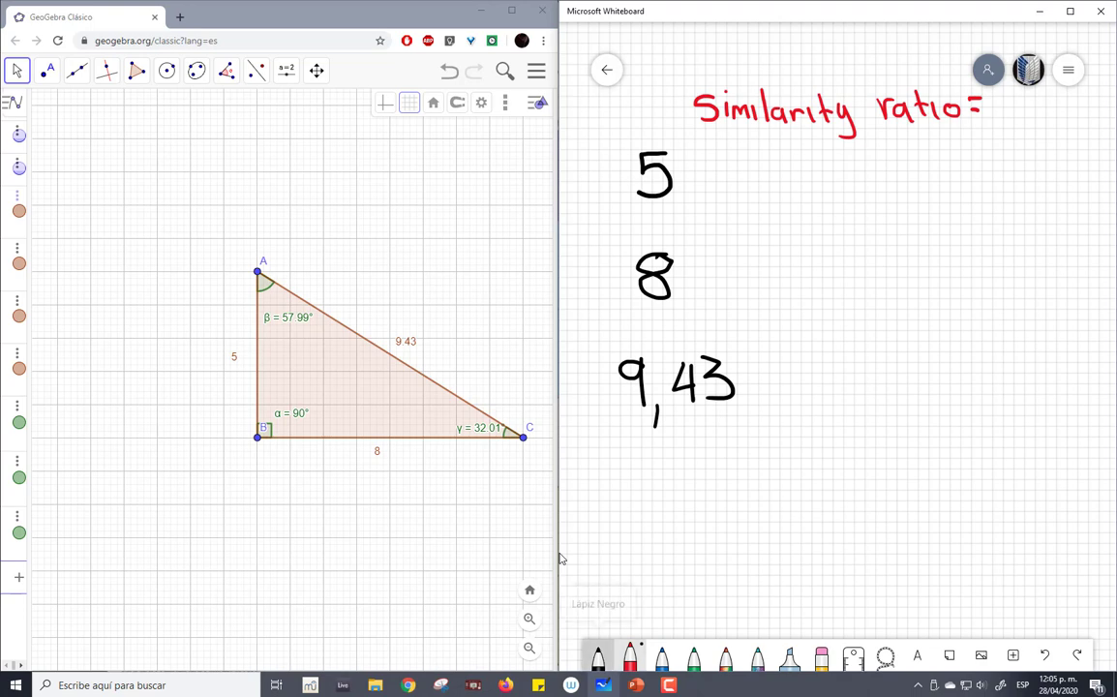
- Handwrite the ratio value 3 in blue after "Similarity ratio=" on the whiteboard, undoing the stroke made with the black pen
left_click(599, 658)
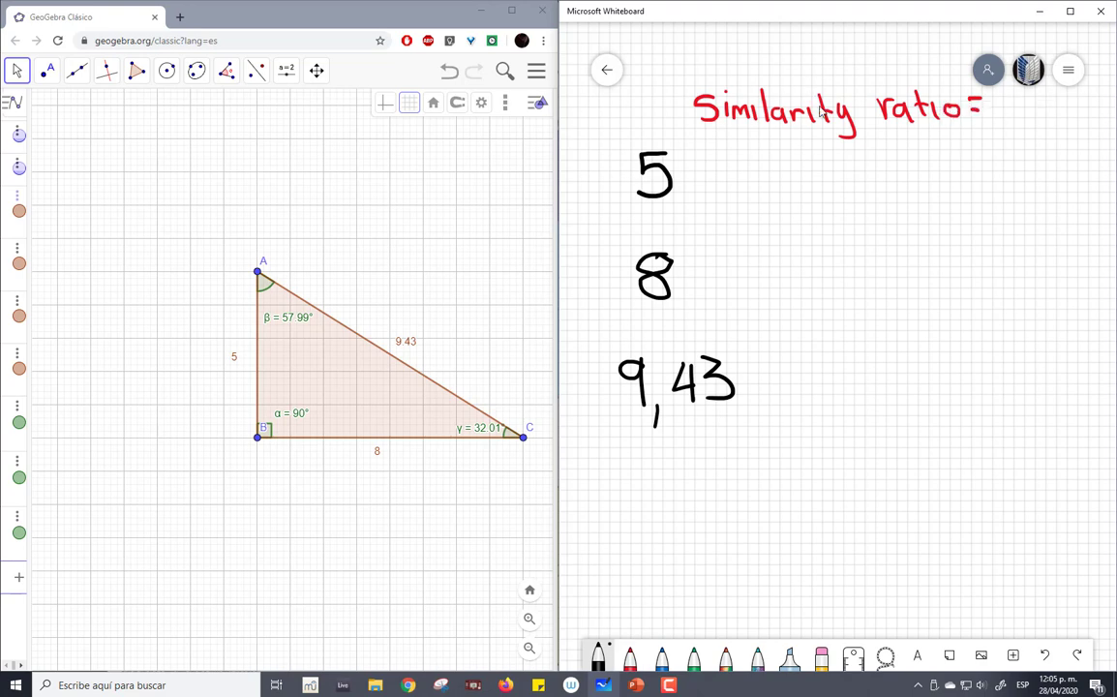
left_click_drag(863, 325, 850, 385)
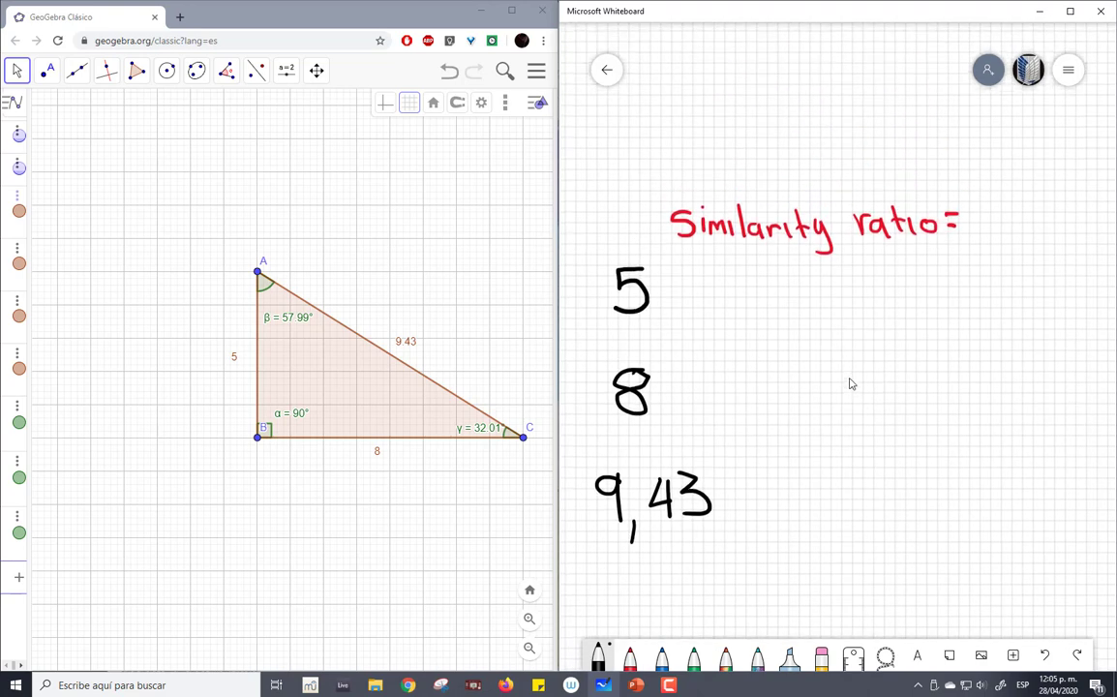
mouse_move(973, 205)
left_mouse_down()
mouse_move(986, 220)
mouse_move(974, 235)
left_mouse_up()
key("ctrl+z")
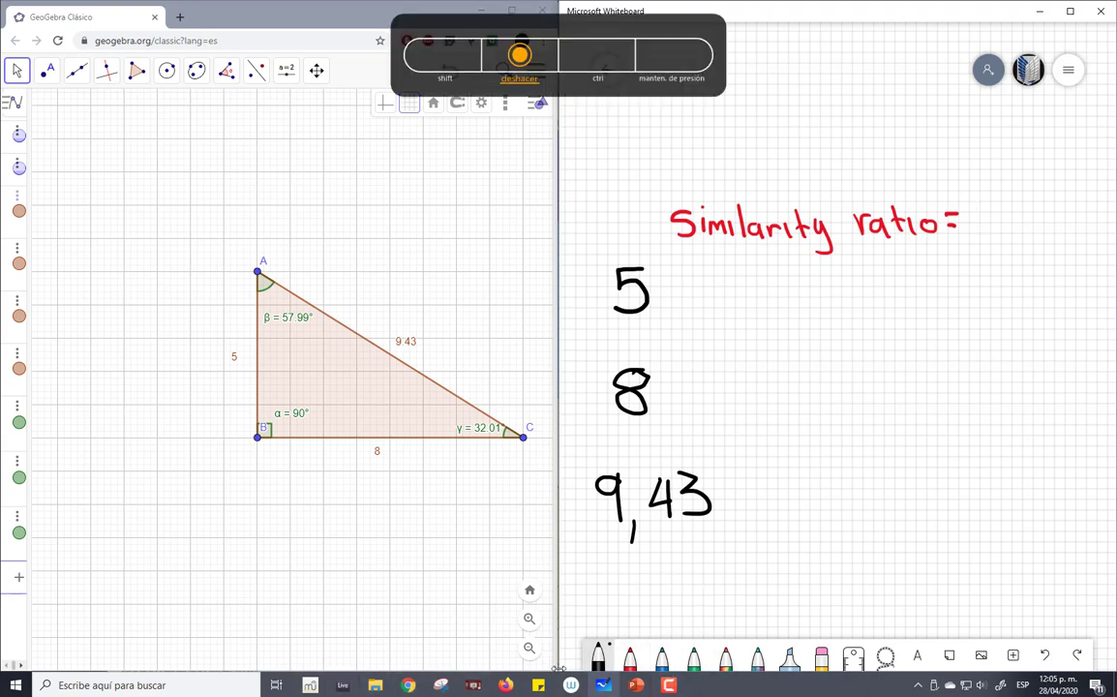
left_click(662, 657)
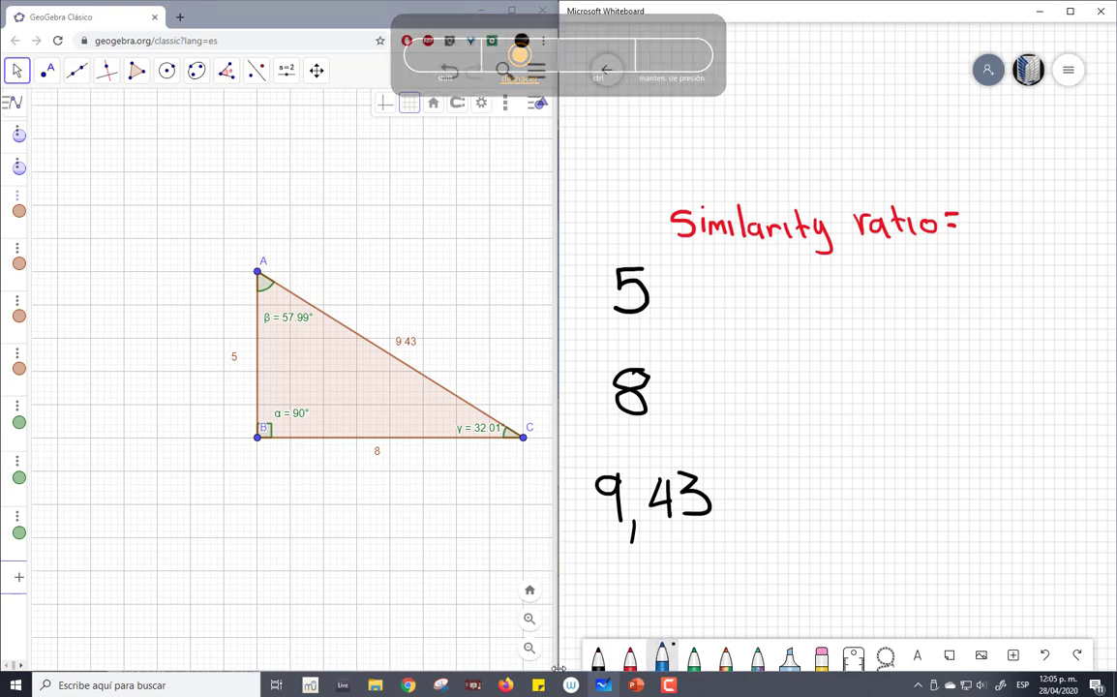
mouse_move(970, 205)
left_mouse_down()
mouse_move(987, 209)
mouse_move(972, 232)
left_mouse_up()
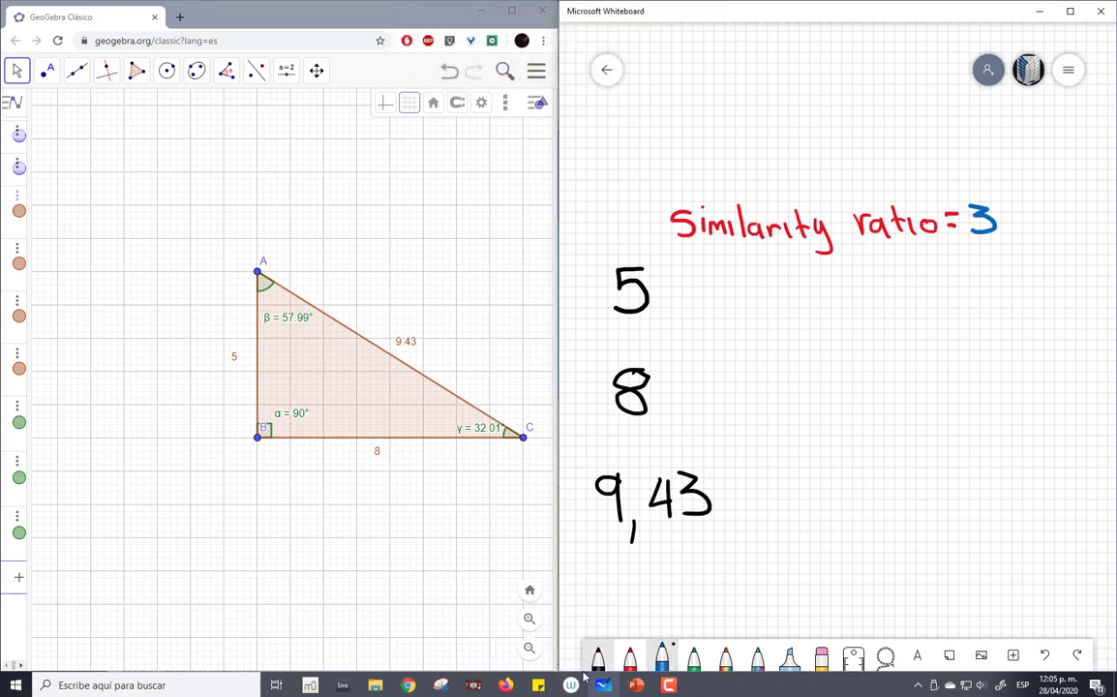
- Handwrite a black multiplication sign after each of the side lengths 5, 8 and 9,43
left_click(598, 658)
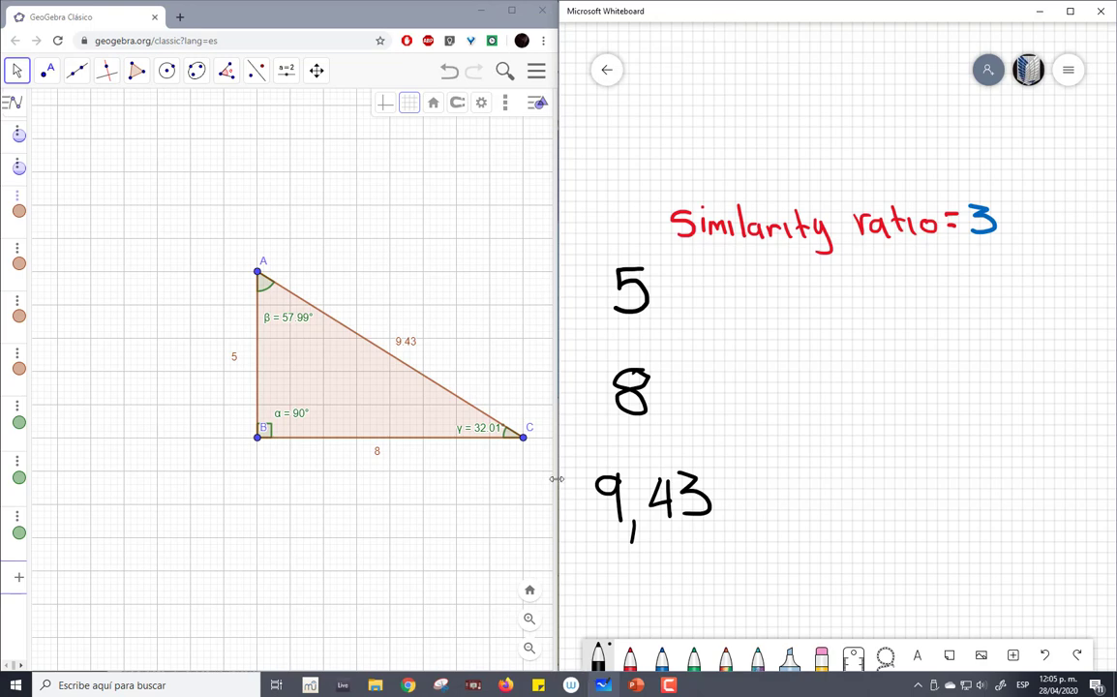
left_click_drag(698, 281, 676, 304)
left_click_drag(701, 304, 674, 278)
left_click_drag(698, 365, 672, 395)
left_click_drag(700, 399, 673, 370)
left_click_drag(738, 469, 717, 510)
left_click_drag(717, 481, 743, 505)
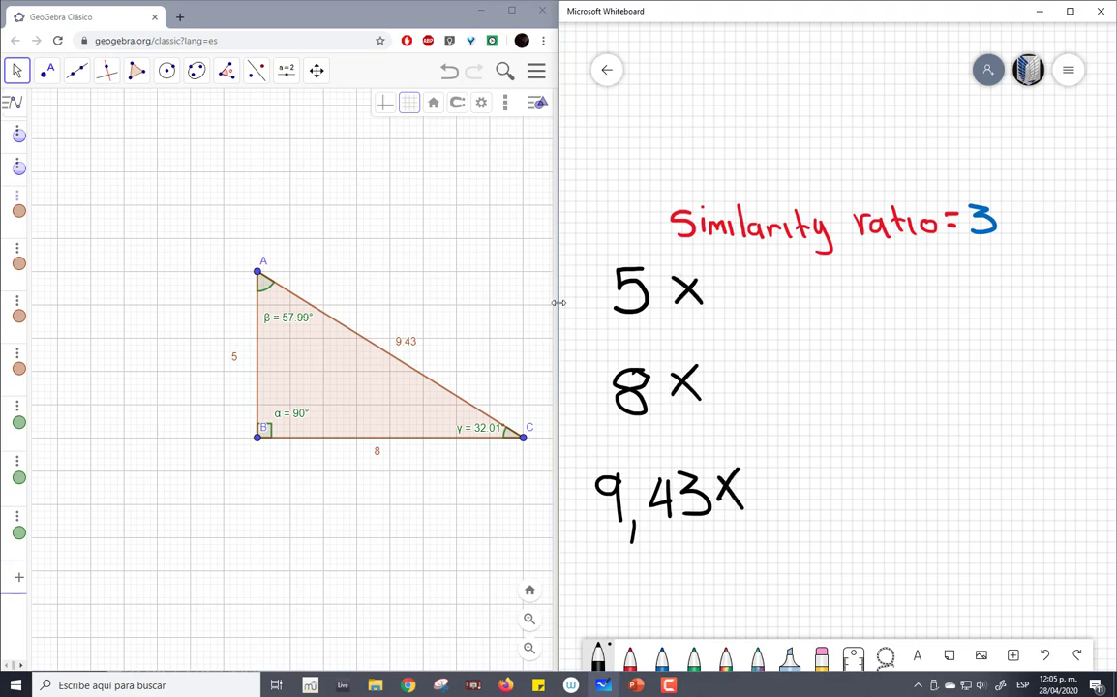
- Handwrite a blue 3 after each of the three multiplication signs
left_click(661, 656)
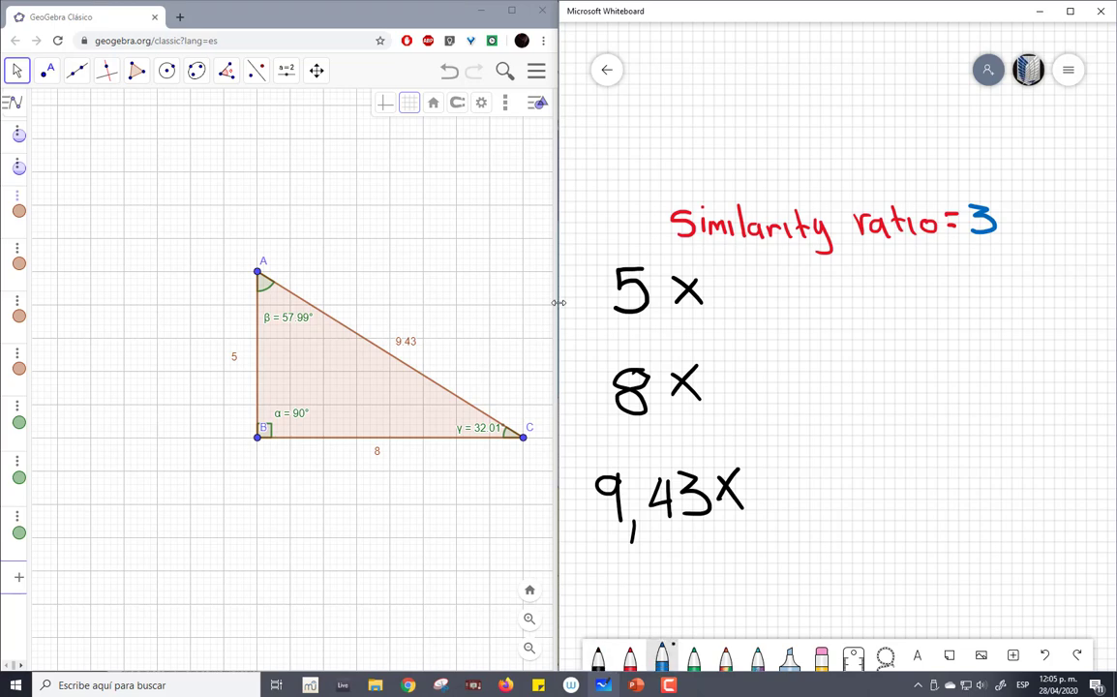
mouse_move(721, 275)
left_mouse_down()
mouse_move(742, 282)
mouse_move(721, 302)
left_mouse_up()
mouse_move(716, 371)
left_mouse_down()
mouse_move(733, 388)
mouse_move(716, 411)
left_mouse_up()
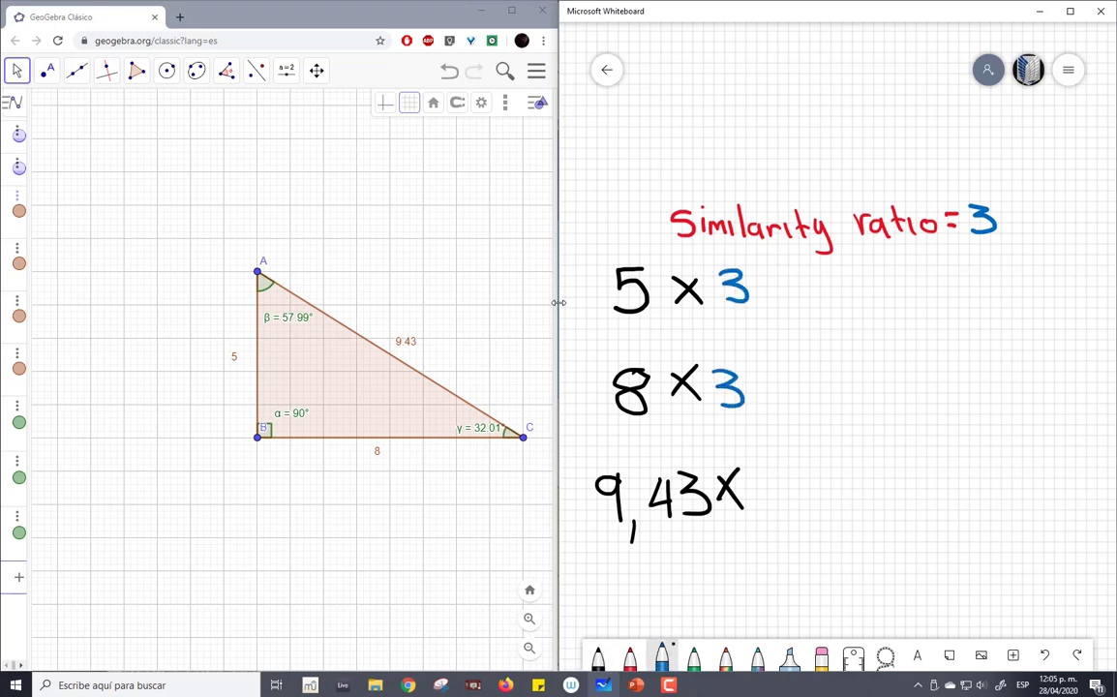
mouse_move(757, 476)
left_mouse_down()
mouse_move(774, 494)
mouse_move(756, 513)
left_mouse_up()
- Handwrite a black equals sign at the end of each of the three multiplications
left_click(597, 656)
left_click_drag(763, 276, 781, 283)
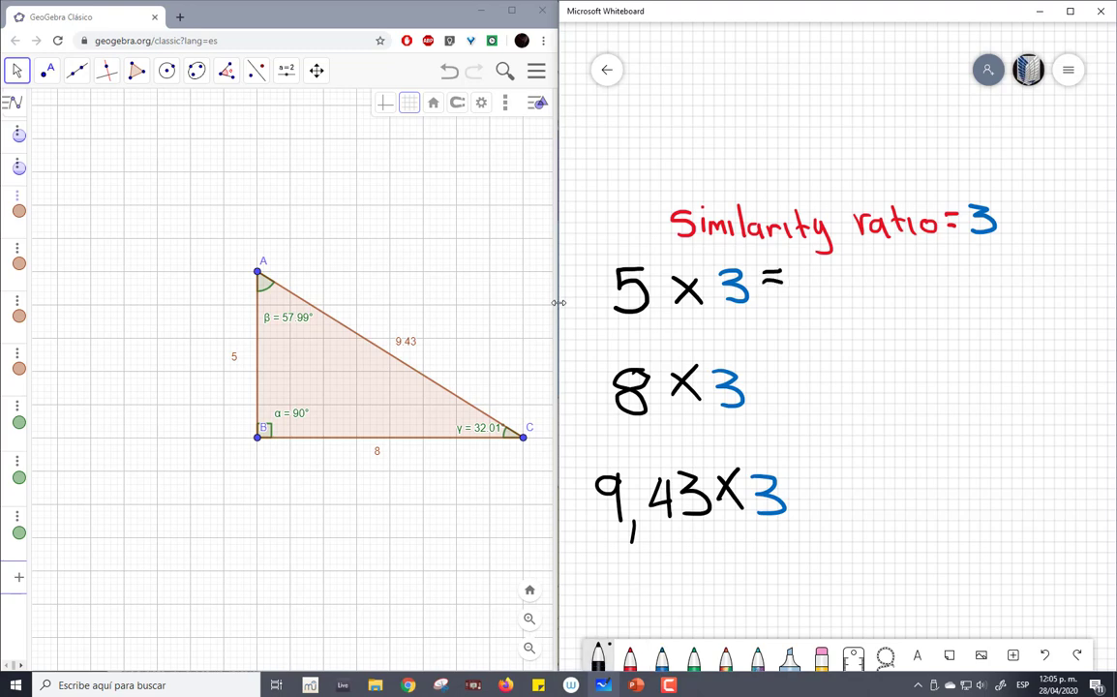
left_click_drag(753, 381, 772, 381)
left_click_drag(753, 390, 772, 389)
left_click_drag(799, 493, 819, 492)
left_click_drag(800, 506, 821, 505)
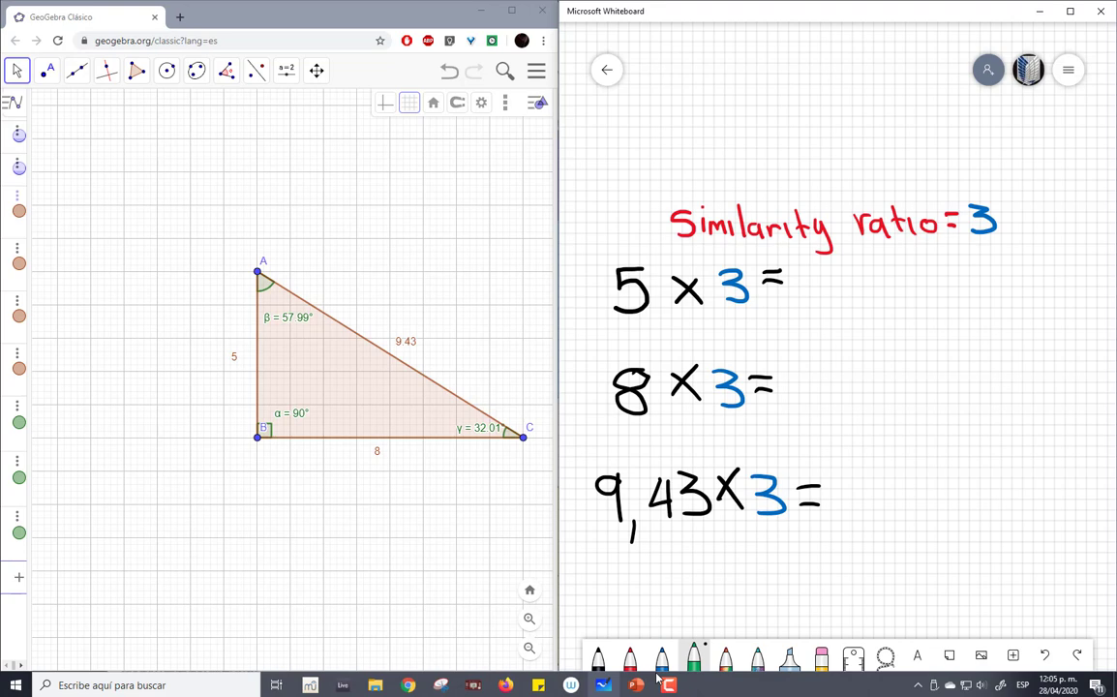
- Handwrite the products 15 and 24 in green for 5 × 3 and 8 × 3
left_click_drag(798, 267, 801, 302)
mouse_move(840, 268)
left_mouse_down()
mouse_move(817, 274)
mouse_move(816, 301)
left_mouse_up()
mouse_move(800, 381)
left_mouse_down()
mouse_move(810, 376)
mouse_move(820, 404)
mouse_move(841, 383)
mouse_move(857, 394)
left_mouse_up()
left_click_drag(851, 373, 853, 406)
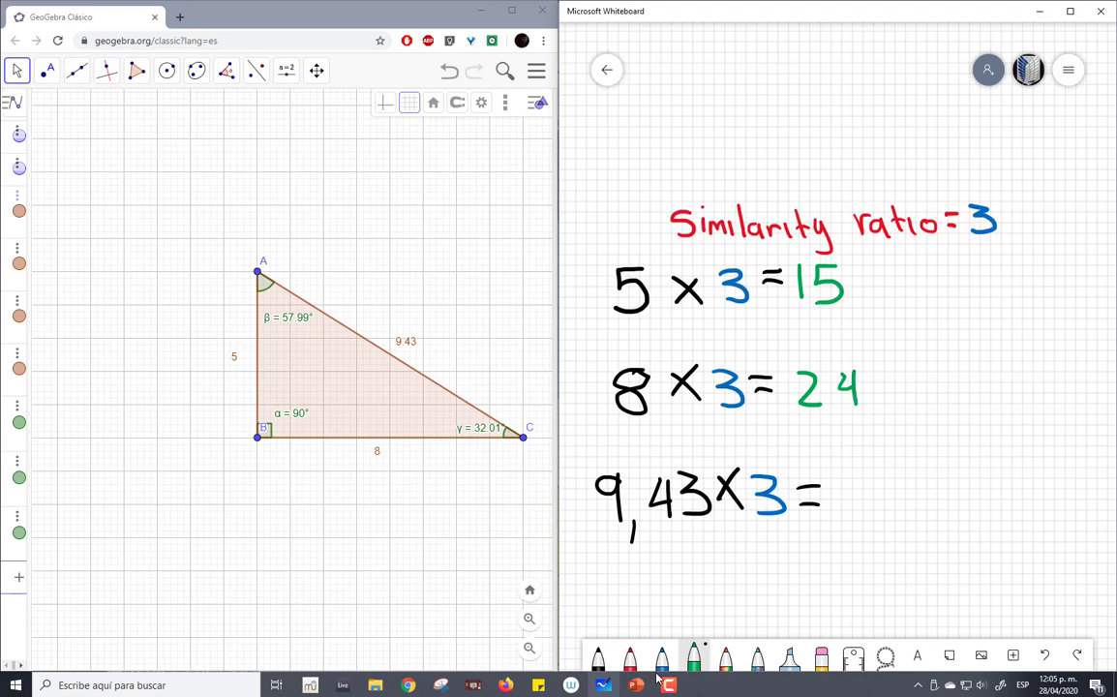
- Open the Windows Calculator and compute 9,43 × 3
left_click(205, 684)
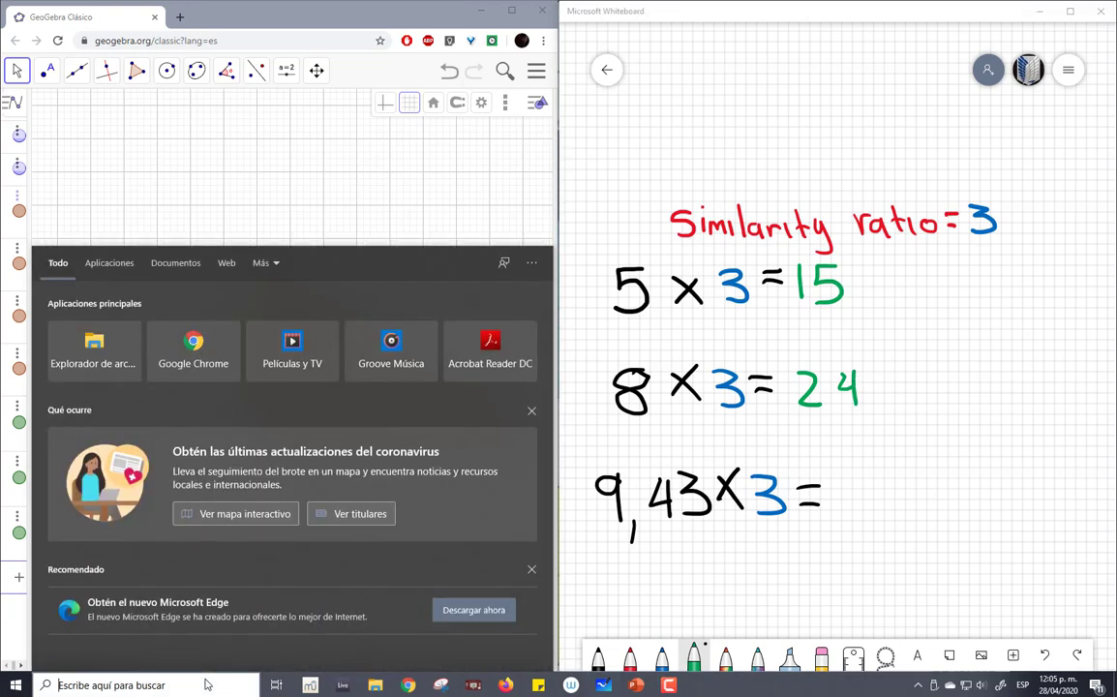
type("calcu")
key("Return")
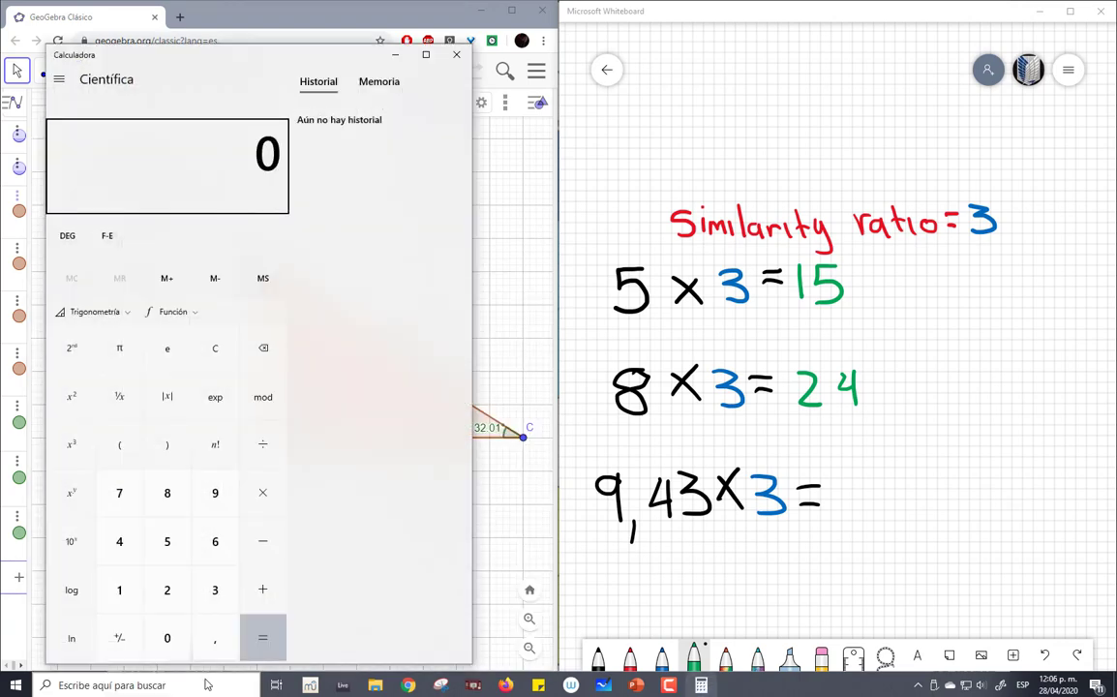
type("9,43")
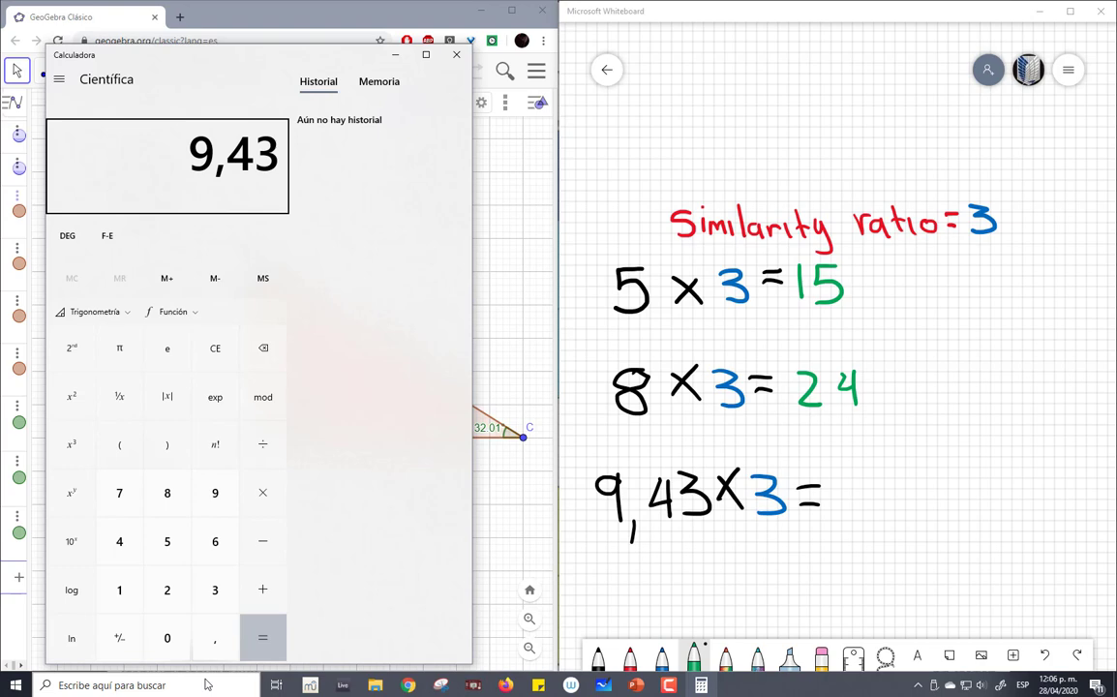
key("asterisk")
type("3")
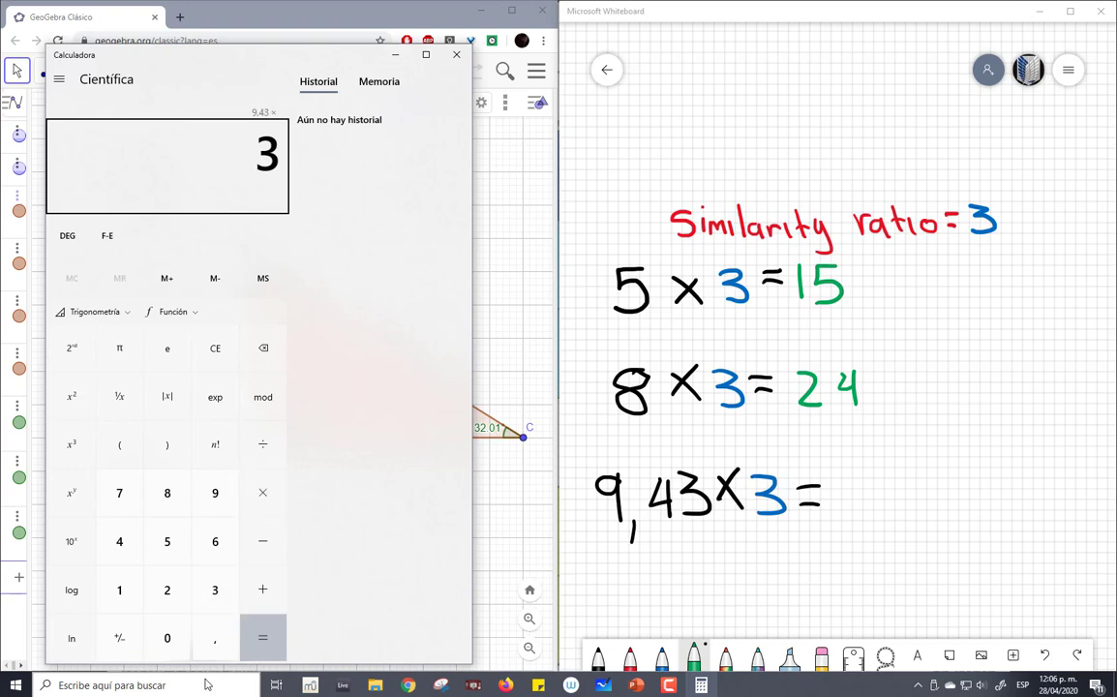
key("Return")
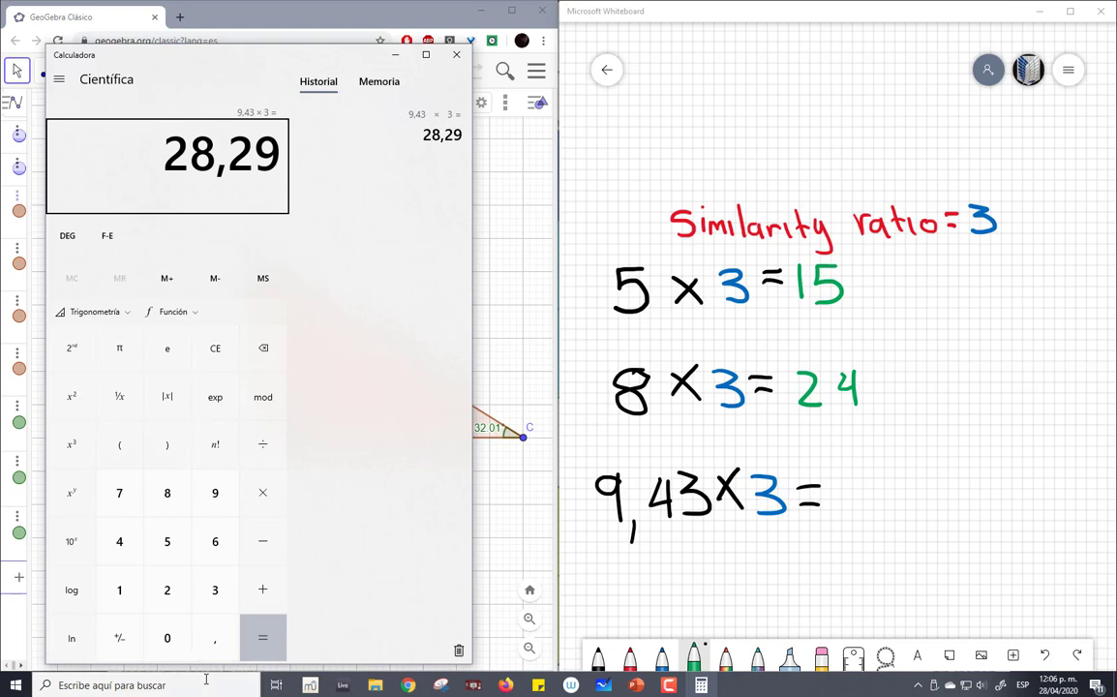
- Handwrite the product 28,29 in green after 9,43 × 3 on the whiteboard and close the Calculator
mouse_move(830, 480)
left_mouse_down()
mouse_move(850, 507)
mouse_move(887, 477)
mouse_move(903, 513)
mouse_move(942, 511)
left_mouse_up()
mouse_move(968, 479)
left_mouse_down()
mouse_move(951, 489)
mouse_move(970, 512)
left_mouse_up()
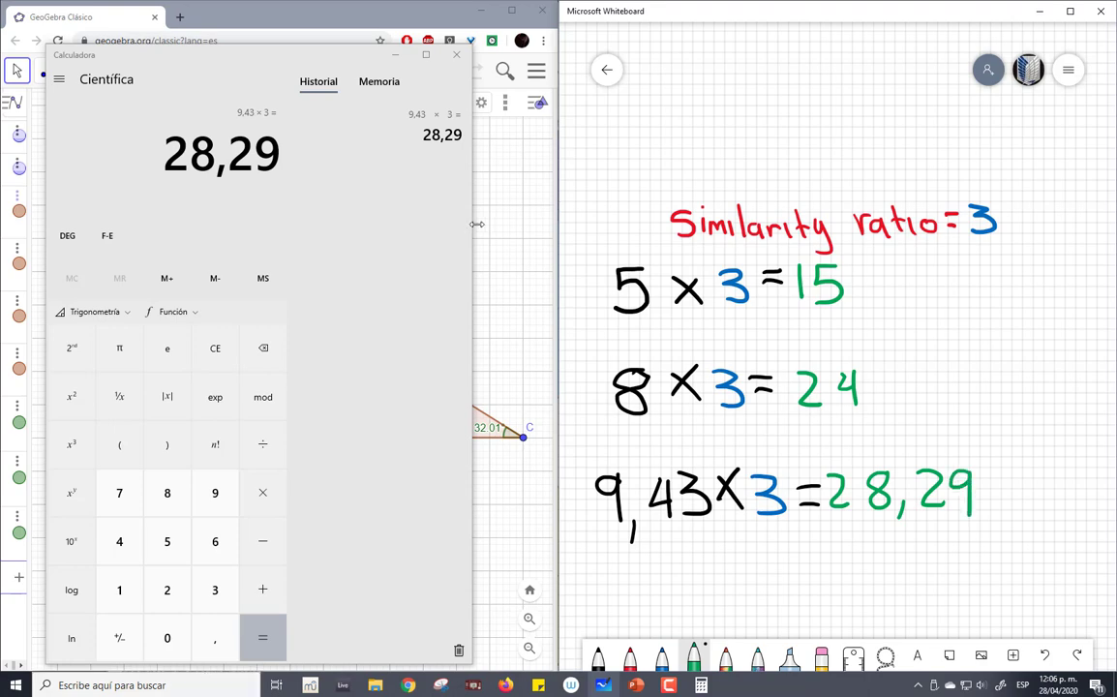
left_click(457, 56)
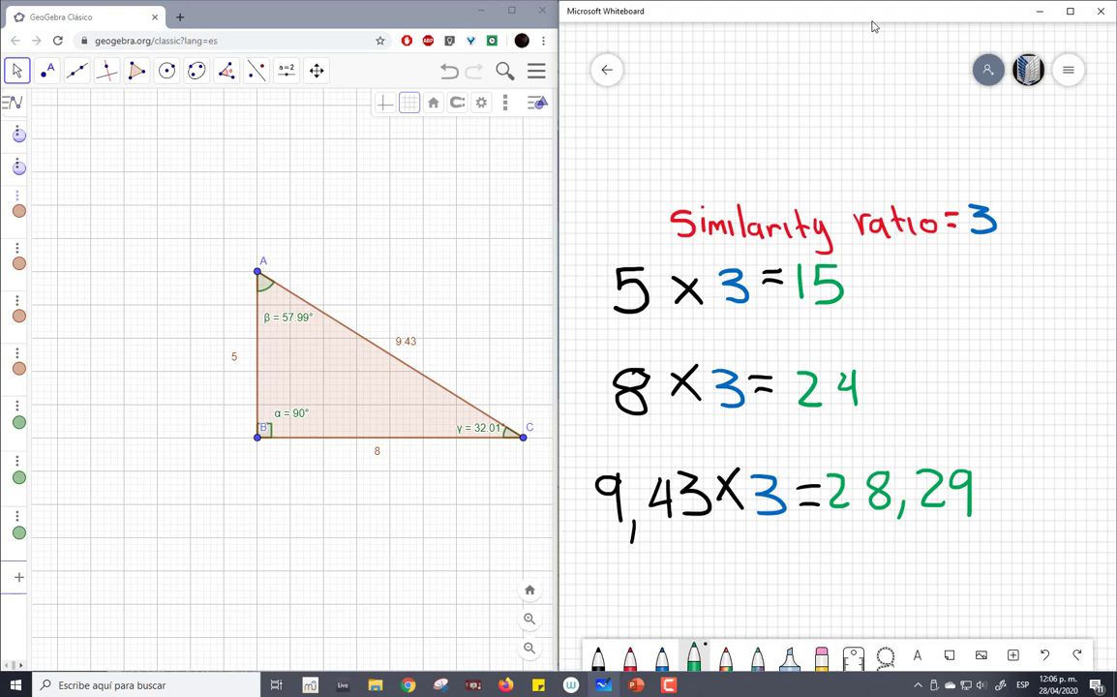
- Draw a right triangle in black below the three multiplications, with its right angle at the lower left
left_click(559, 465)
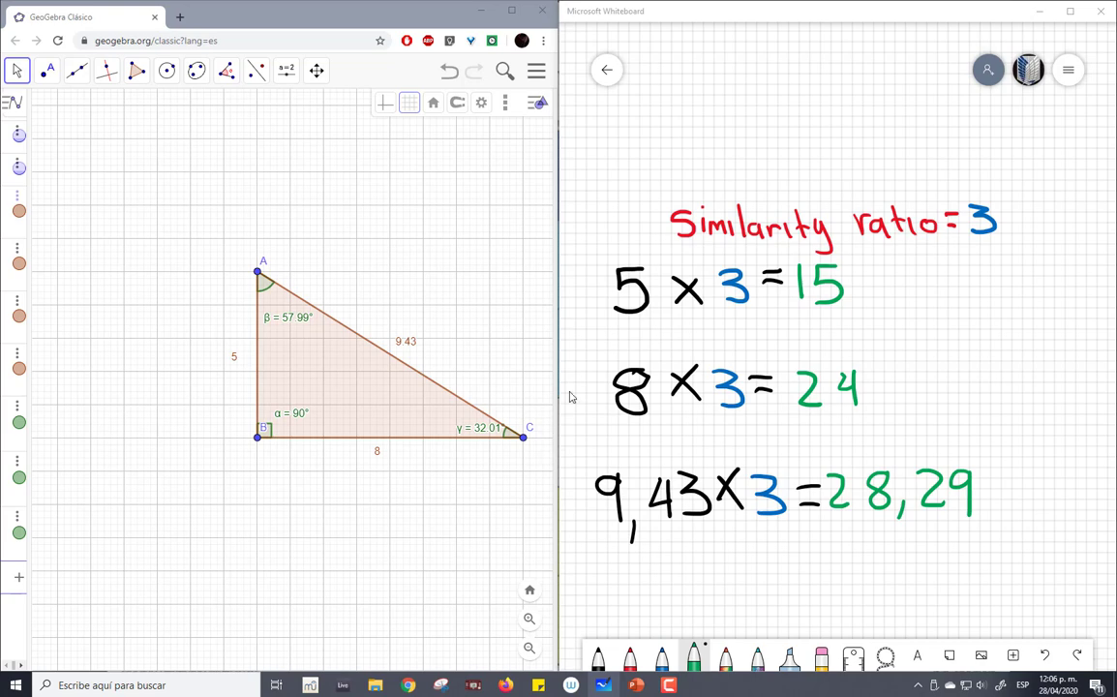
scroll(902, 232, "down", 3)
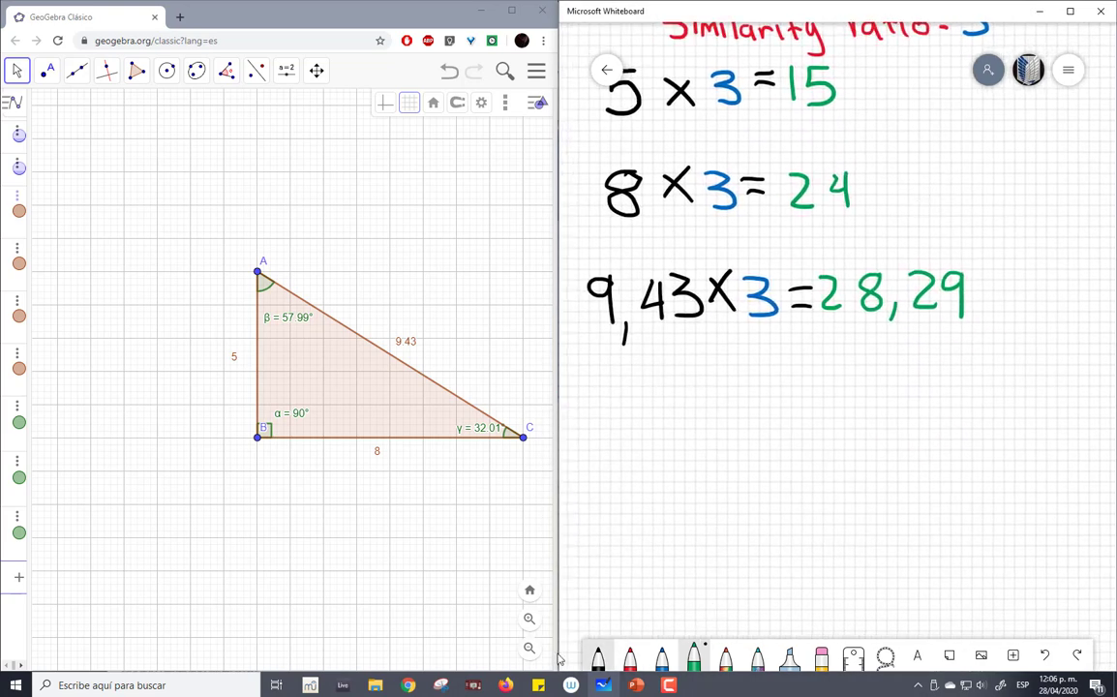
left_click(597, 655)
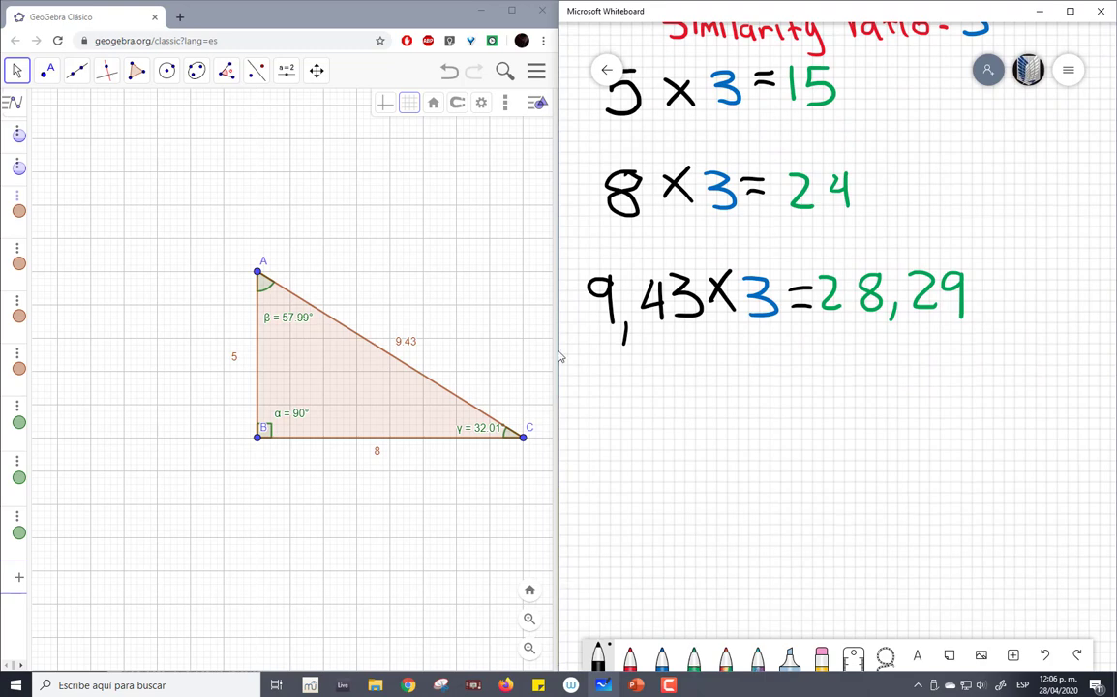
mouse_move(658, 377)
left_mouse_down()
mouse_move(659, 429)
mouse_move(819, 601)
mouse_move(1097, 601)
mouse_move(661, 379)
mouse_move(653, 356)
left_mouse_up()
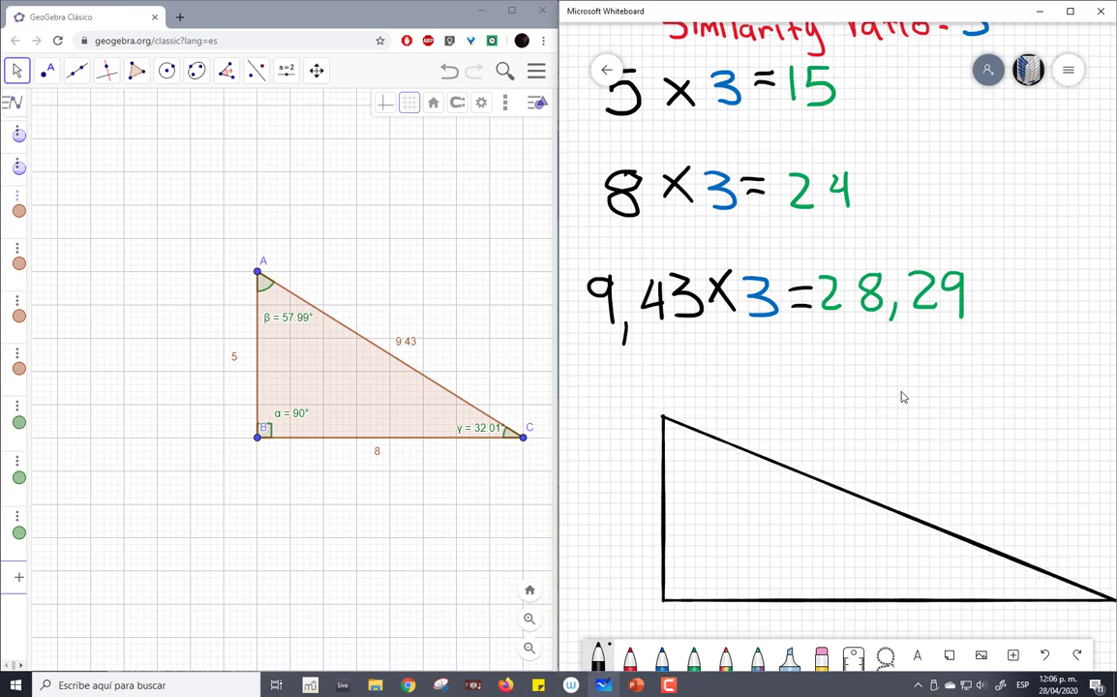
left_click_drag(900, 388, 858, 332)
scroll(870, 342, "down", 3)
left_click_drag(943, 412, 949, 373)
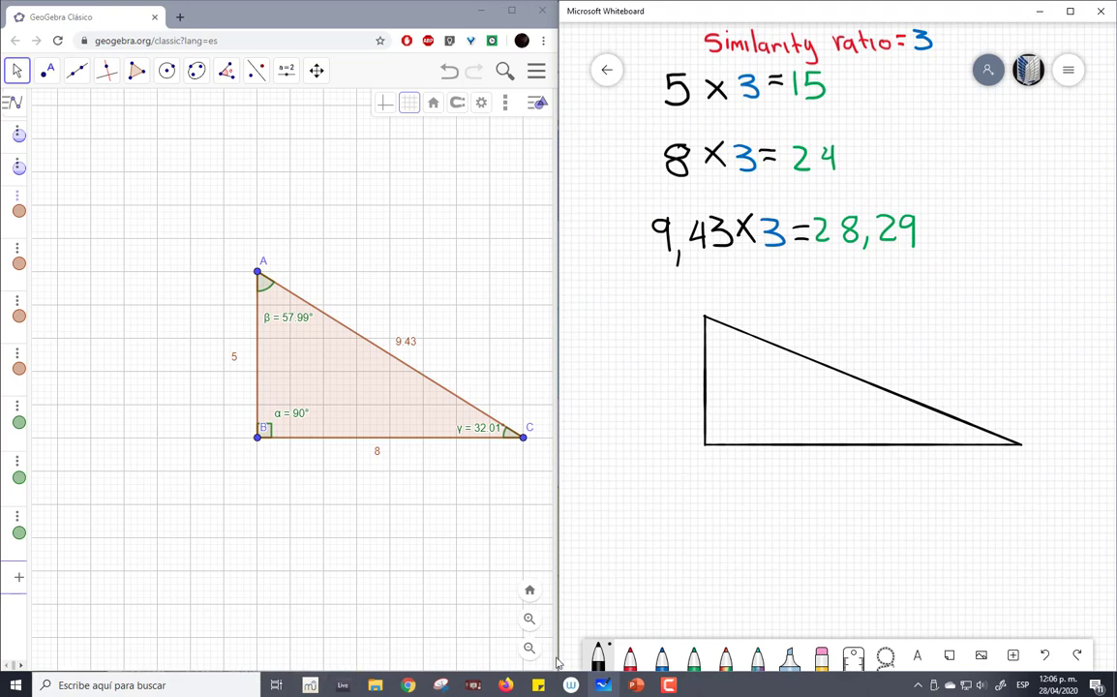
- Label the whiteboard triangle in blue with 15 on the hypotenuse, 24 on the base and 28,29 on the vertical leg
left_click(662, 658)
mouse_move(855, 322)
left_mouse_down()
mouse_move(855, 345)
mouse_move(883, 358)
left_mouse_up()
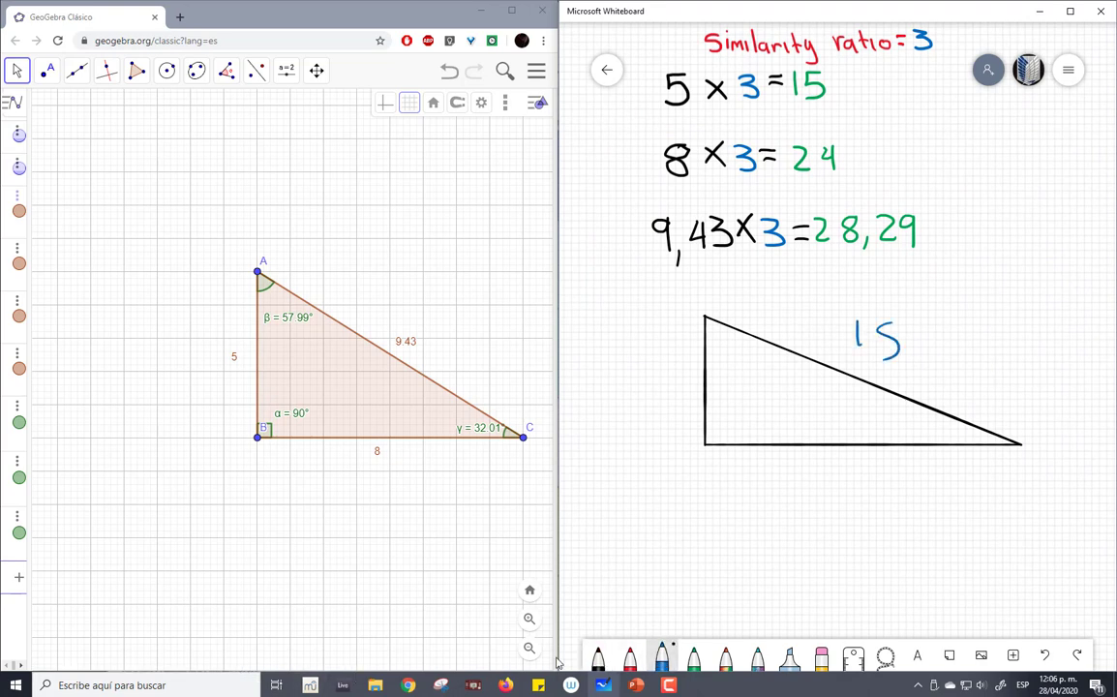
left_click_drag(797, 475, 820, 494)
mouse_move(830, 472)
left_mouse_down()
mouse_move(827, 488)
mouse_move(850, 487)
left_mouse_up()
left_click_drag(845, 471, 847, 507)
mouse_move(629, 370)
left_mouse_down()
mouse_move(644, 391)
mouse_move(658, 370)
mouse_move(671, 394)
mouse_move(682, 391)
left_mouse_up()
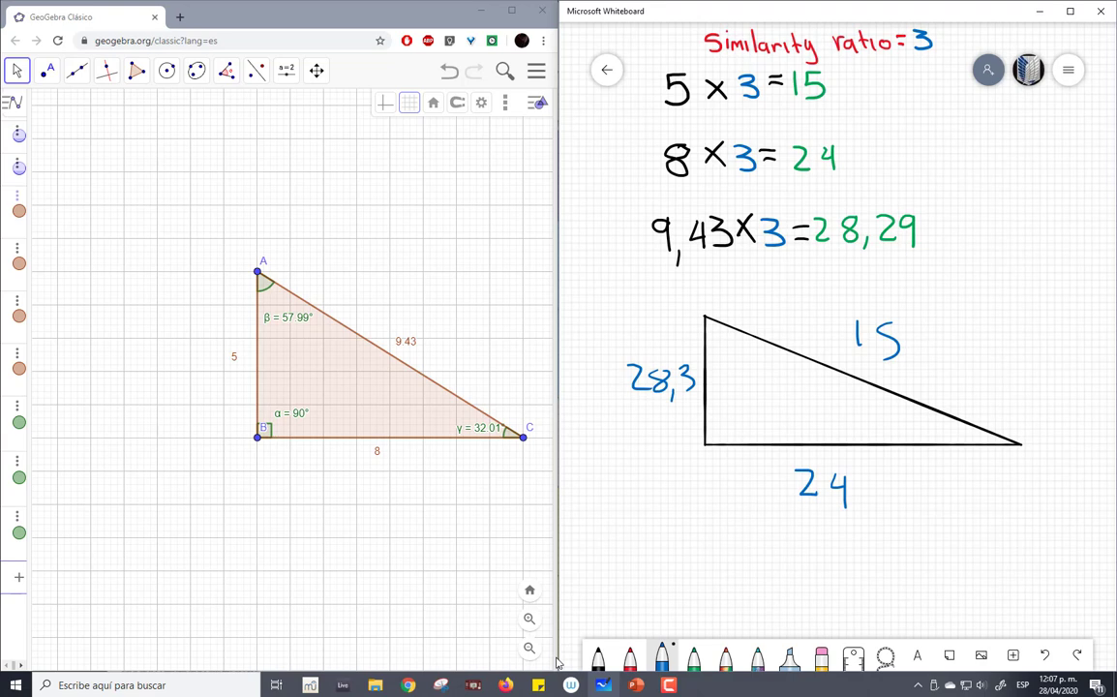
key("ctrl+z")
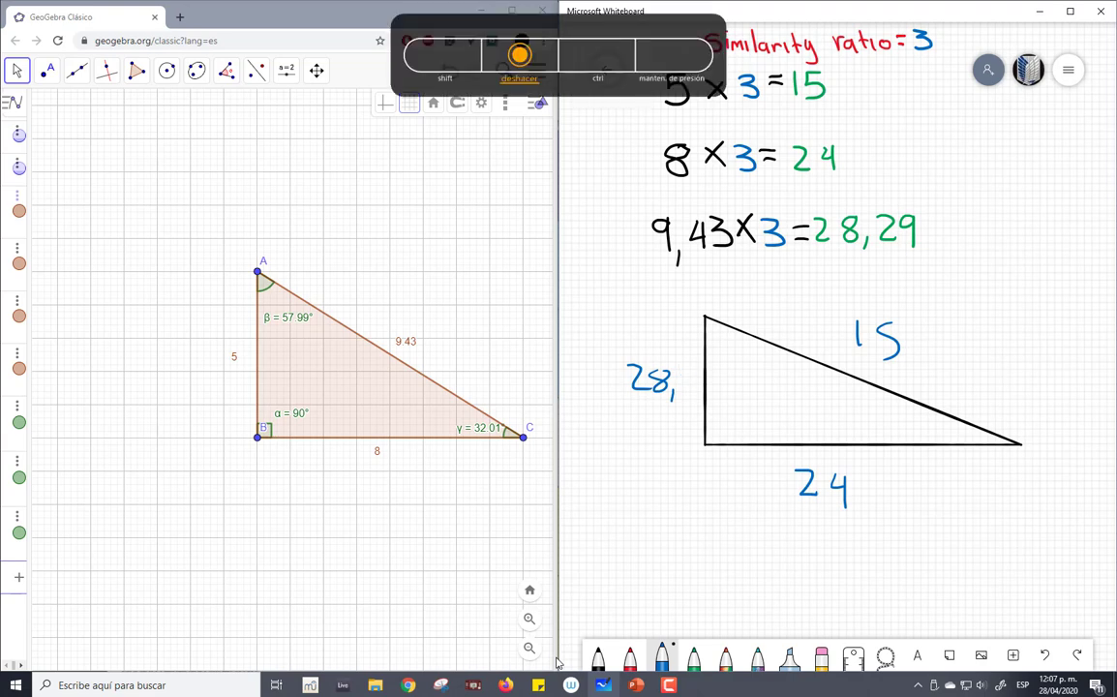
left_click_drag(679, 369, 693, 389)
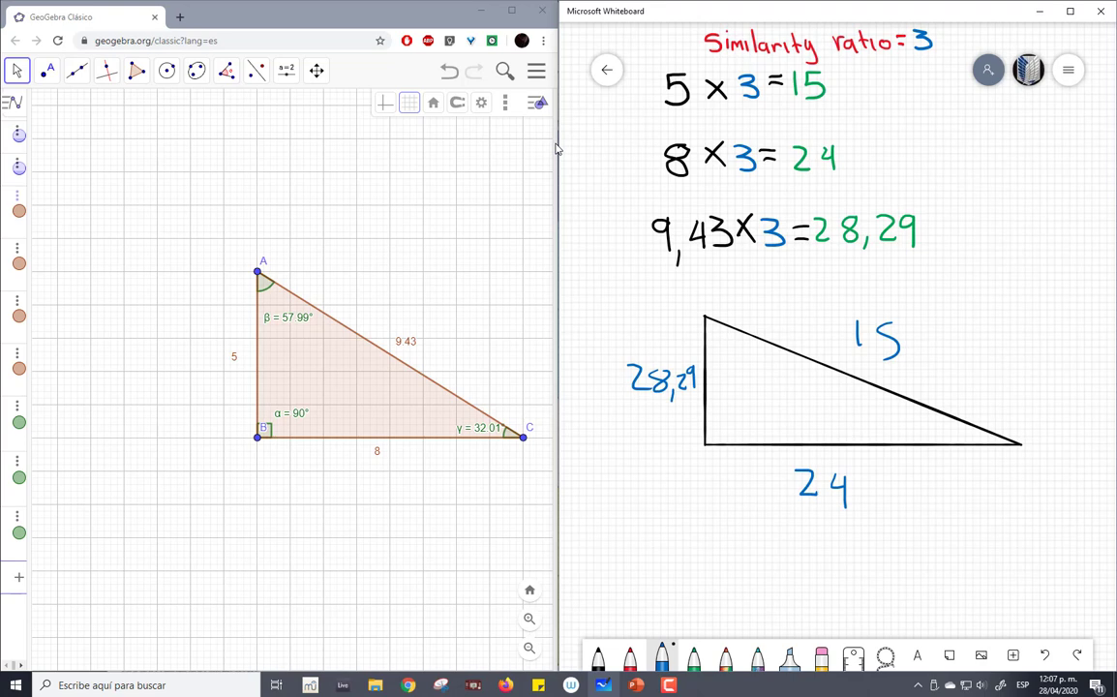
- Erase the labels on the hypotenuse and the vertical leg, and handwrite 15 in blue beside the vertical leg
left_click(820, 658)
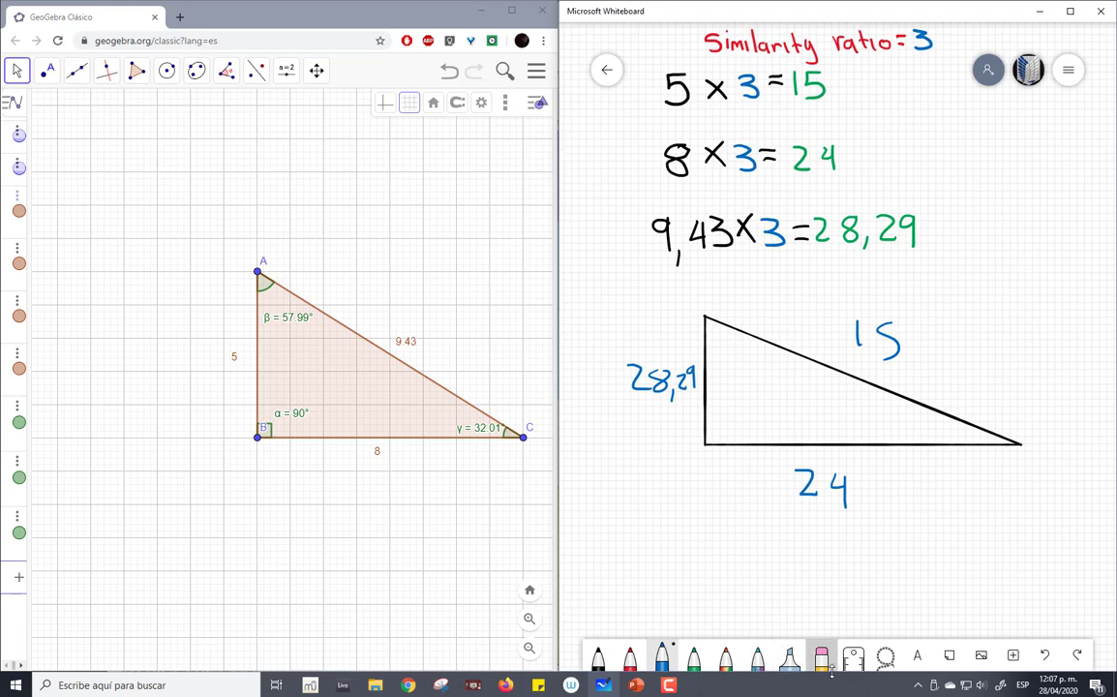
left_click_drag(881, 316, 885, 339)
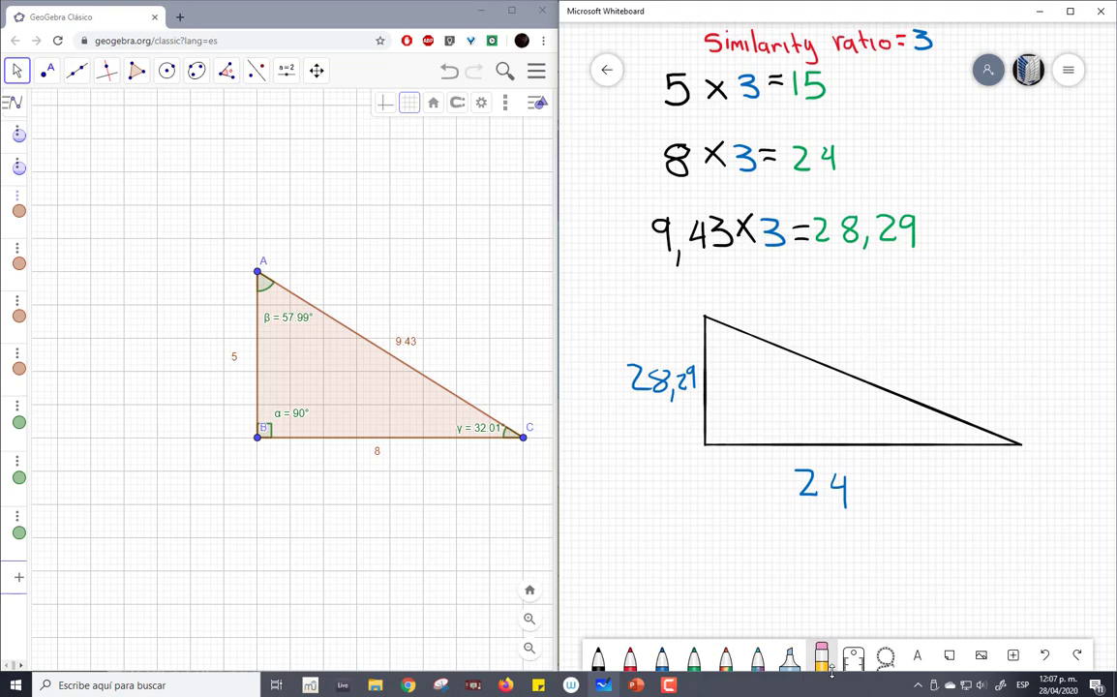
mouse_move(639, 378)
left_mouse_down()
mouse_move(614, 386)
mouse_move(665, 405)
mouse_move(685, 377)
mouse_move(668, 390)
left_mouse_up()
left_click(661, 658)
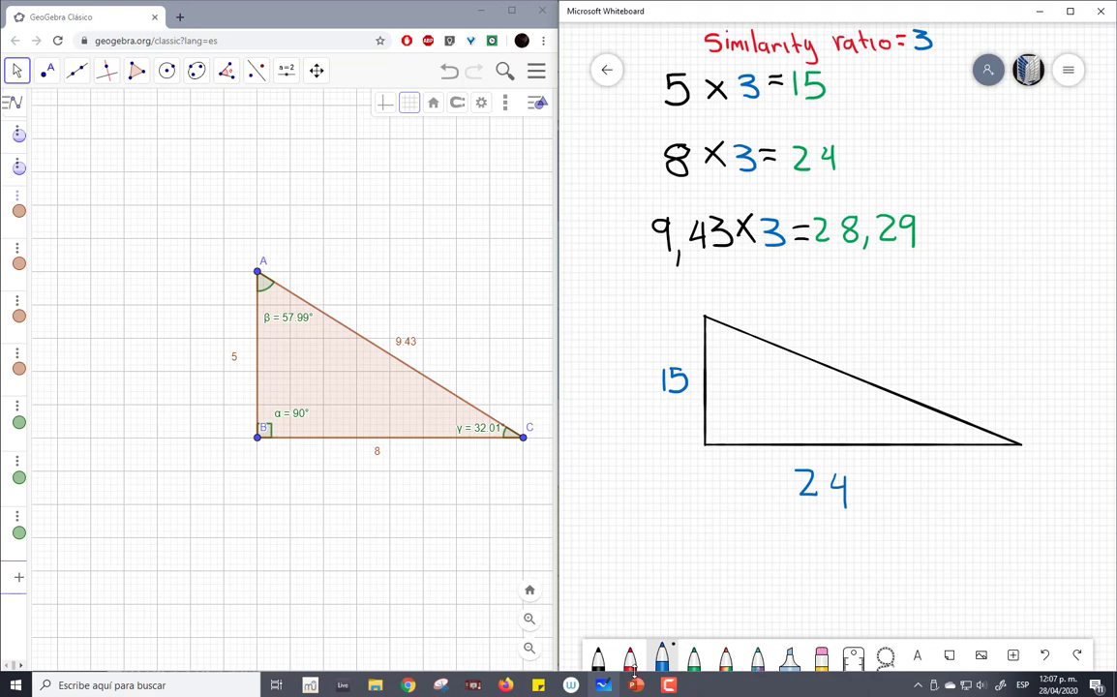
- Replace the base label with a centred blue 24 and handwrite 28,29 in blue along the hypotenuse
left_click(821, 656)
mouse_move(839, 476)
left_mouse_down()
mouse_move(850, 510)
mouse_move(831, 476)
mouse_move(838, 467)
mouse_move(852, 490)
mouse_move(868, 482)
mouse_move(862, 491)
left_mouse_up()
left_click(661, 657)
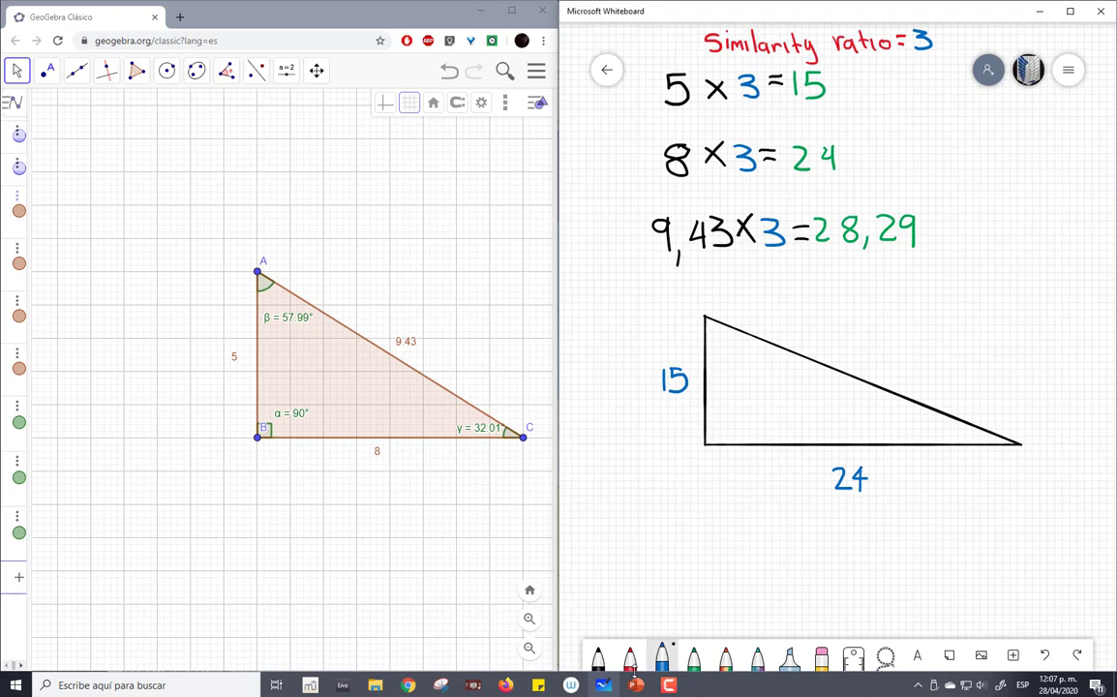
mouse_move(847, 351)
left_mouse_down()
mouse_move(861, 364)
mouse_move(873, 346)
mouse_move(883, 366)
mouse_move(909, 344)
mouse_move(917, 362)
mouse_move(932, 362)
left_mouse_up()
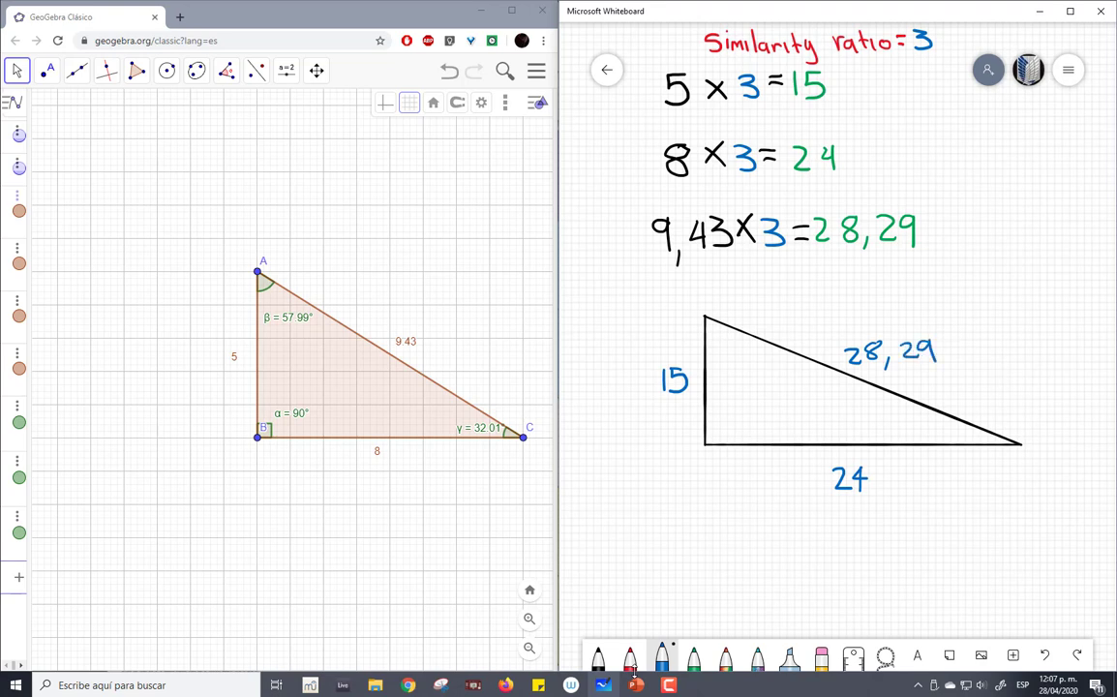
- Switch to GeoGebra and shift the graphics view so triangle ABC sits in its upper-left corner, leaving free space below
mouse_move(644, 687)
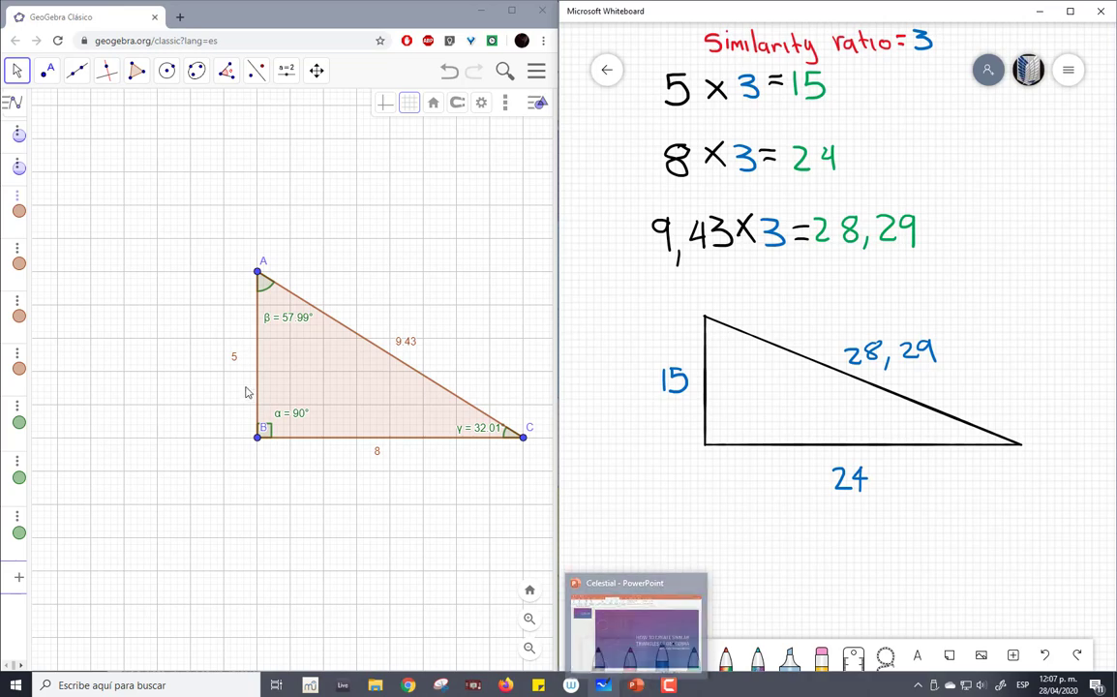
left_click_drag(473, 294, 317, 128)
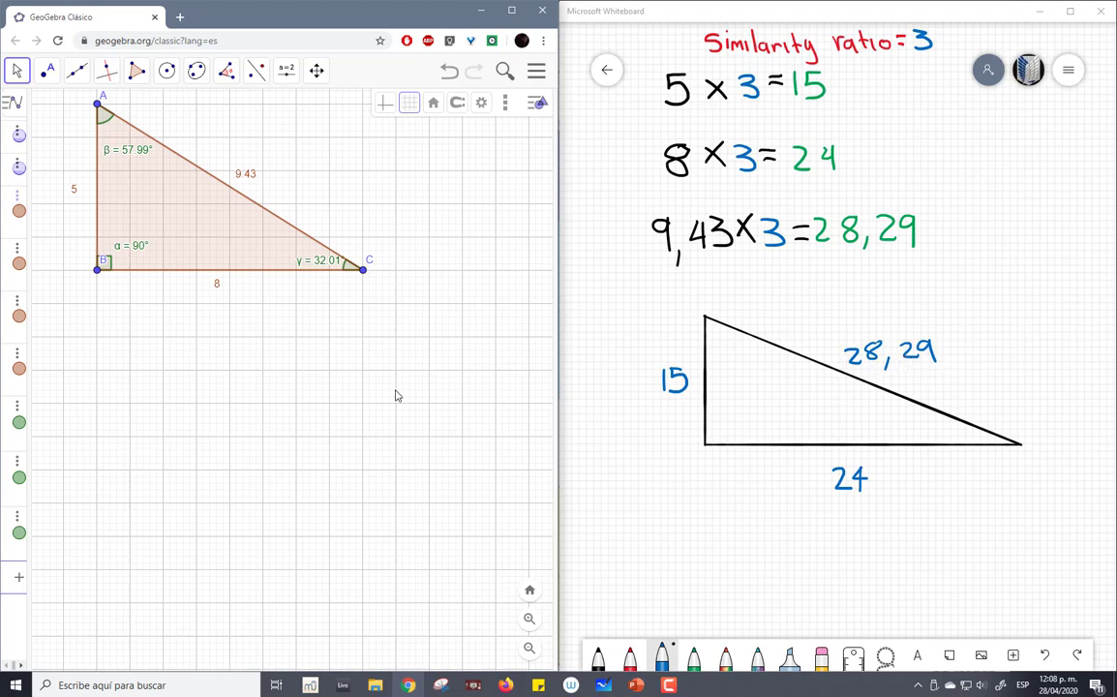
- Place a new point at (7, 1), directly below vertex B of triangle ABC
left_click_drag(381, 445, 365, 229)
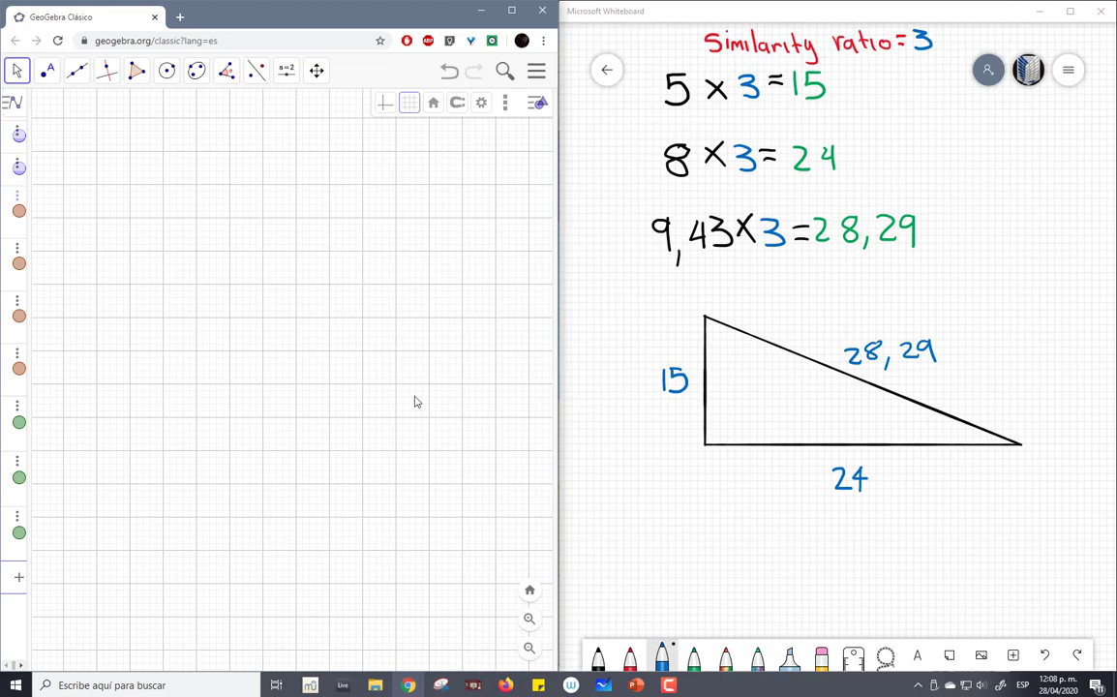
left_click_drag(144, 256, 163, 528)
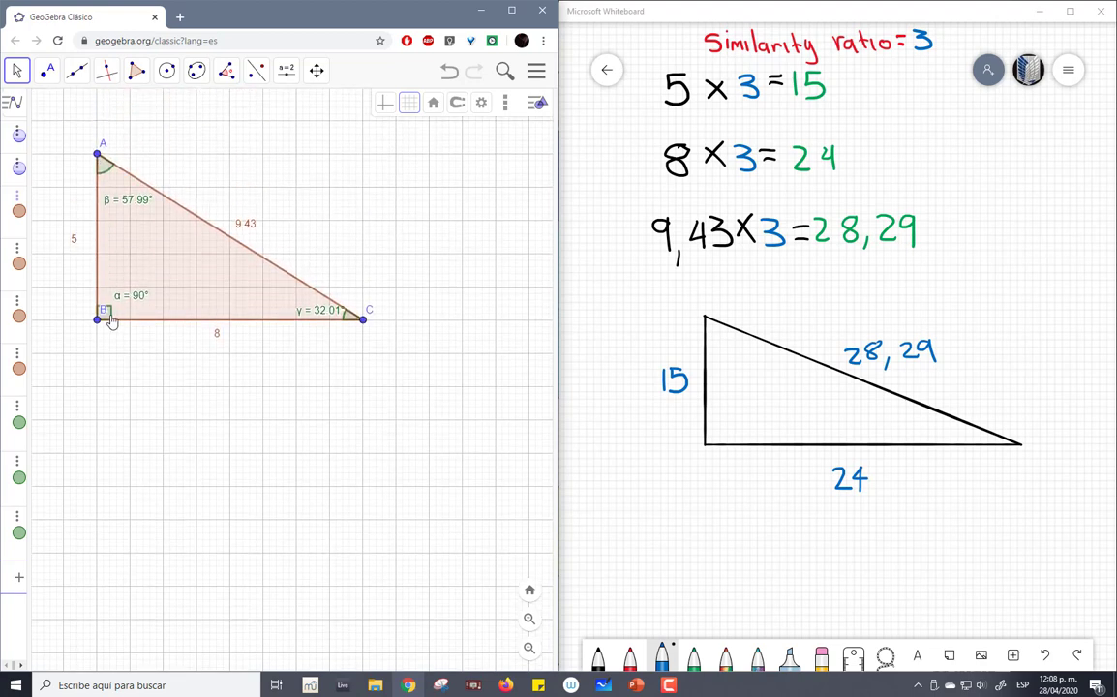
left_click_drag(117, 442, 126, 210)
left_click_drag(117, 359, 122, 223)
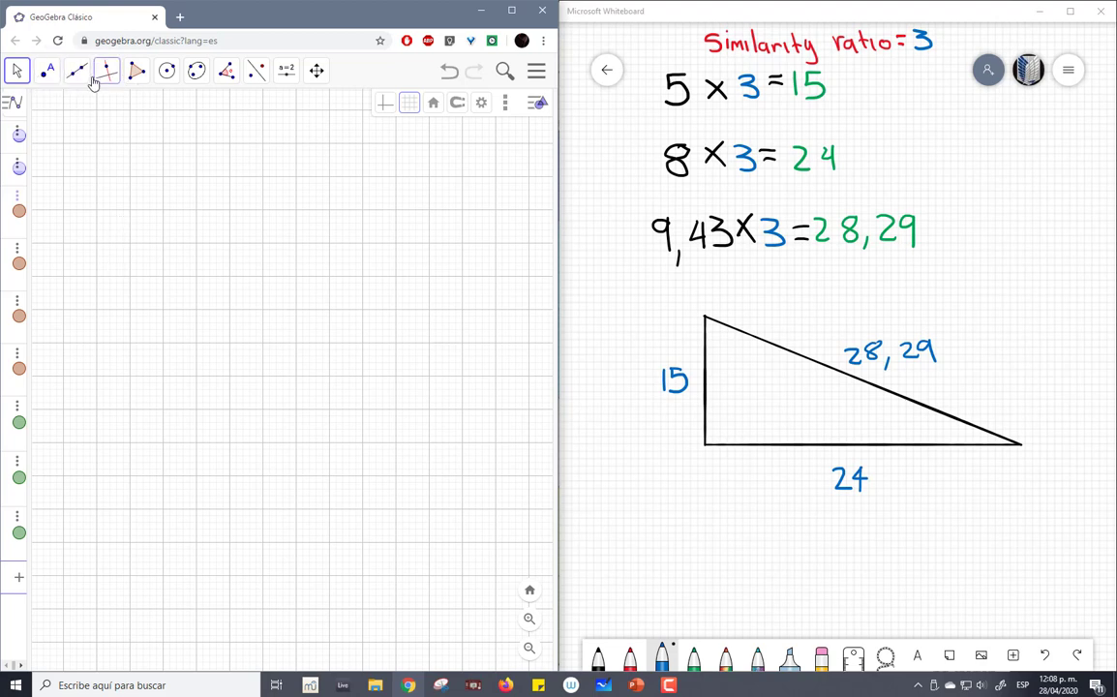
left_click(49, 78)
left_click(53, 99)
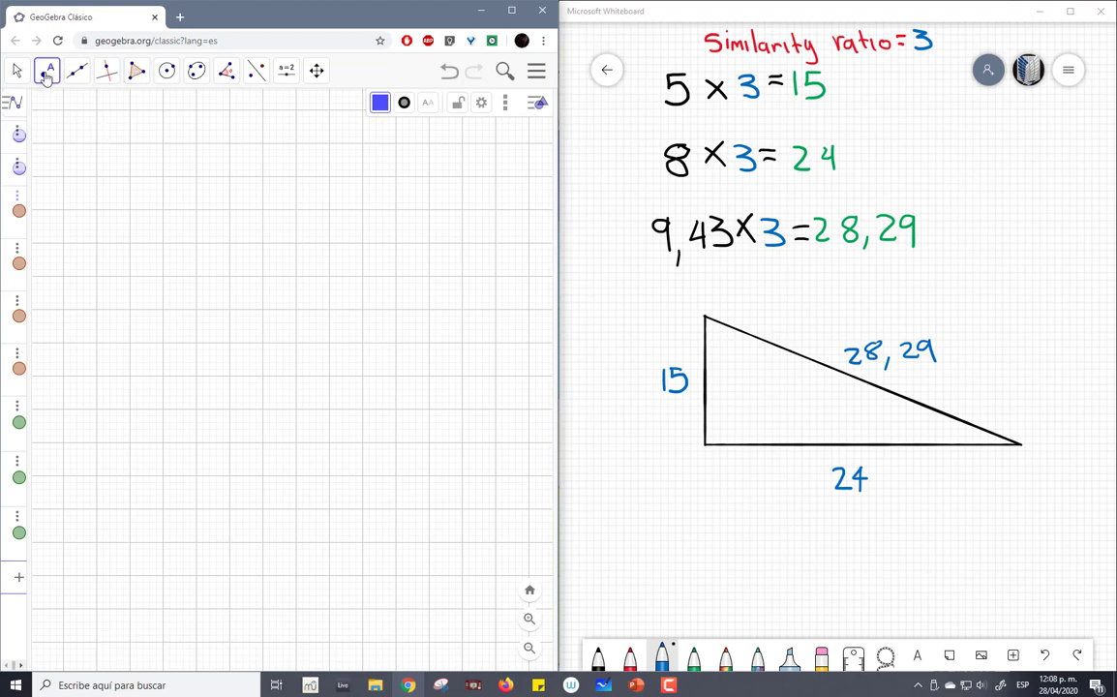
left_click(96, 142)
left_click(19, 74)
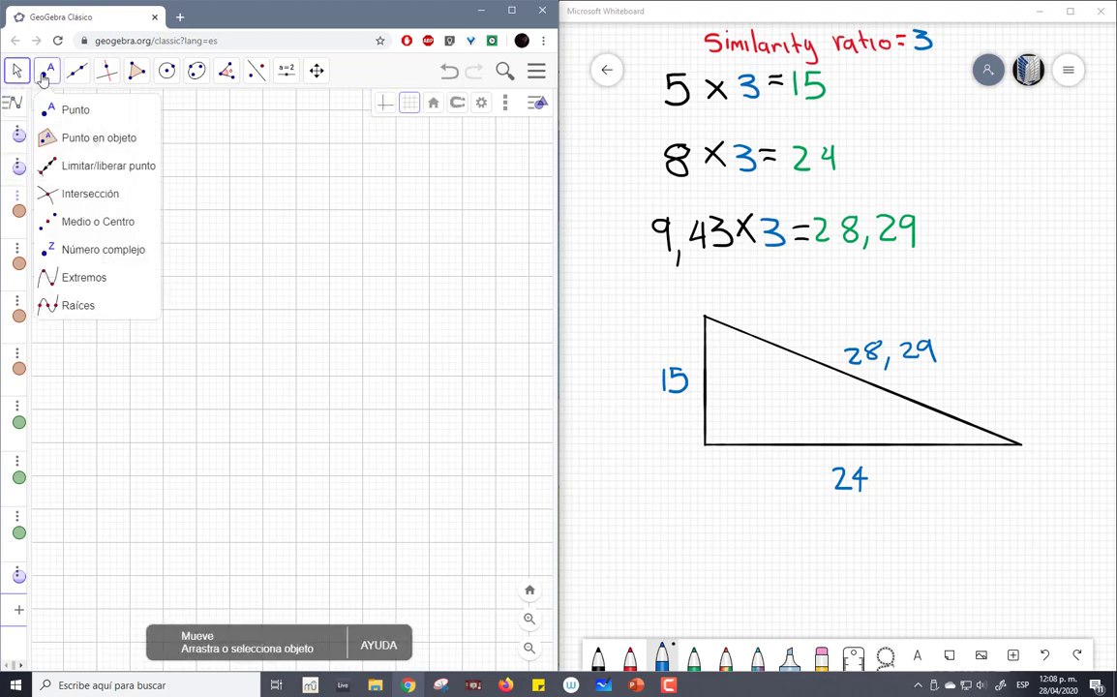
- Place another point at (7, -14), 15 units straight below point D
left_click(43, 79)
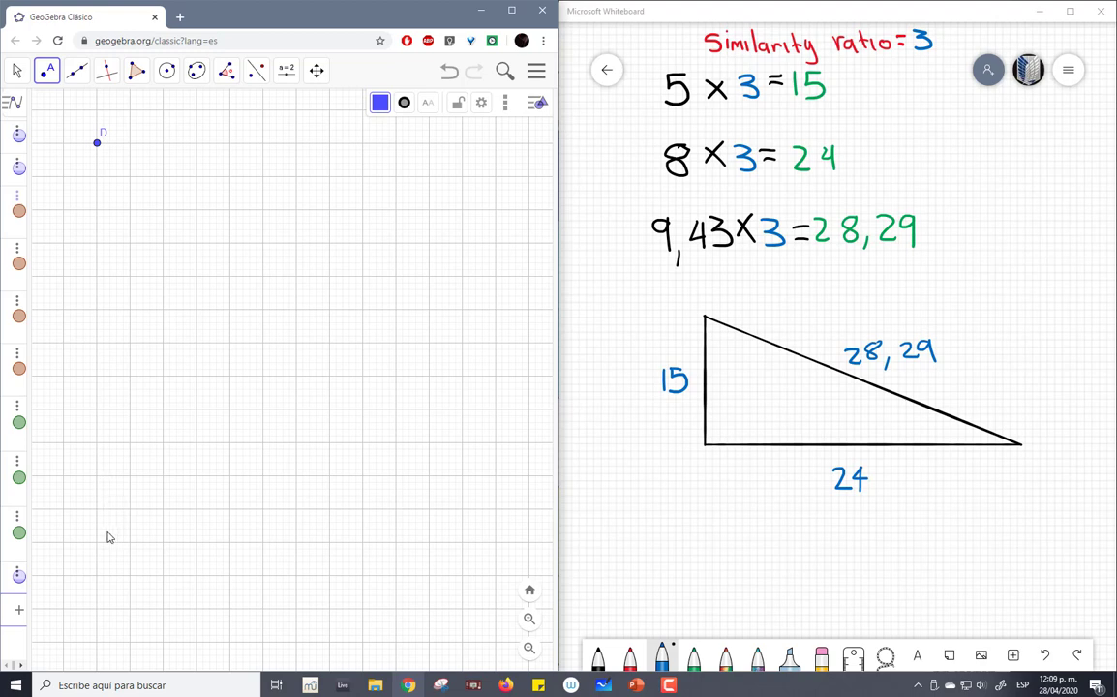
left_click(96, 641)
left_click(14, 70)
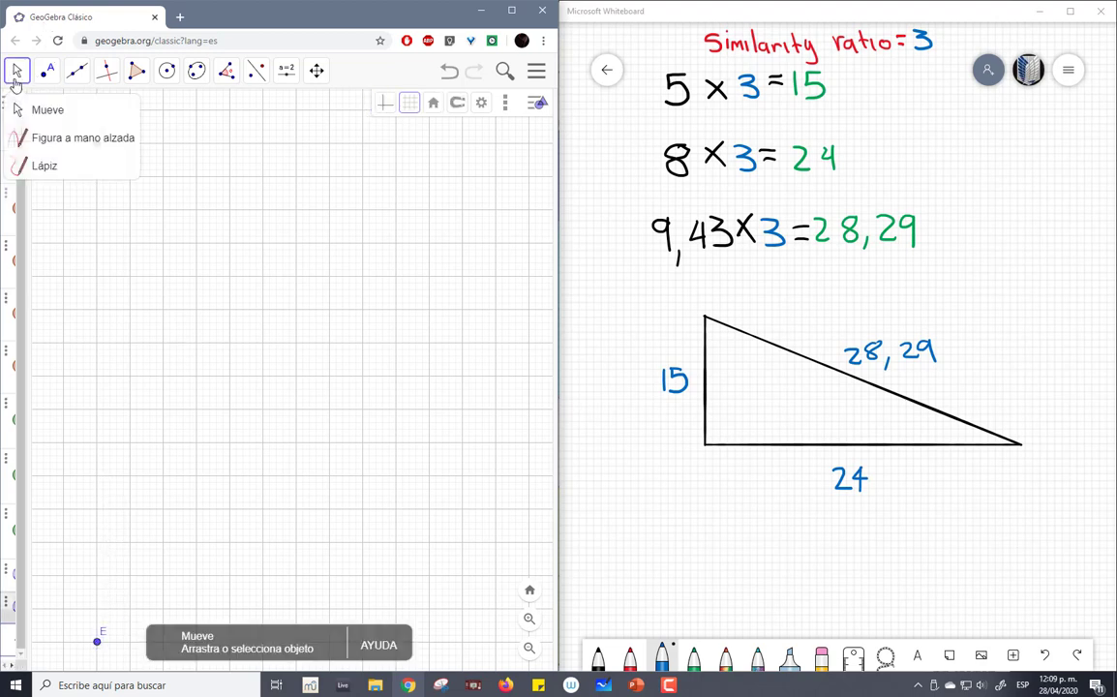
left_click_drag(249, 418, 222, 73)
left_click(226, 70)
left_click(232, 261)
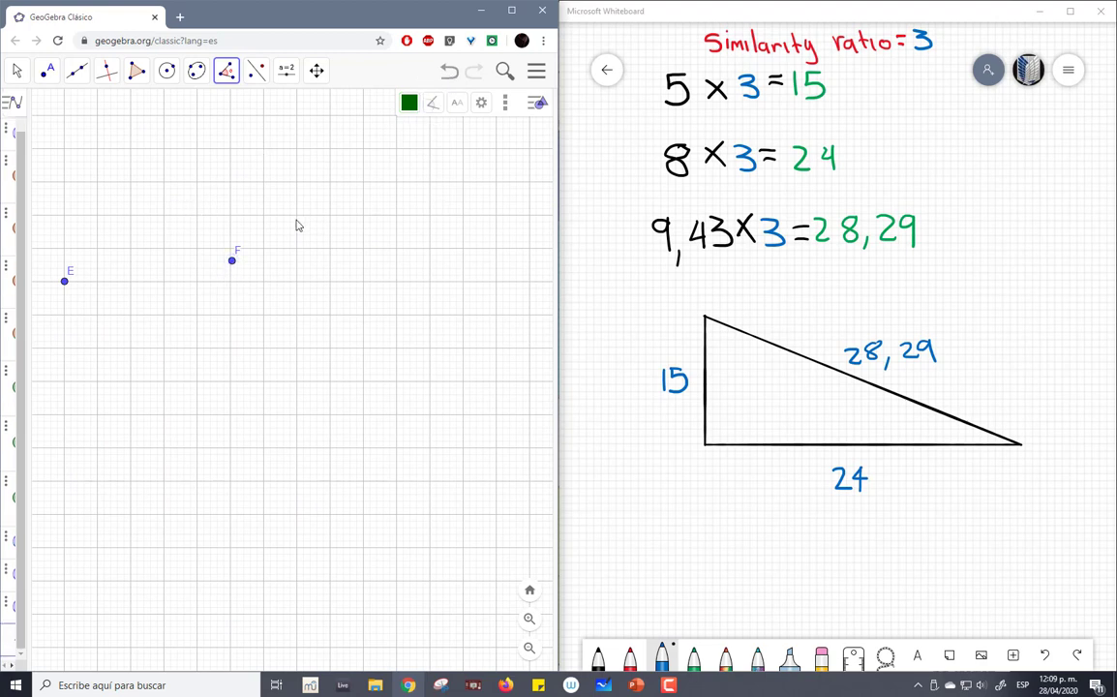
left_click(448, 73)
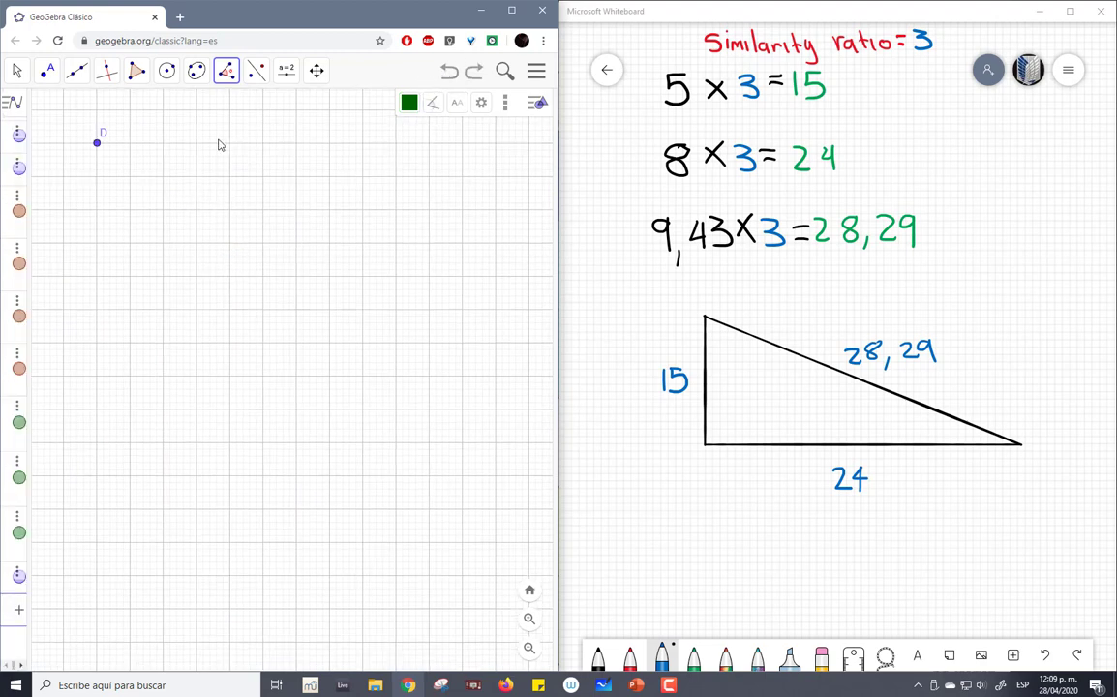
left_click(472, 74)
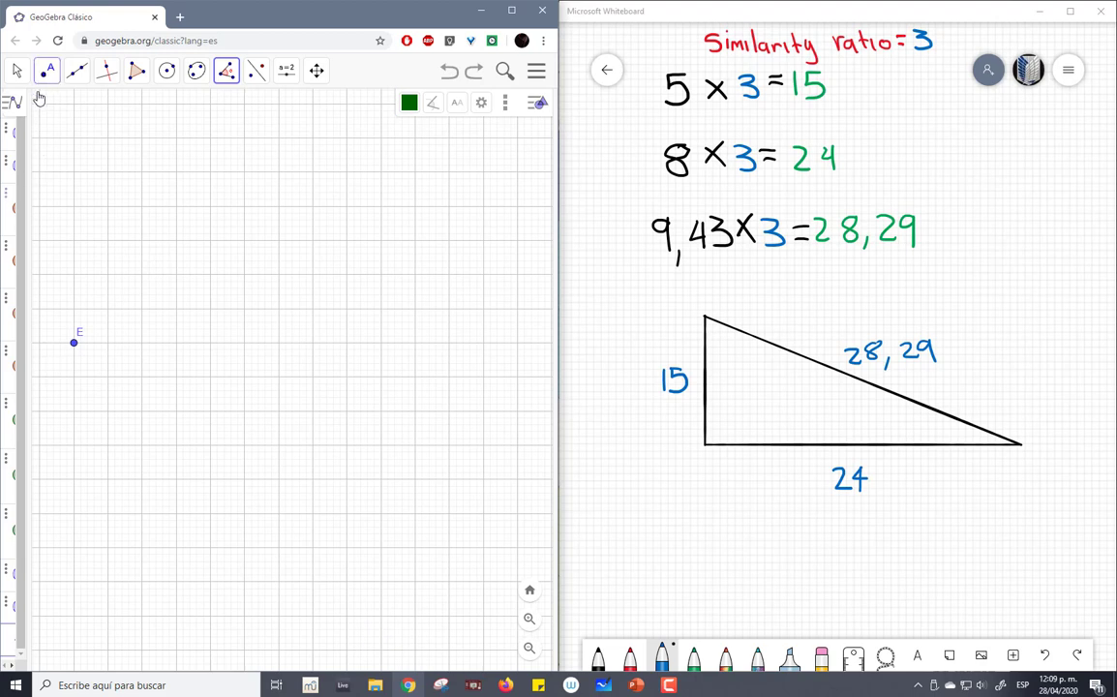
left_click(203, 287)
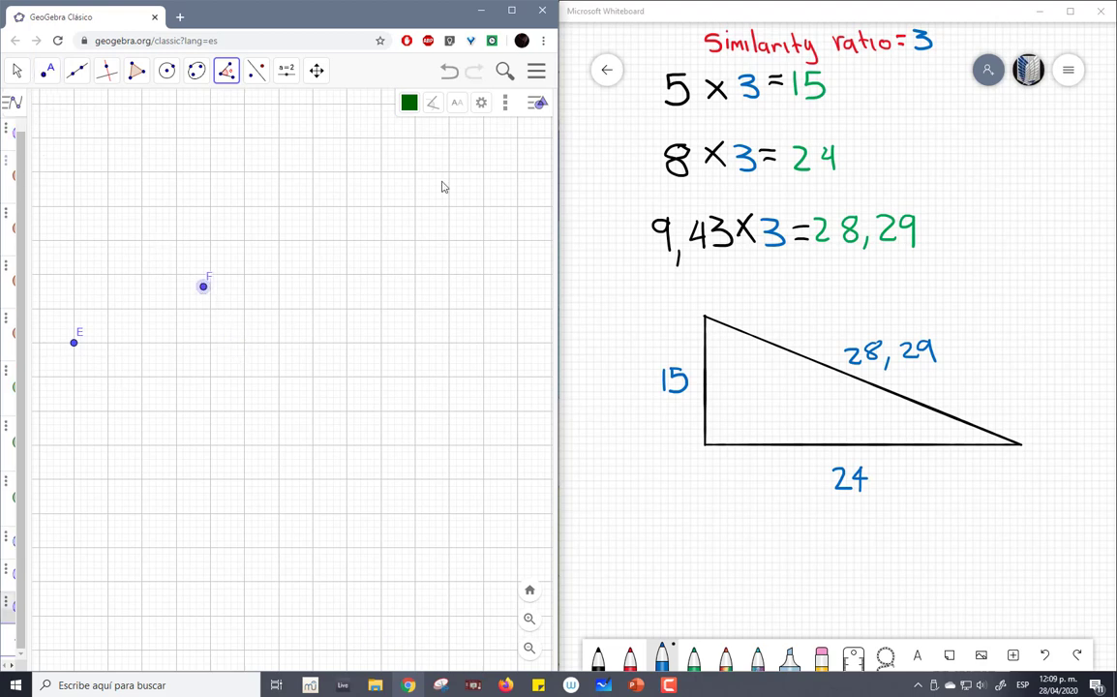
key("Escape")
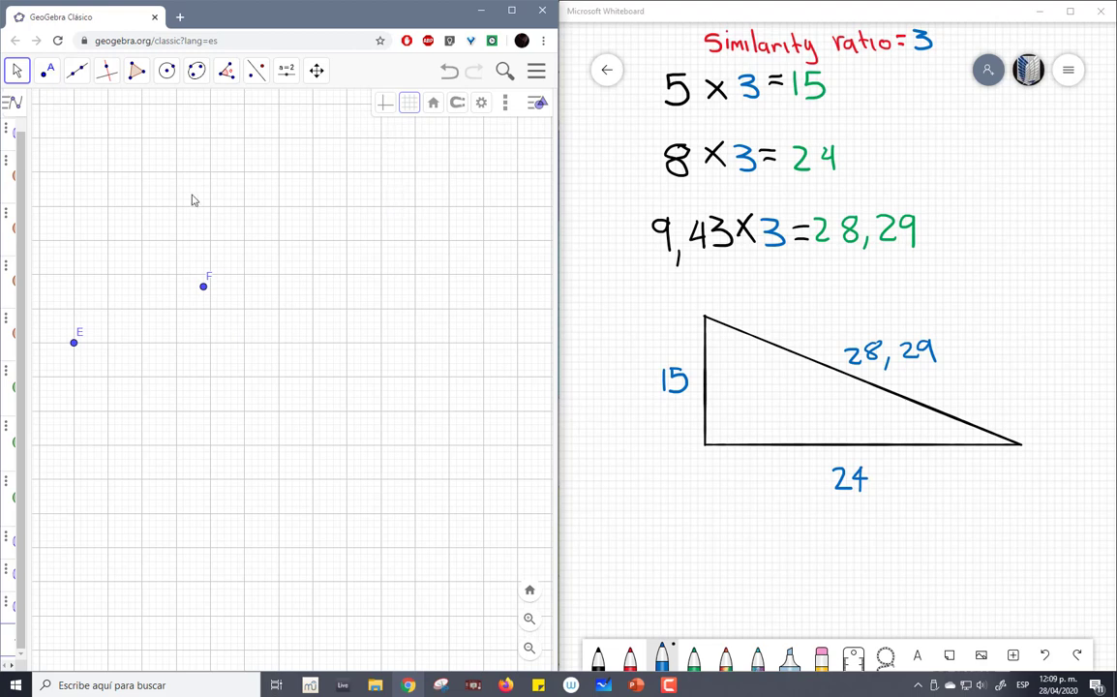
left_click(203, 289)
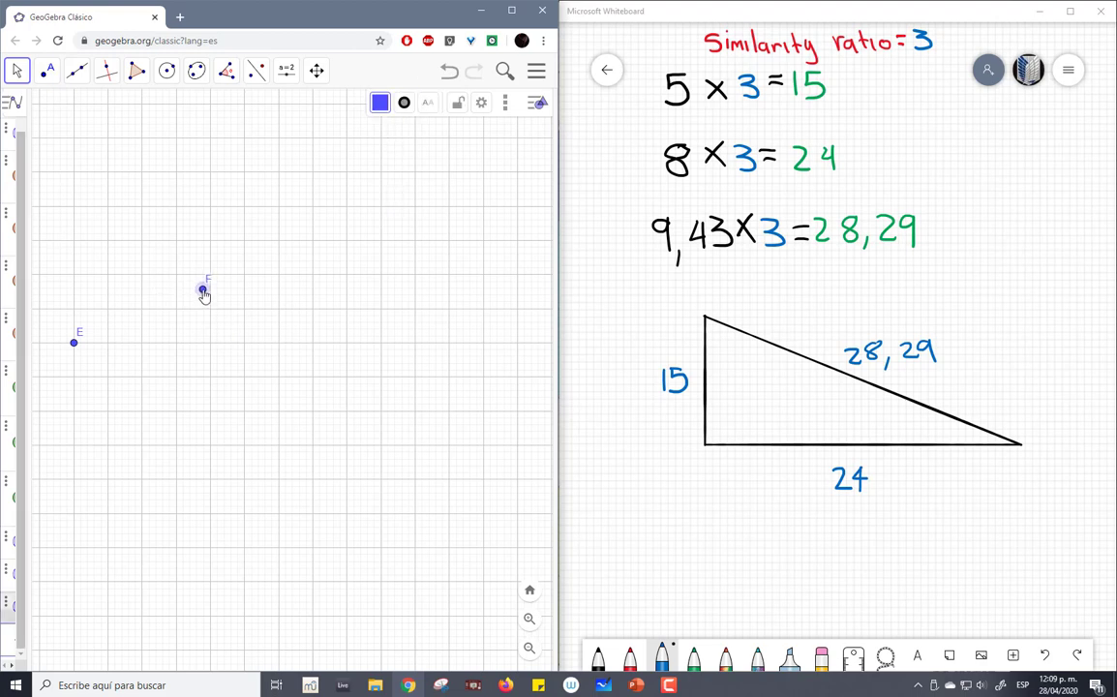
key("Delete")
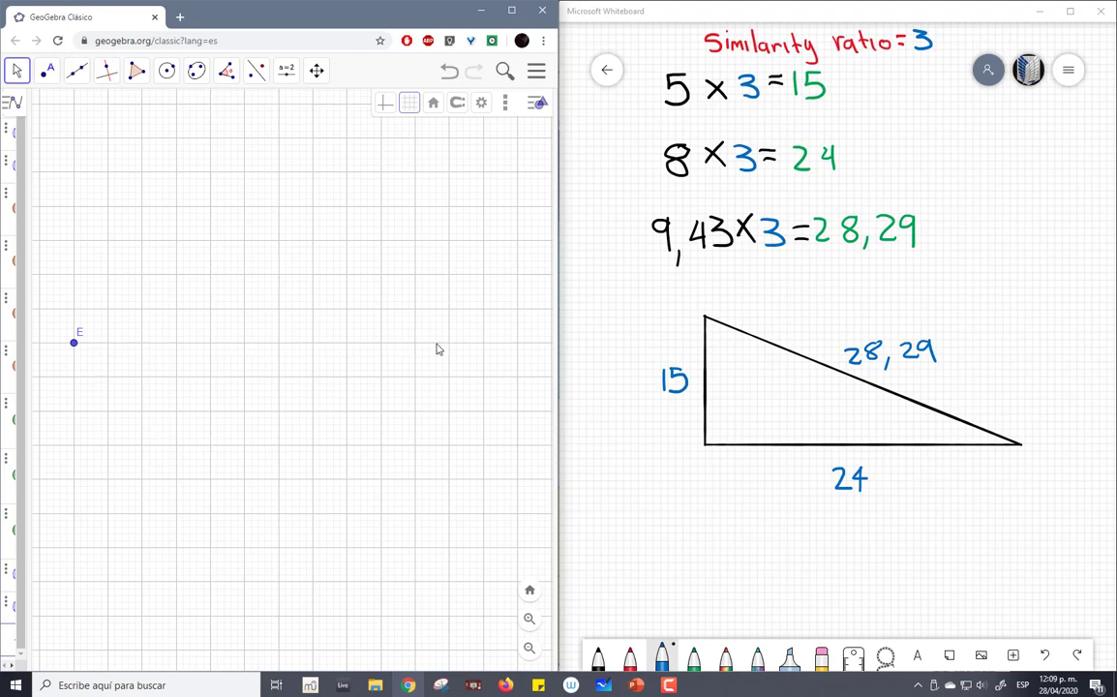
- Place a third point at (31, -14), 24 units horizontally to the right of point E
left_click_drag(539, 347, 78, 336)
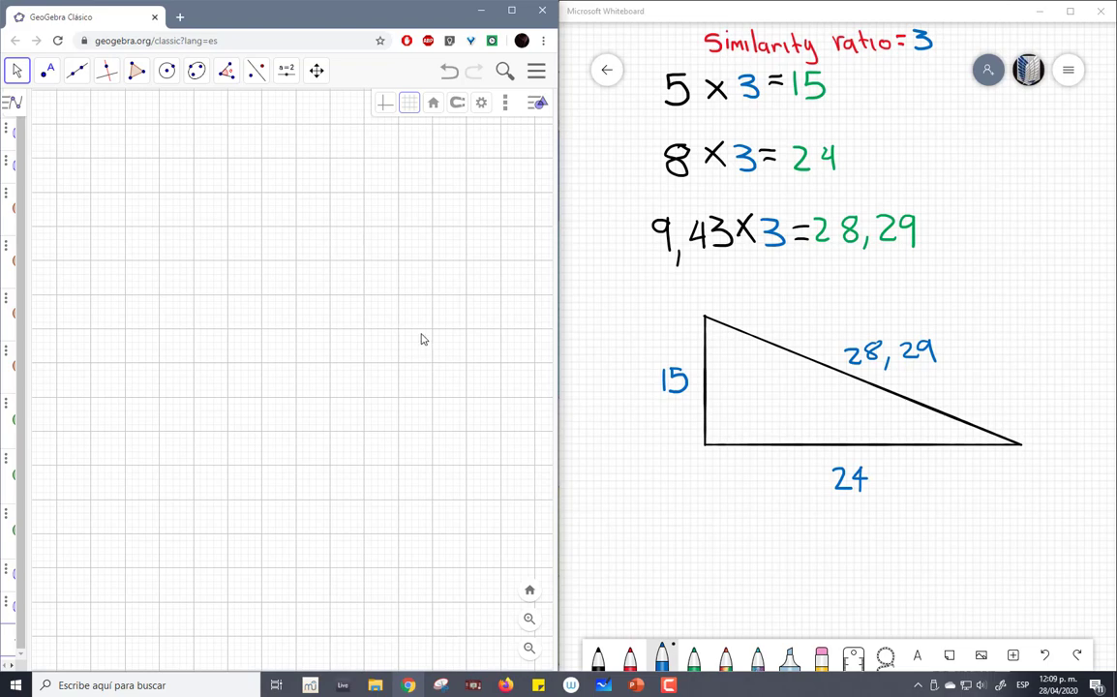
left_click_drag(421, 335, 54, 115)
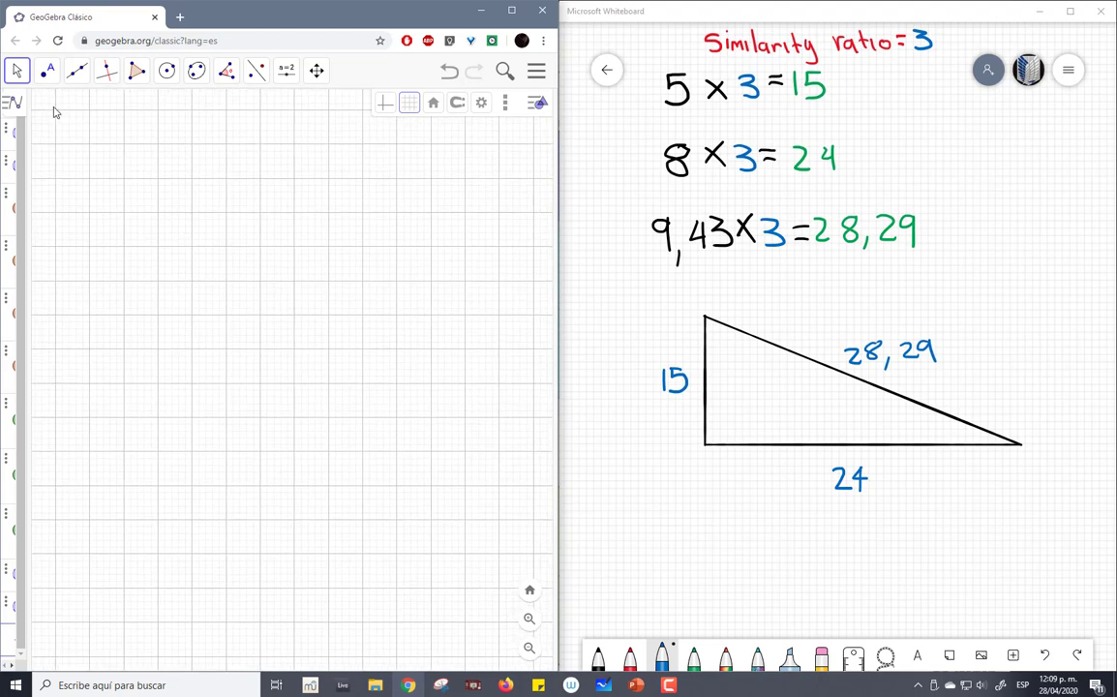
left_click(47, 70)
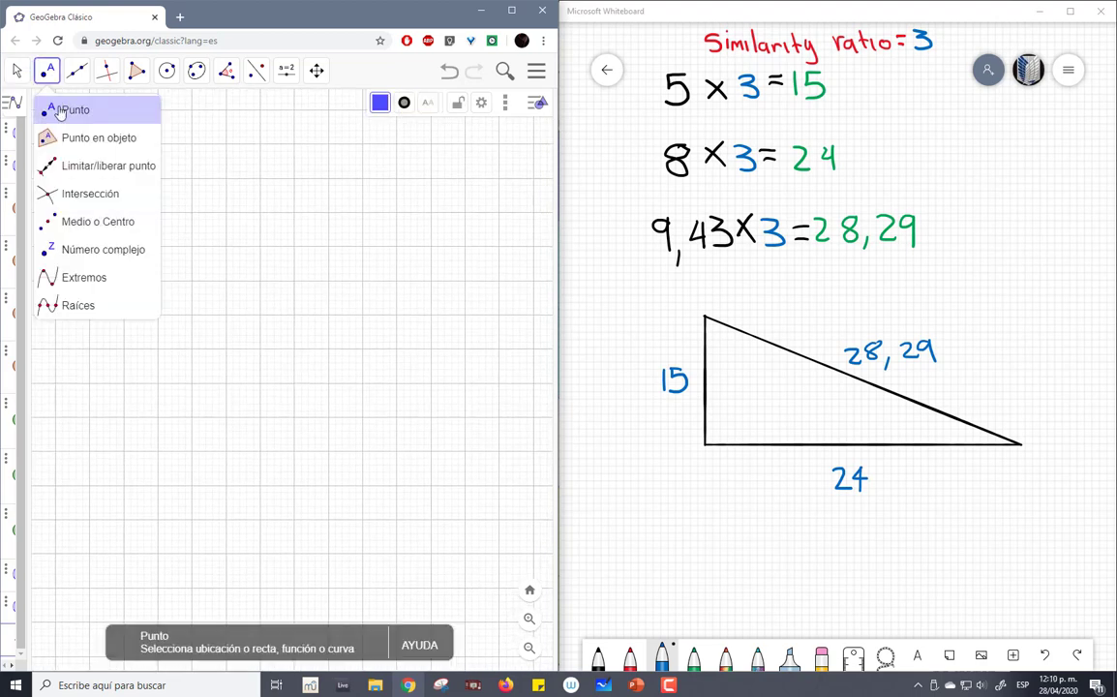
left_click(60, 113)
left_click(57, 109)
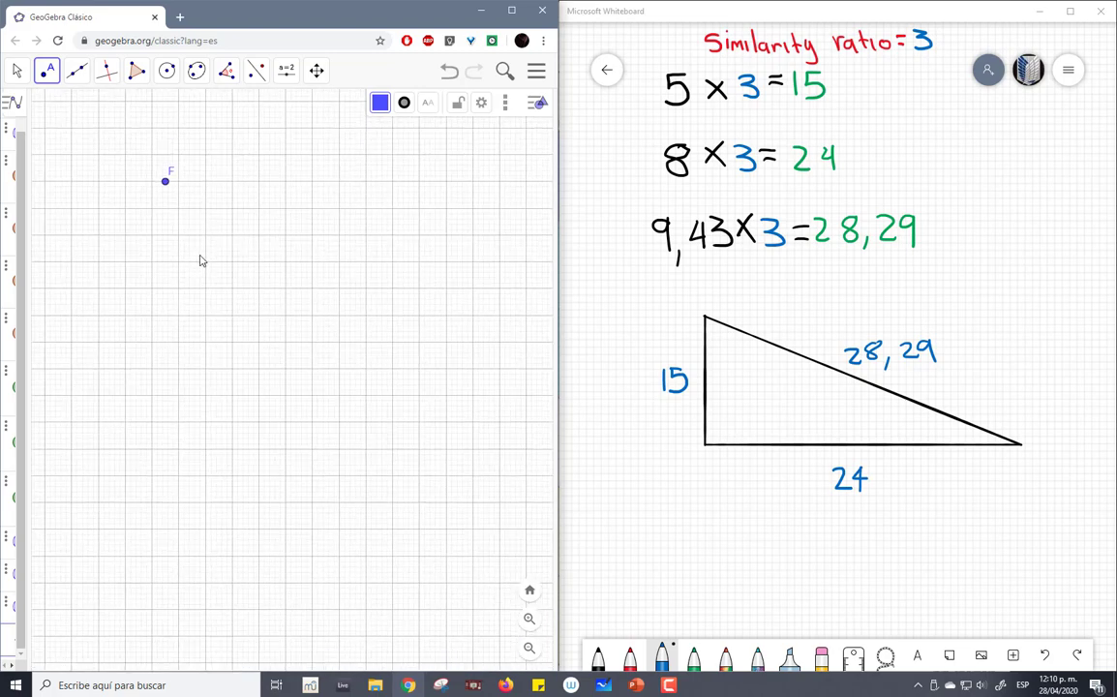
- Frame points D, E and F together in the graphics view to examine their layout
scroll(201, 260, "down", 12)
scroll(139, 267, "up", 3)
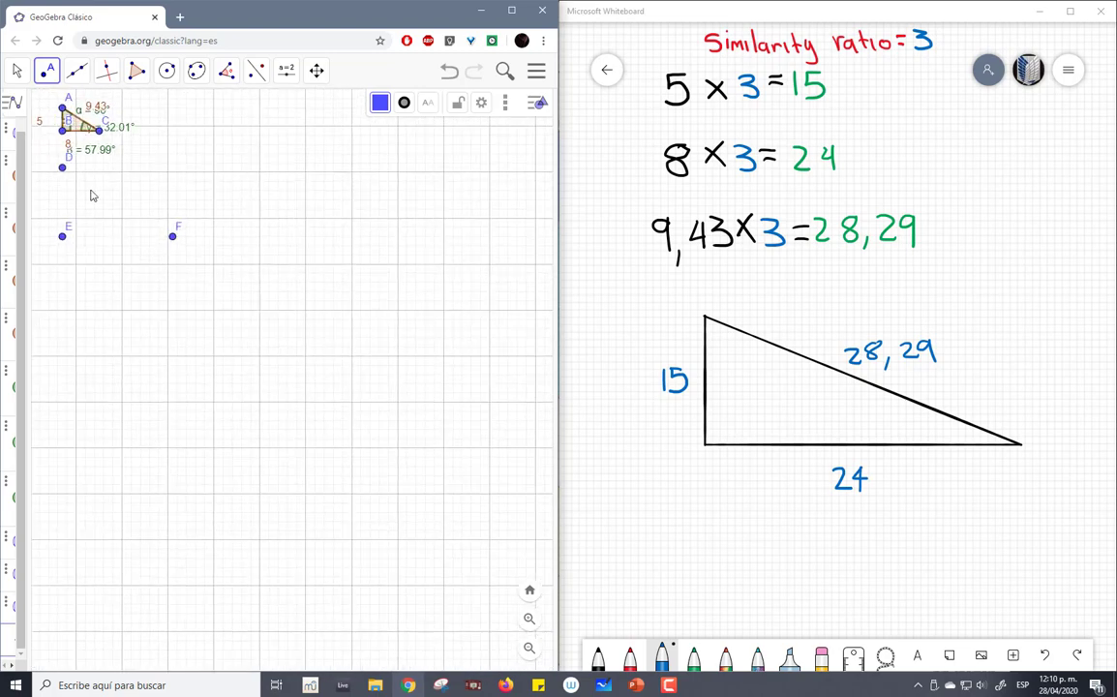
left_click(16, 71)
left_click(38, 108)
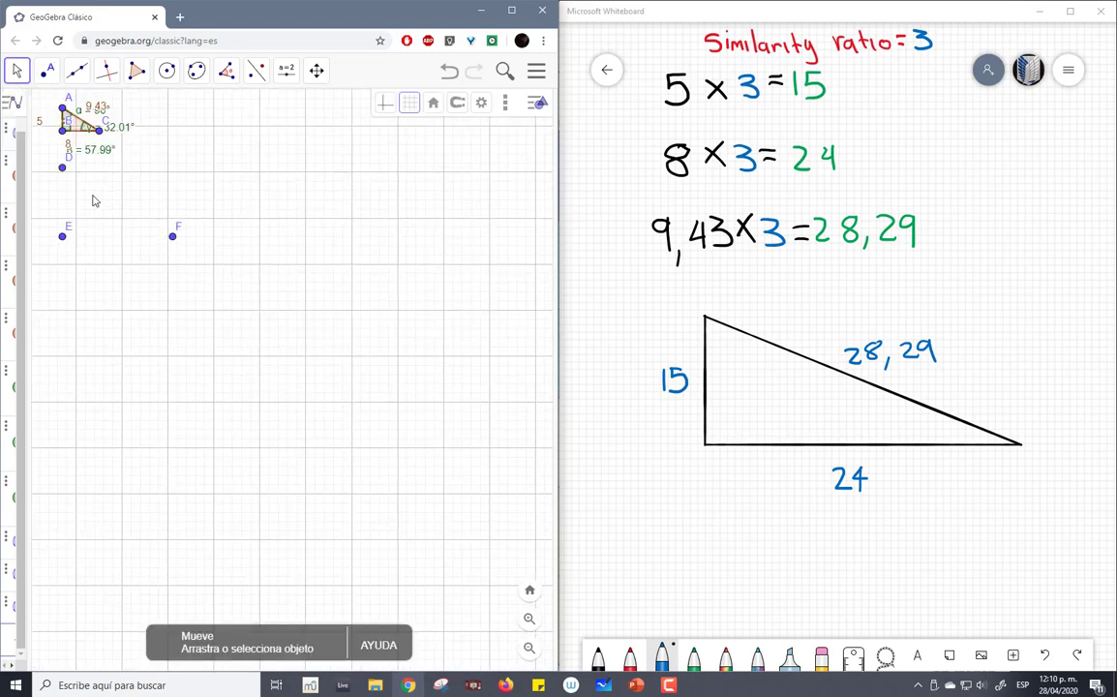
left_click_drag(100, 209, 261, 253)
scroll(261, 290, "up", 12)
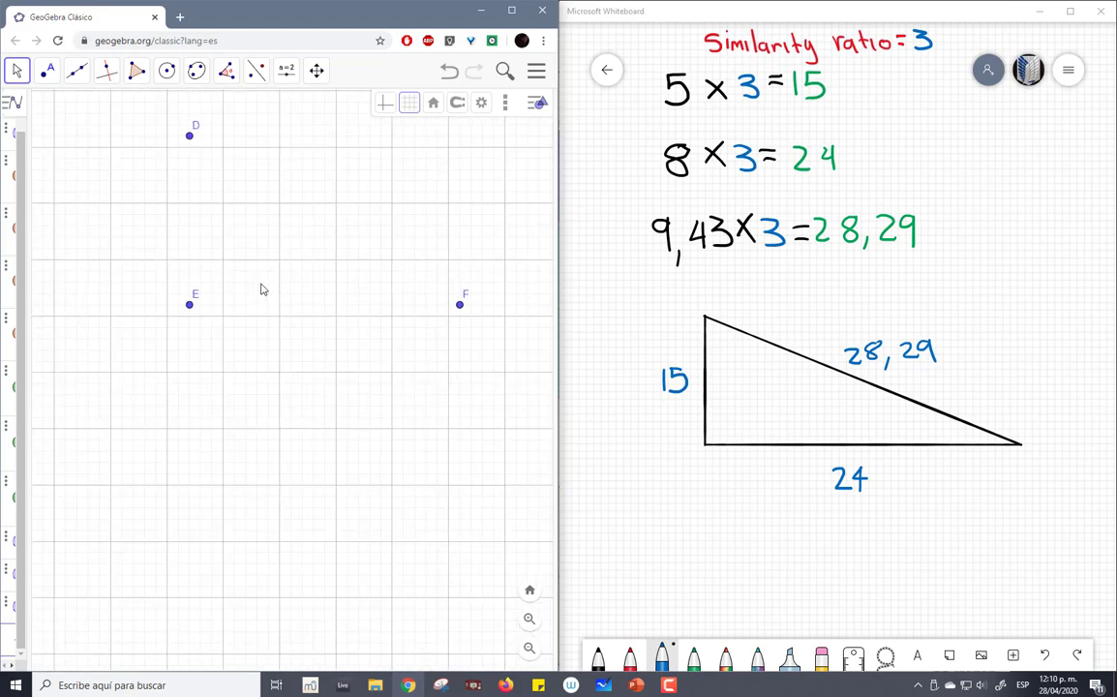
scroll(261, 289, "down", 2)
scroll(261, 289, "up", 1)
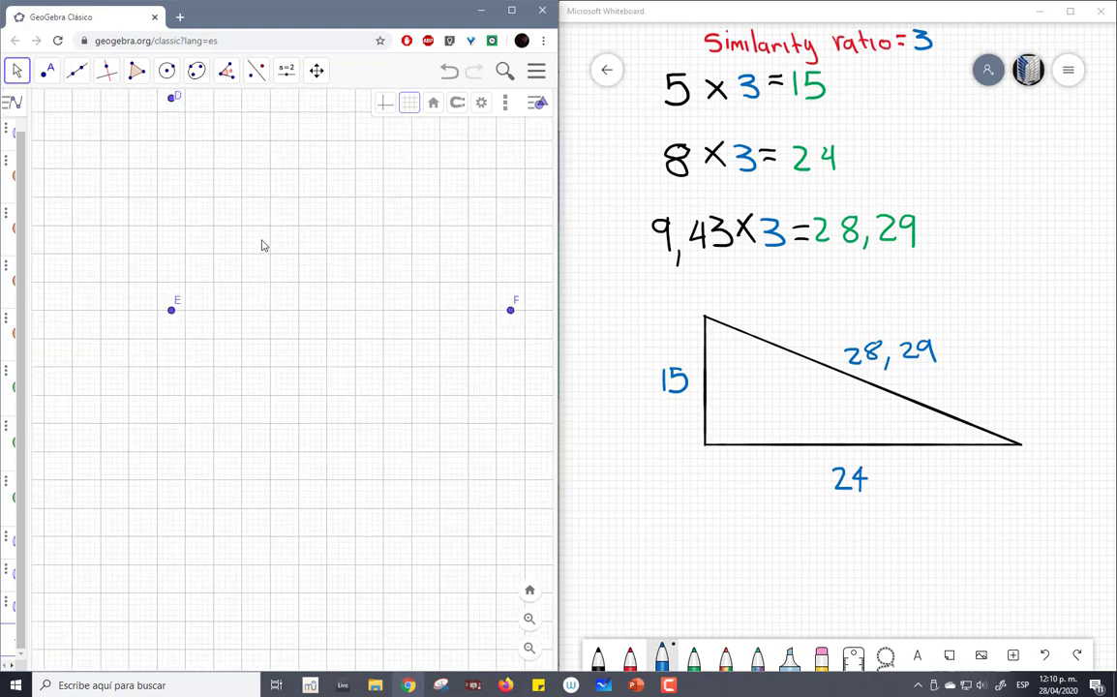
scroll(262, 244, "down", 6)
scroll(261, 242, "up", 6)
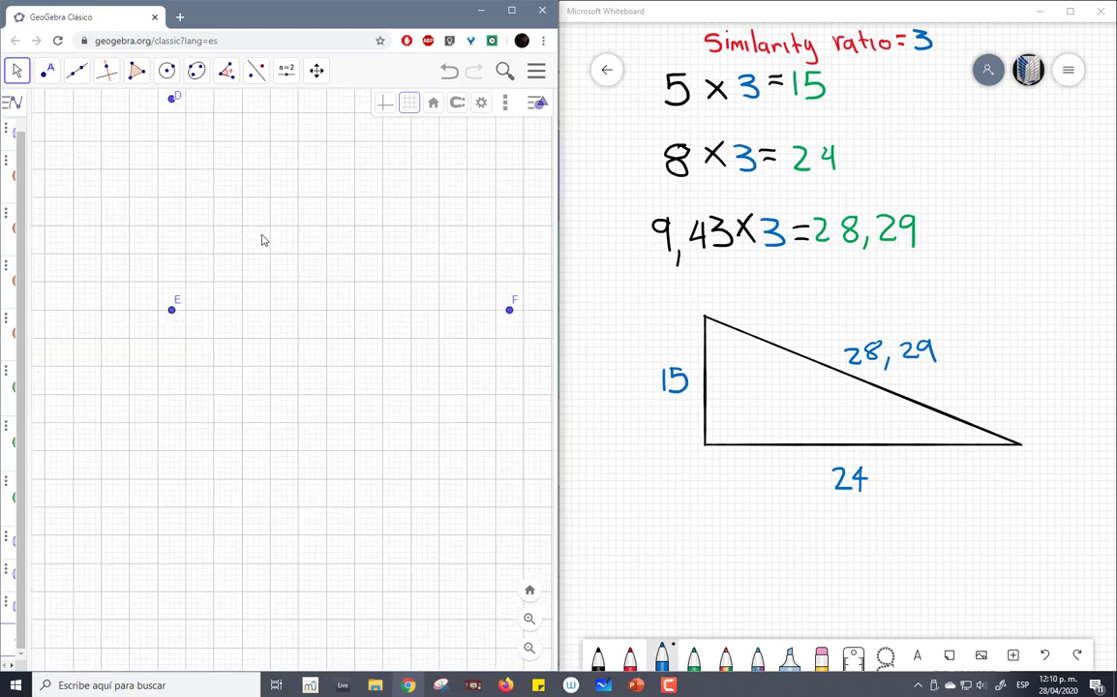
scroll(256, 239, "up", 2)
scroll(250, 237, "down", 5)
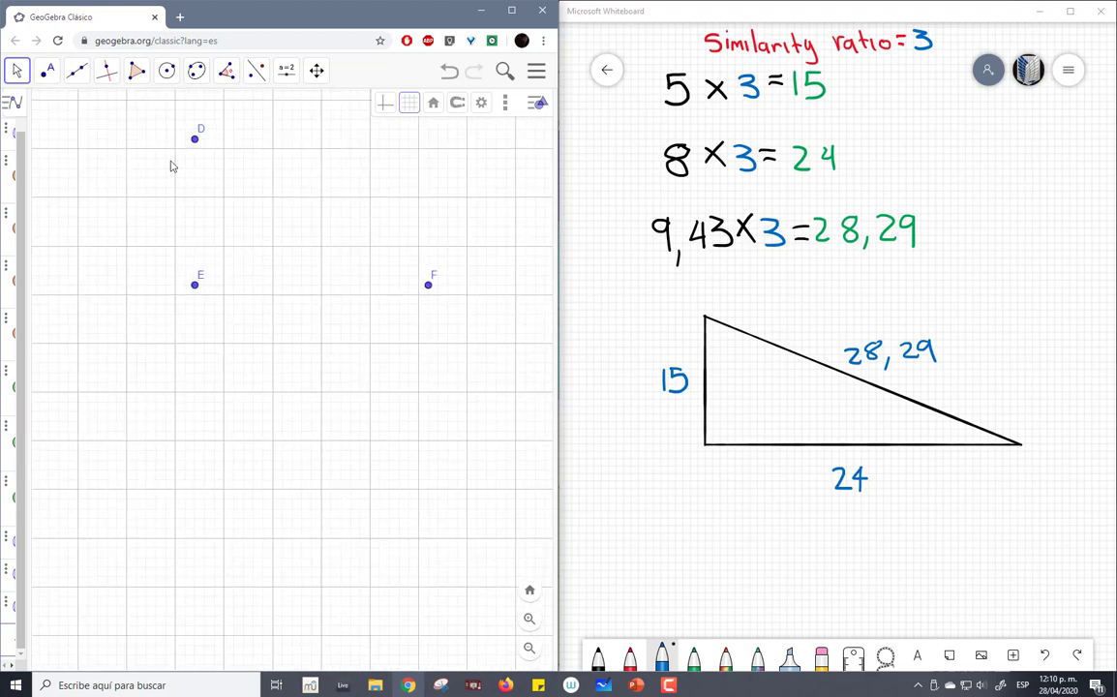
- Draw a triangle with the Polygon tool through points D, E and F
left_click(137, 70)
left_click(136, 108)
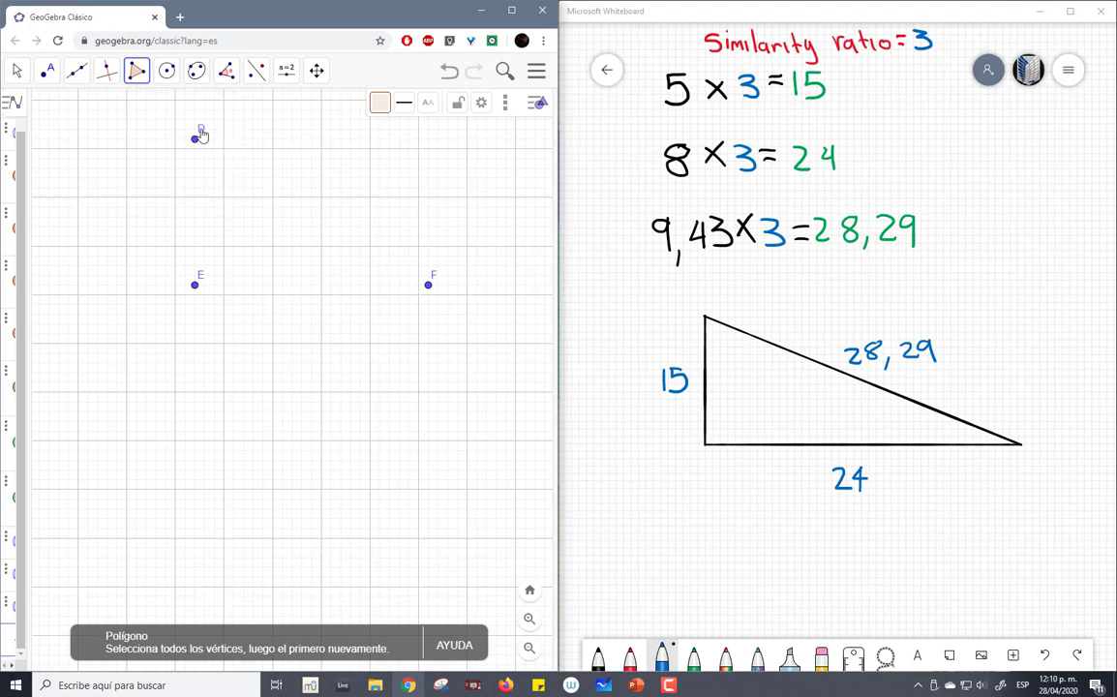
left_click(195, 140)
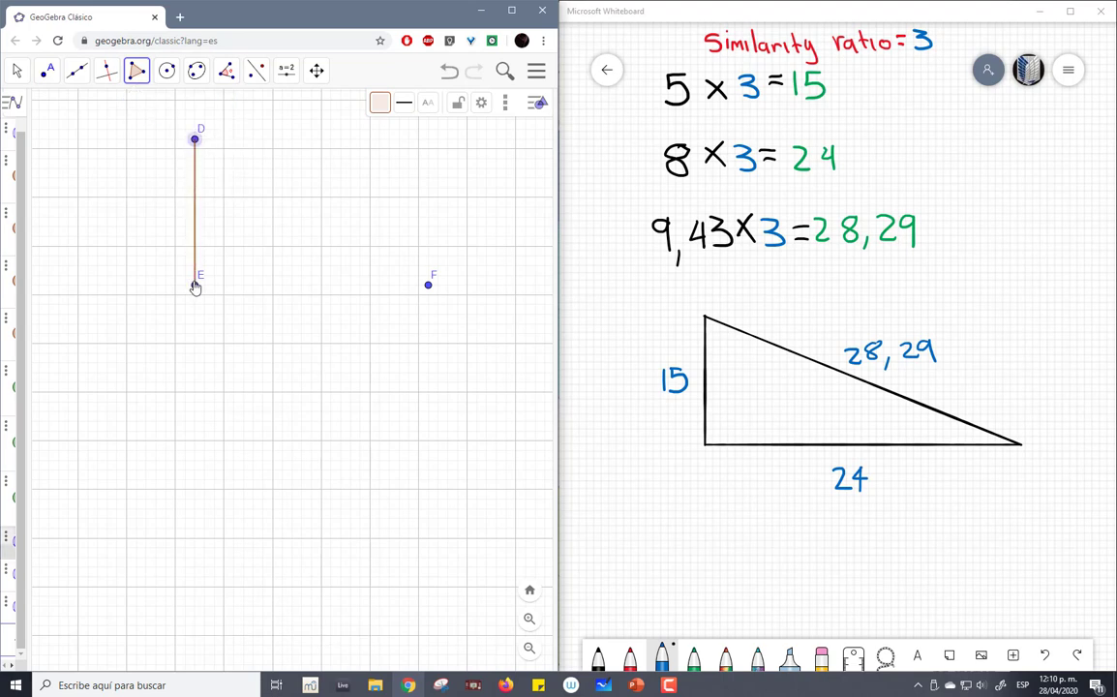
left_click(194, 283)
left_click(431, 291)
left_click(195, 141)
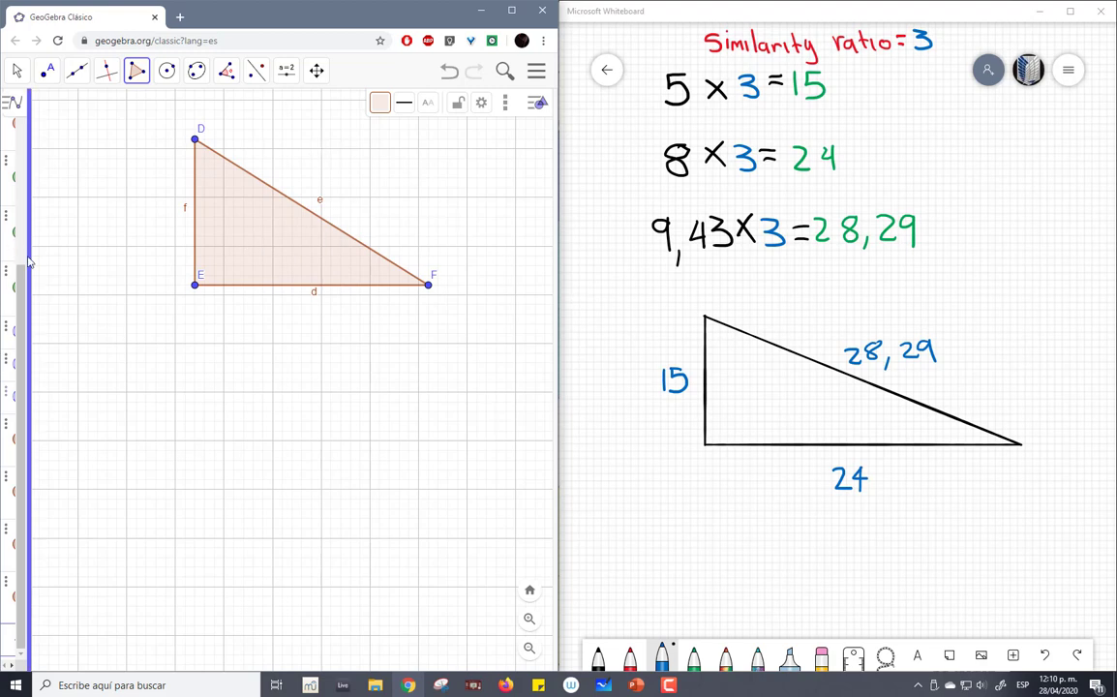
- Maximize the window with a wider object list and set side DE's label to show only its value (Valor)
left_click_drag(30, 262, 178, 270)
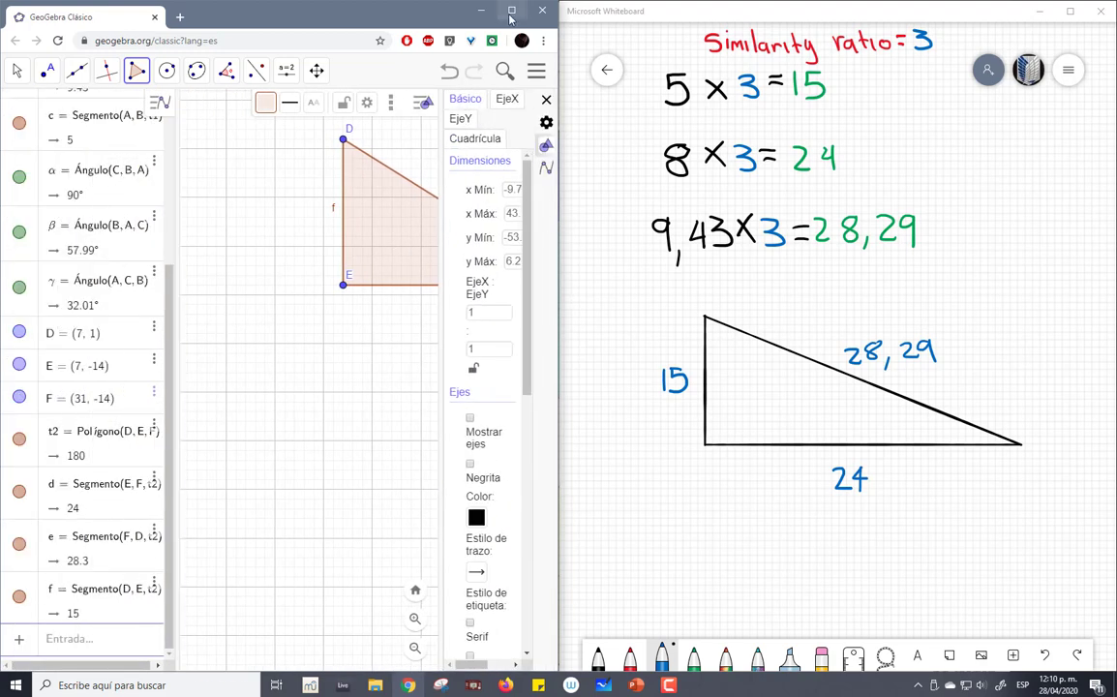
double_click(455, 9)
left_click_drag(440, 204, 772, 204)
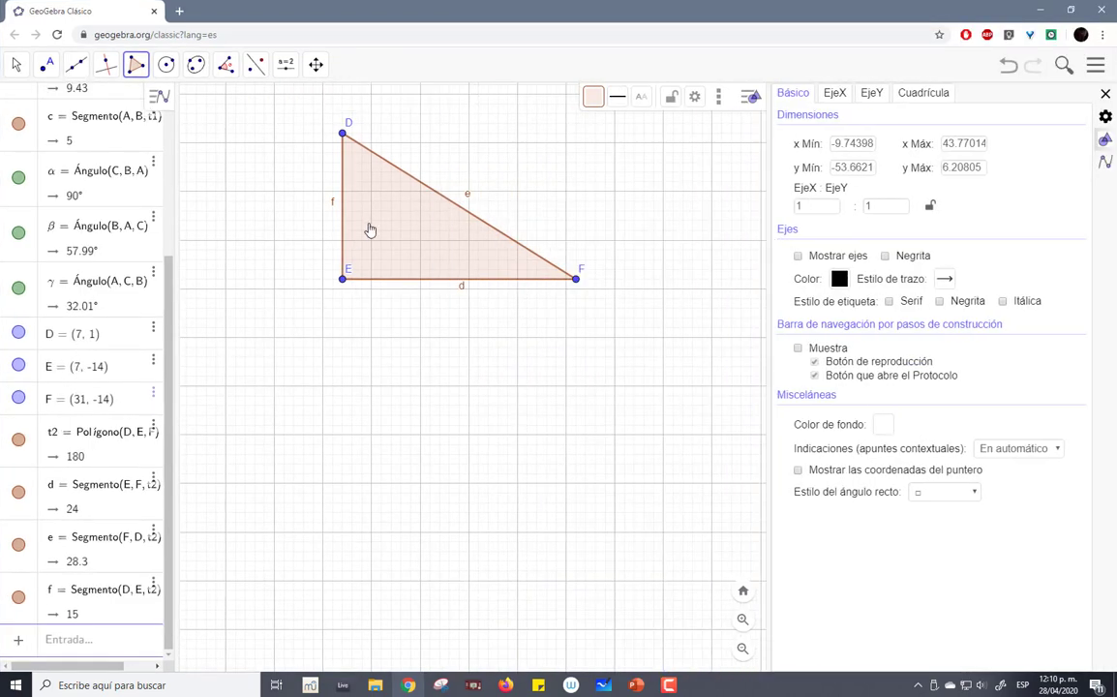
left_click(79, 596)
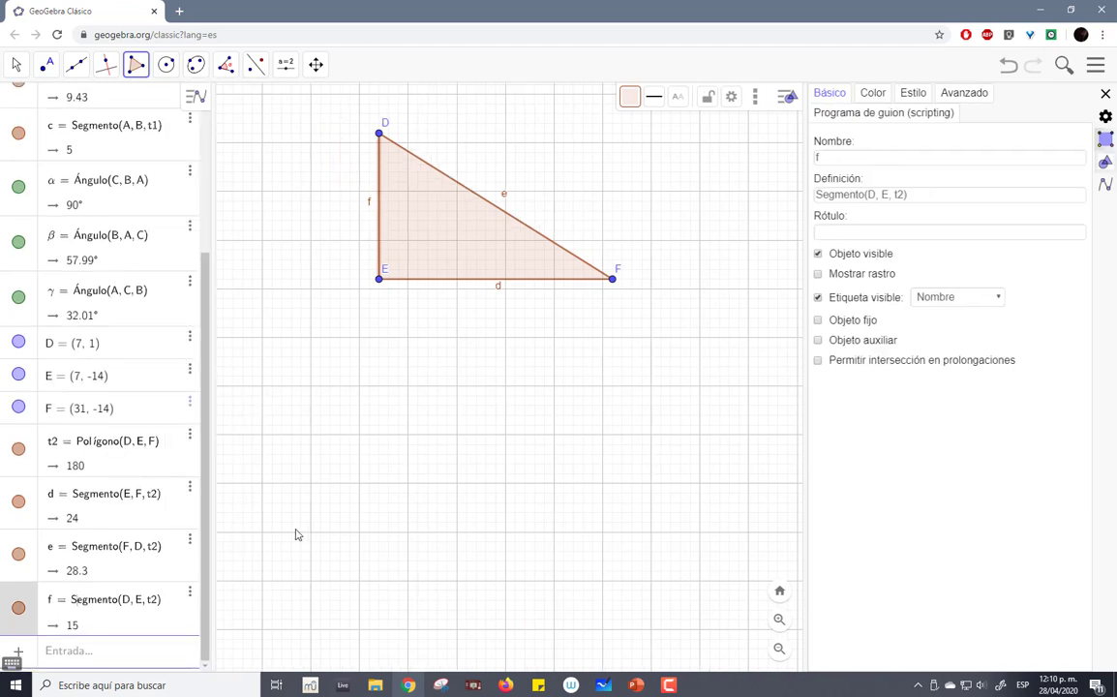
left_click(959, 298)
left_click(933, 342)
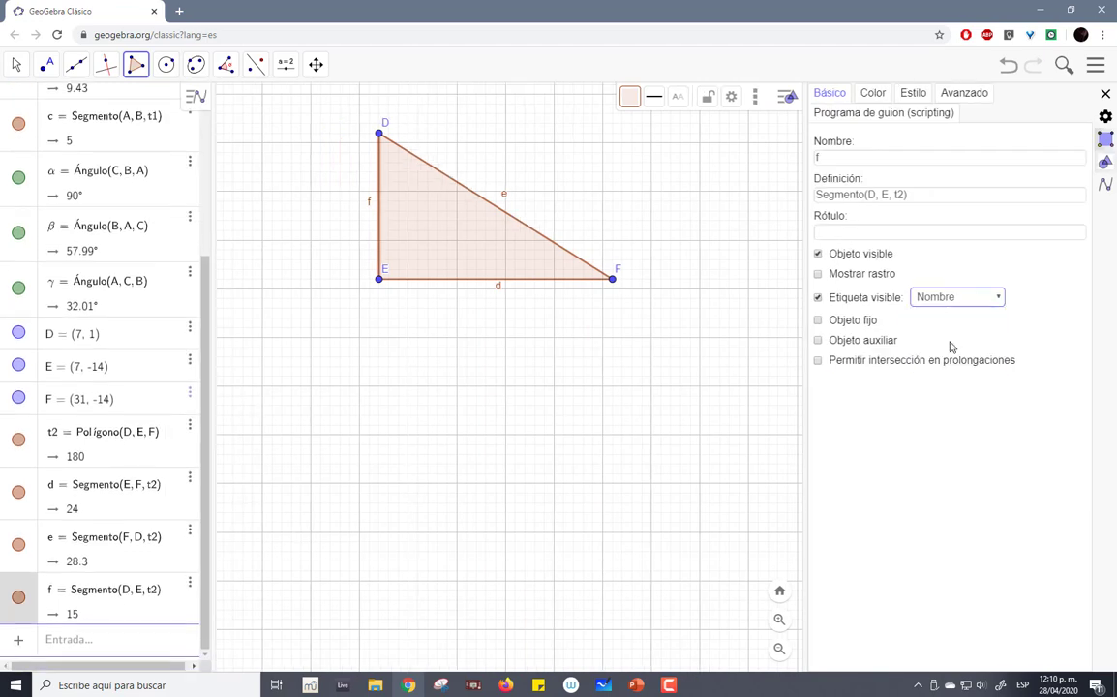
- Set side EF's label to show only its value (Valor)
left_click(83, 485)
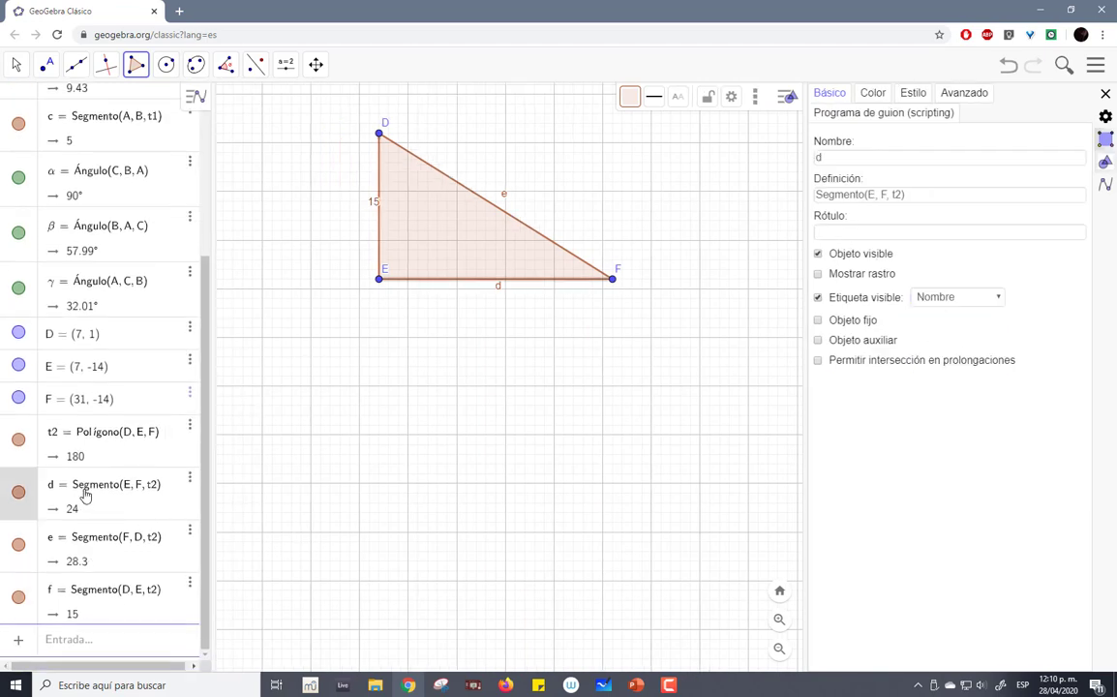
left_click(944, 300)
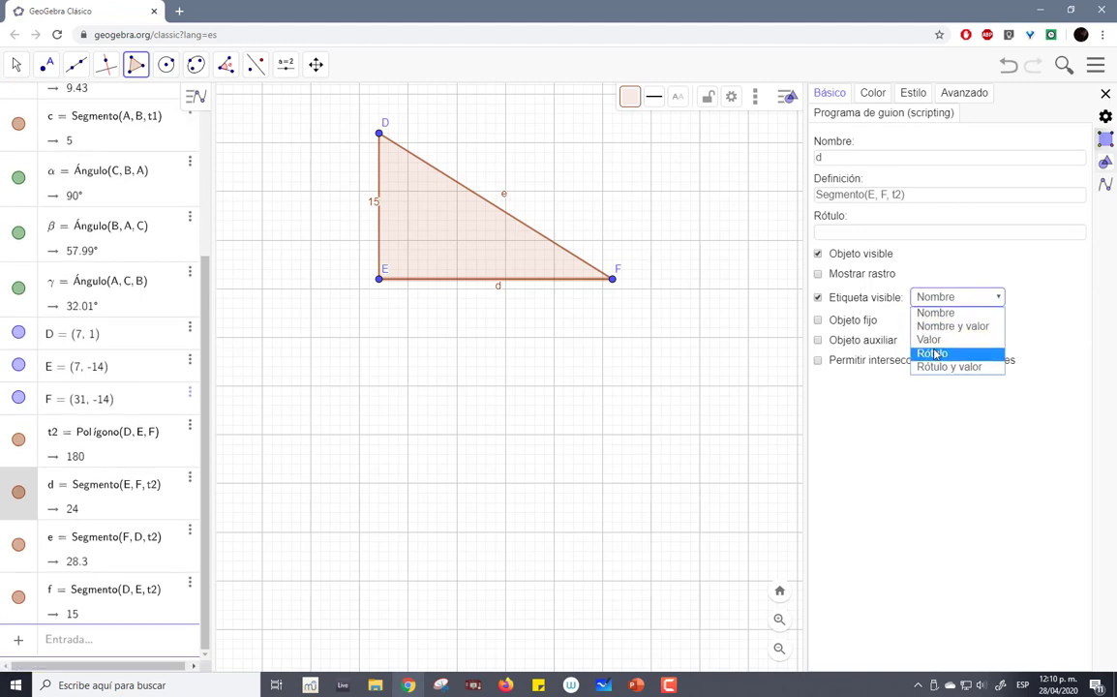
left_click(932, 353)
left_click(948, 295)
left_click(952, 326)
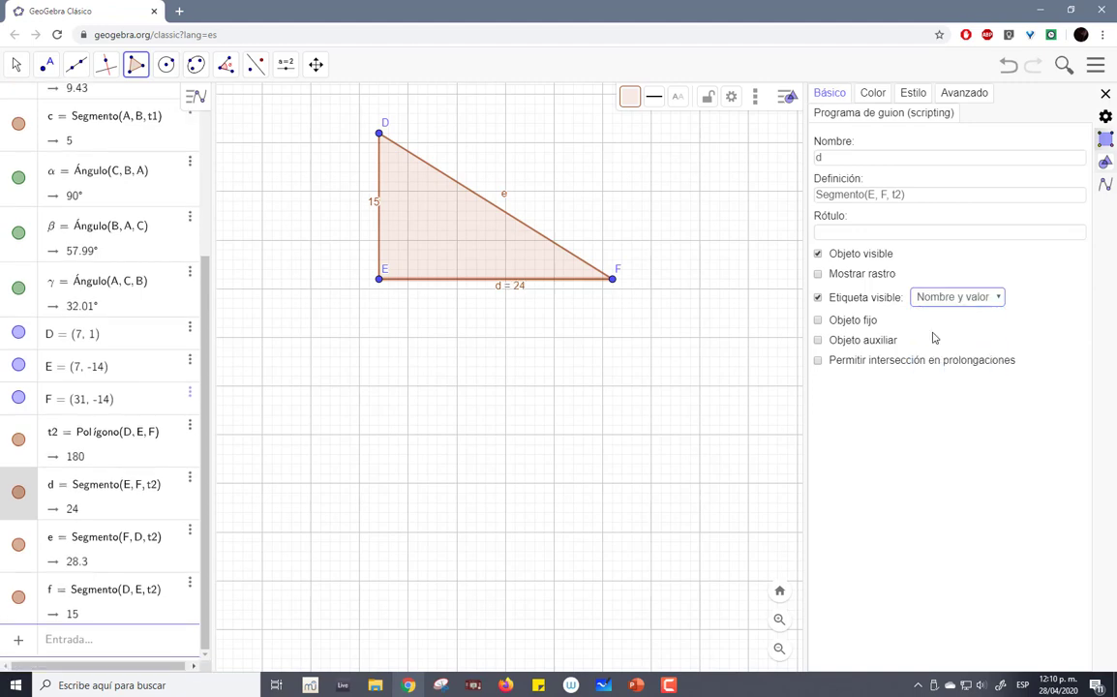
left_click(953, 297)
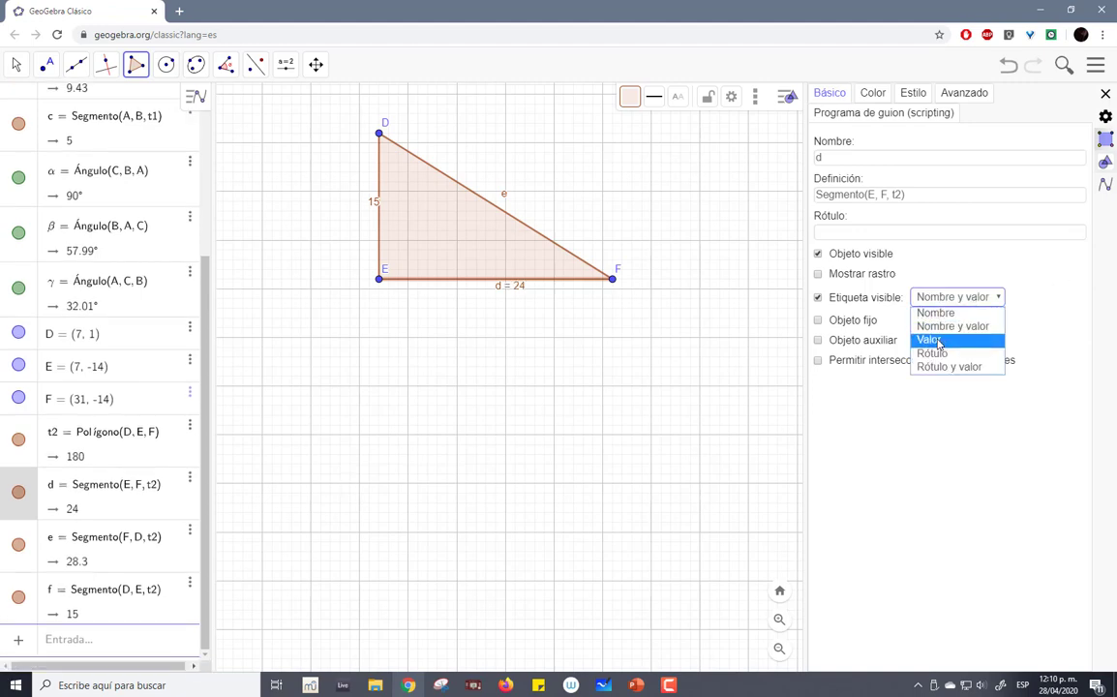
left_click(929, 339)
- Set side FD's label to show only its value (Valor)
left_click(83, 530)
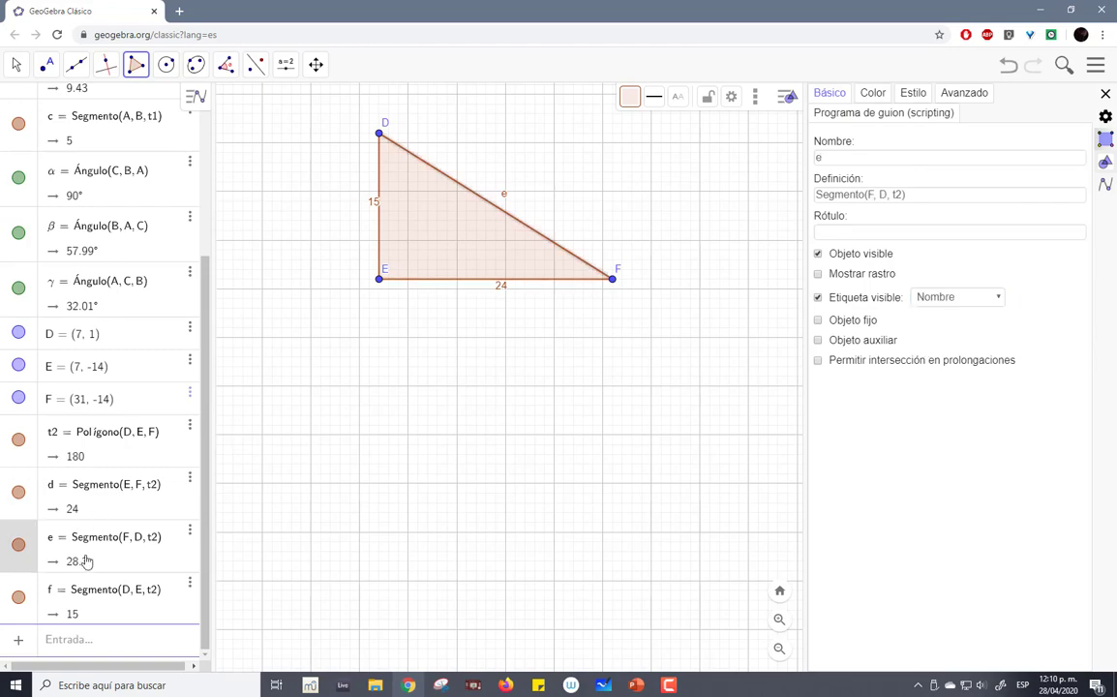
left_click(950, 300)
left_click(951, 340)
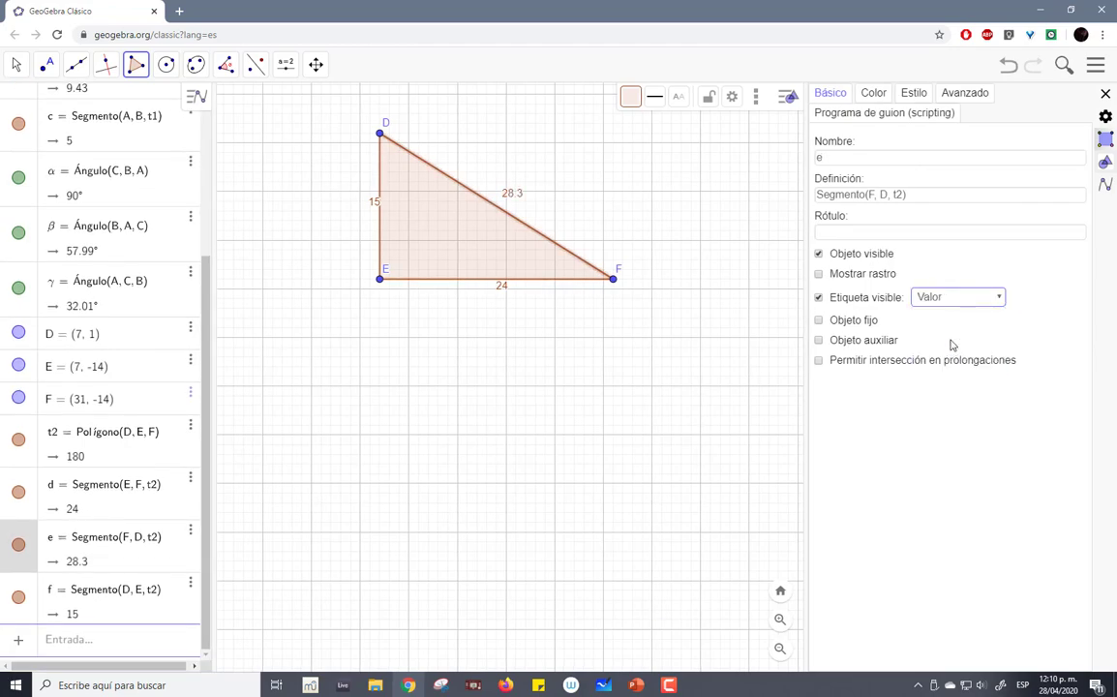
- Dock GeoGebra beside the whiteboard showing just both triangles, and circle the decimals 29 in the whiteboard triangle's hypotenuse length
left_click_drag(803, 21, 2, 193)
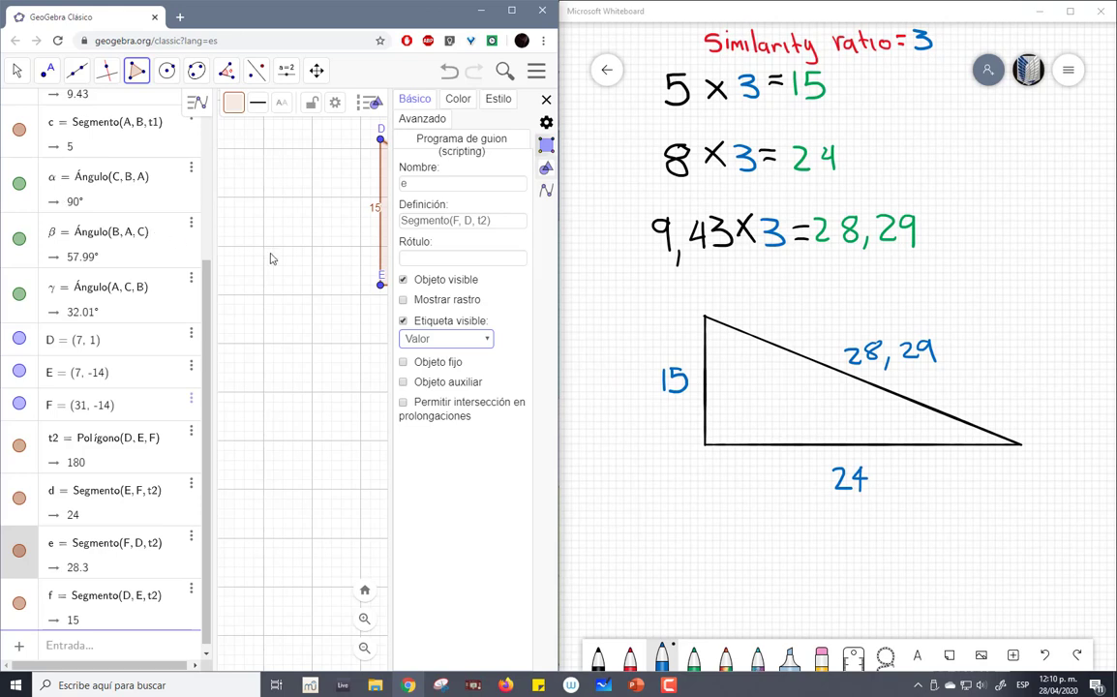
left_click_drag(392, 336, 631, 337)
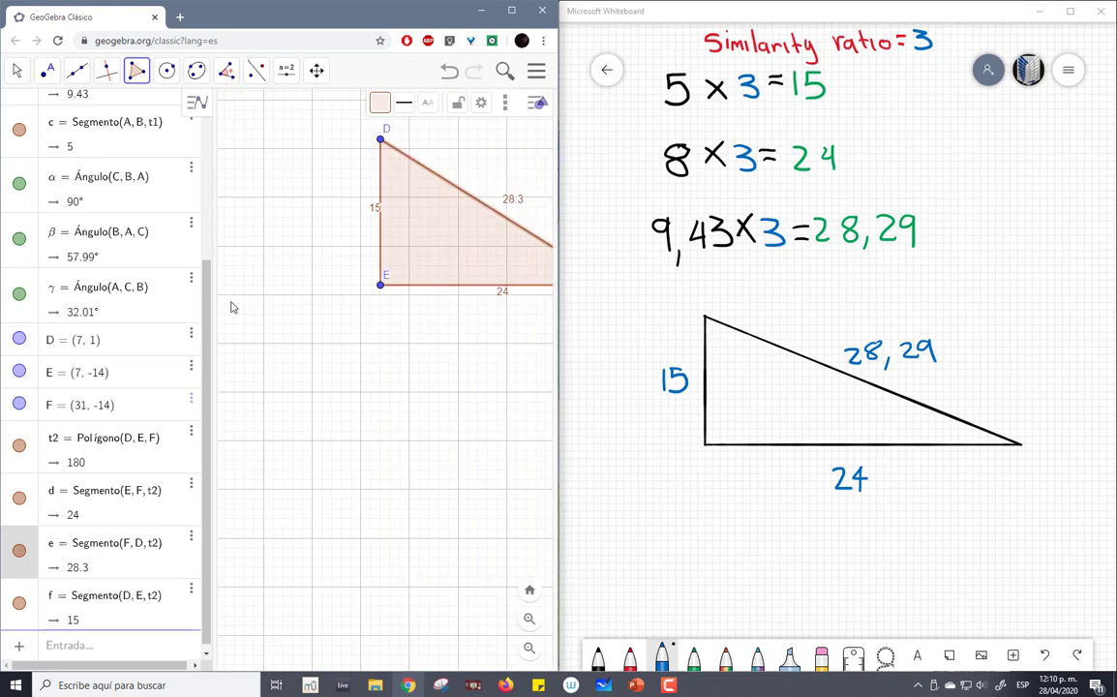
left_click_drag(212, 297, 5, 268)
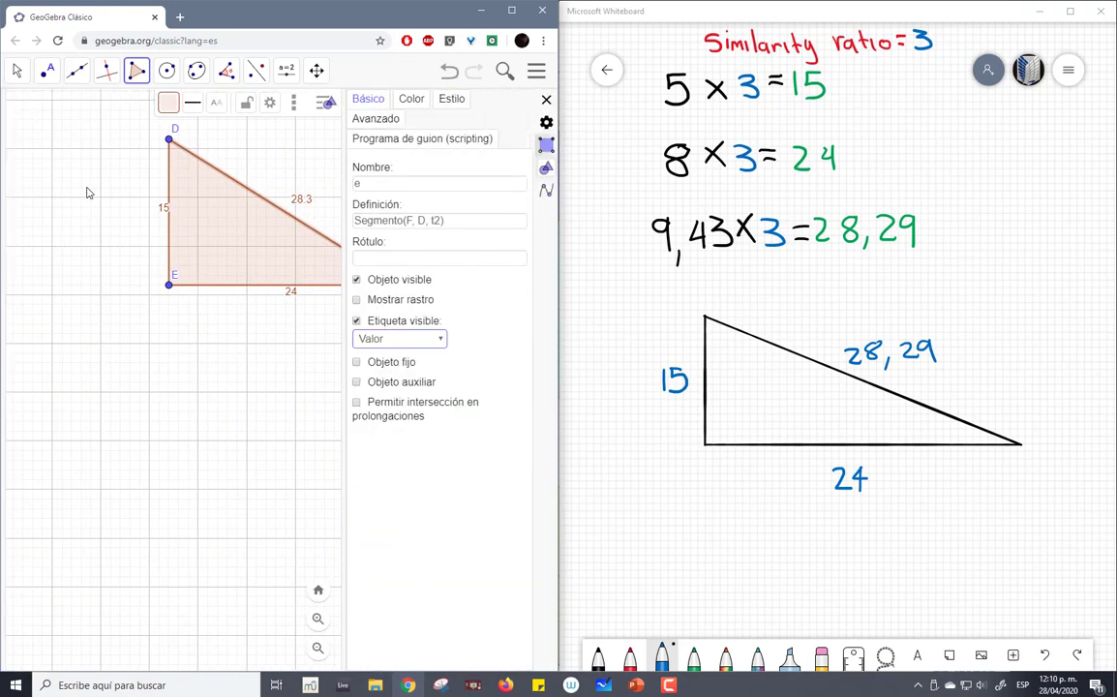
left_click(34, 74)
left_click(44, 107)
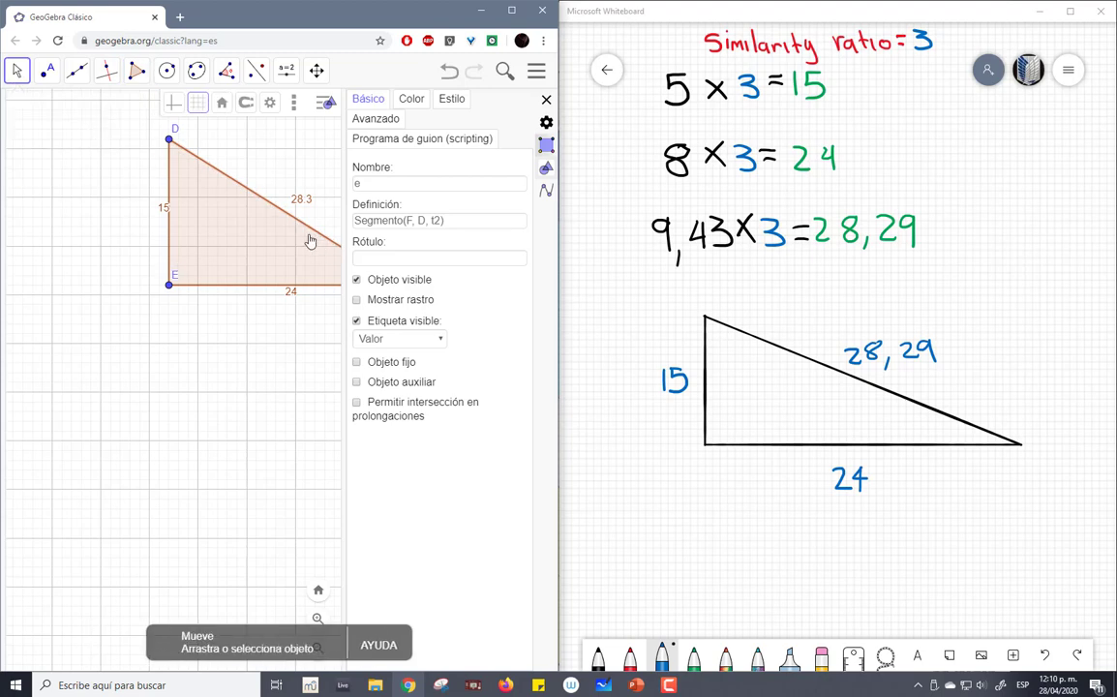
left_click_drag(345, 216, 652, 217)
left_click_drag(369, 376, 312, 478)
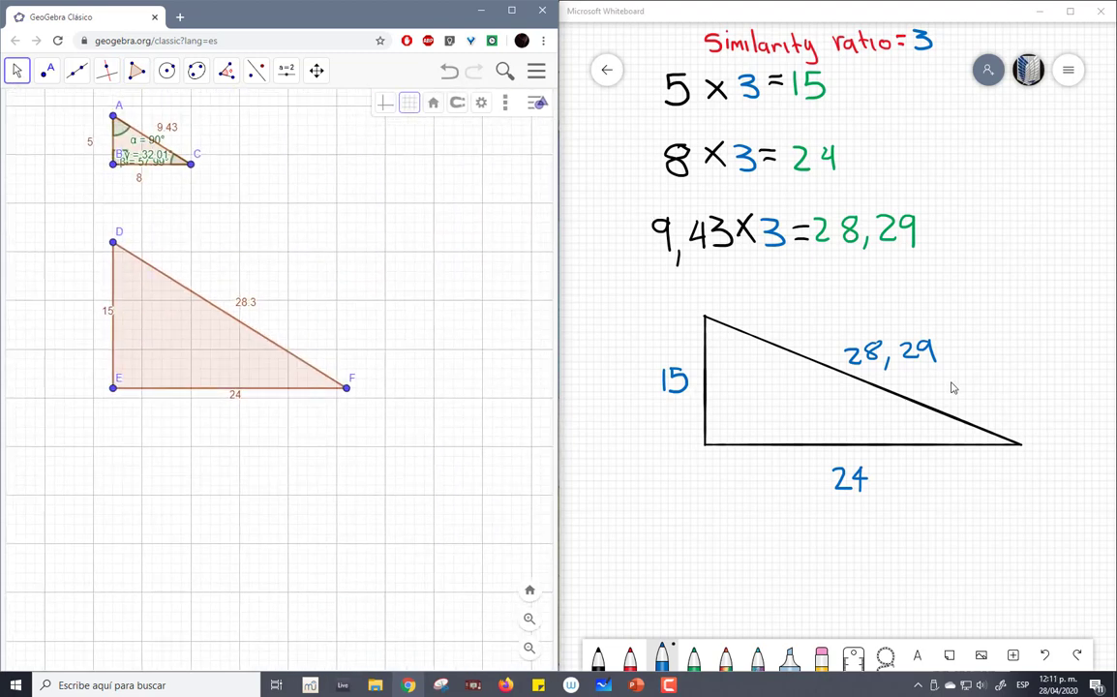
mouse_move(949, 336)
left_mouse_down()
mouse_move(889, 329)
mouse_move(949, 379)
mouse_move(954, 332)
left_mouse_up()
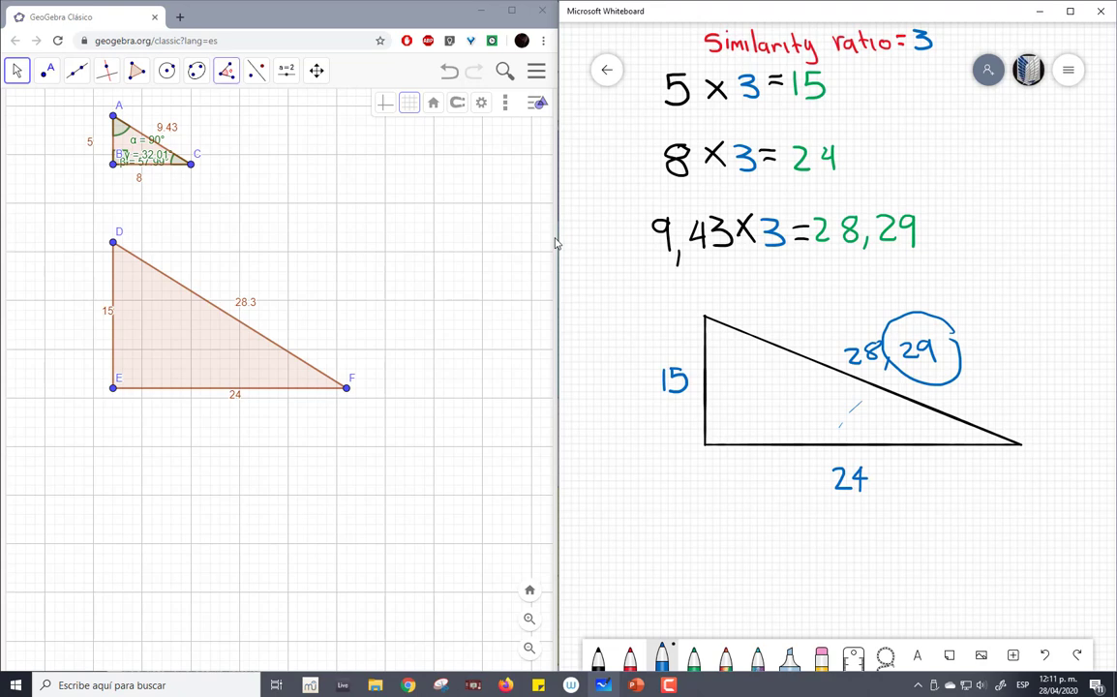
- Mark the interior angles at vertices D, F and E of the larger triangle with the Angle tool
left_click(225, 70)
left_click(237, 108)
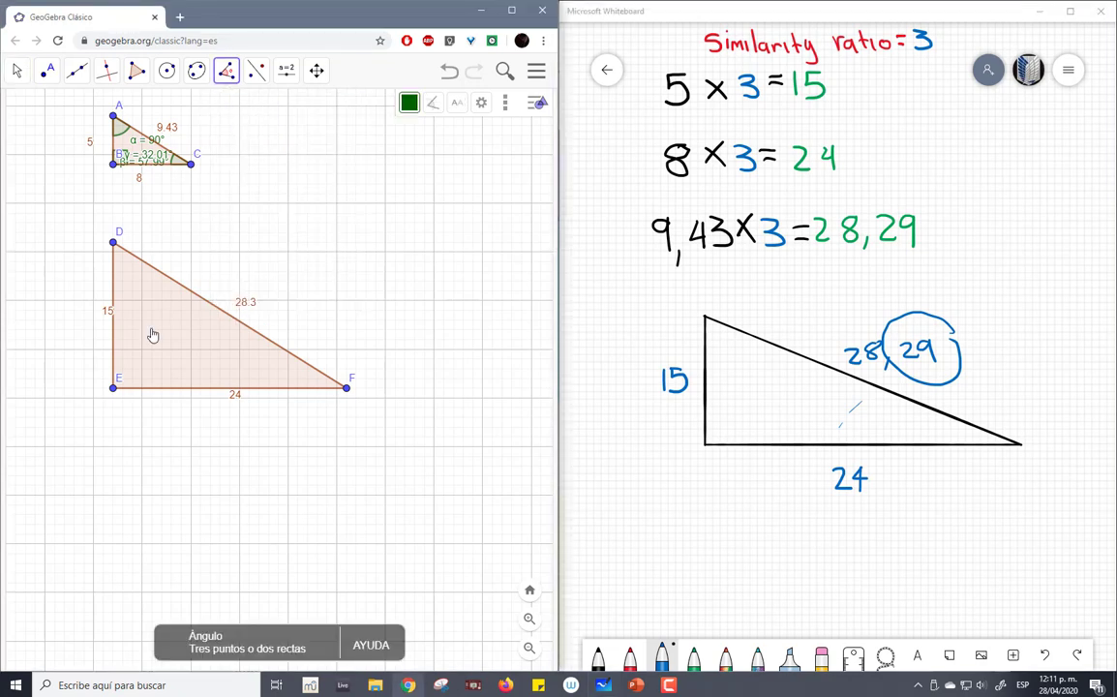
left_click(114, 389)
left_click(114, 243)
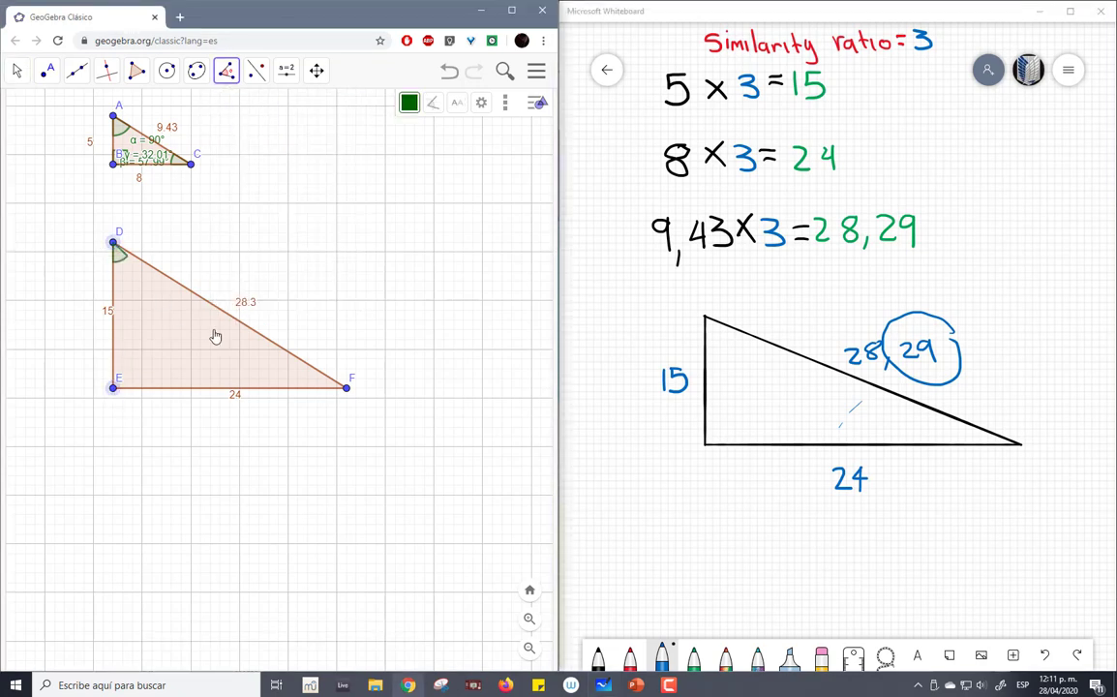
left_click(347, 388)
left_click(347, 389)
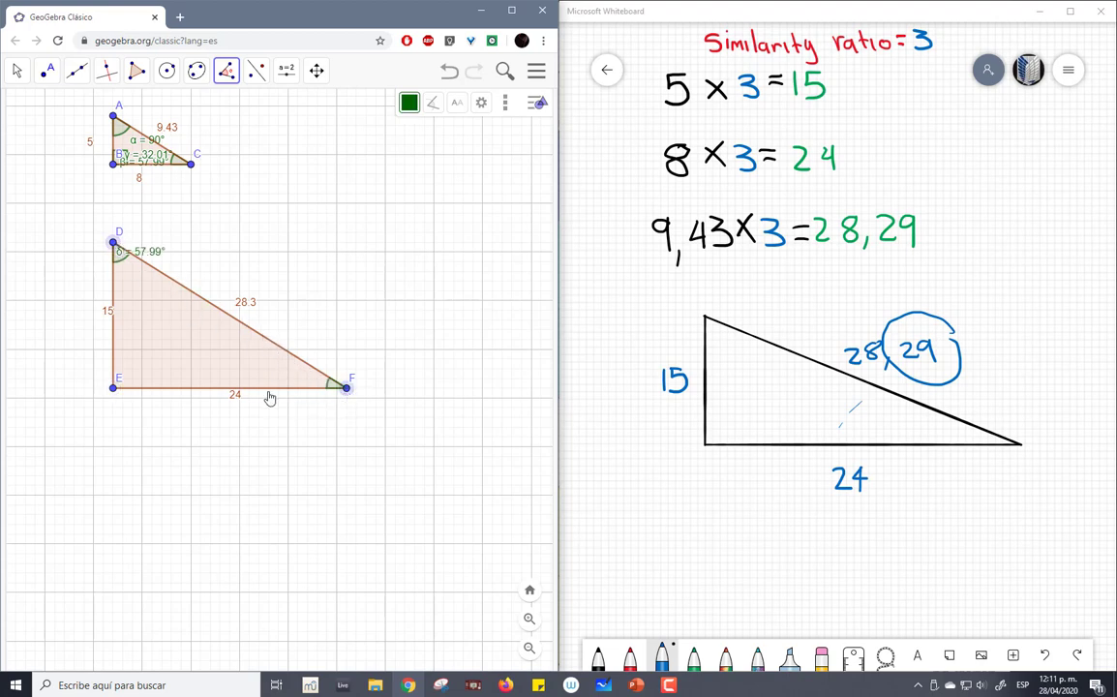
left_click(115, 389)
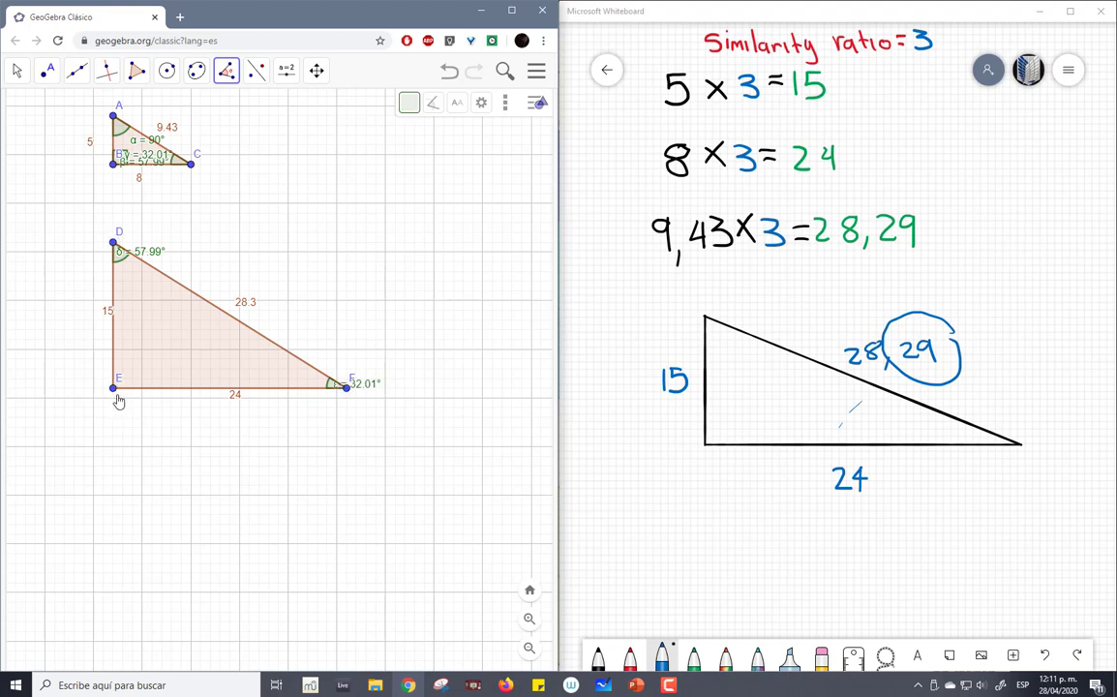
left_click(344, 391)
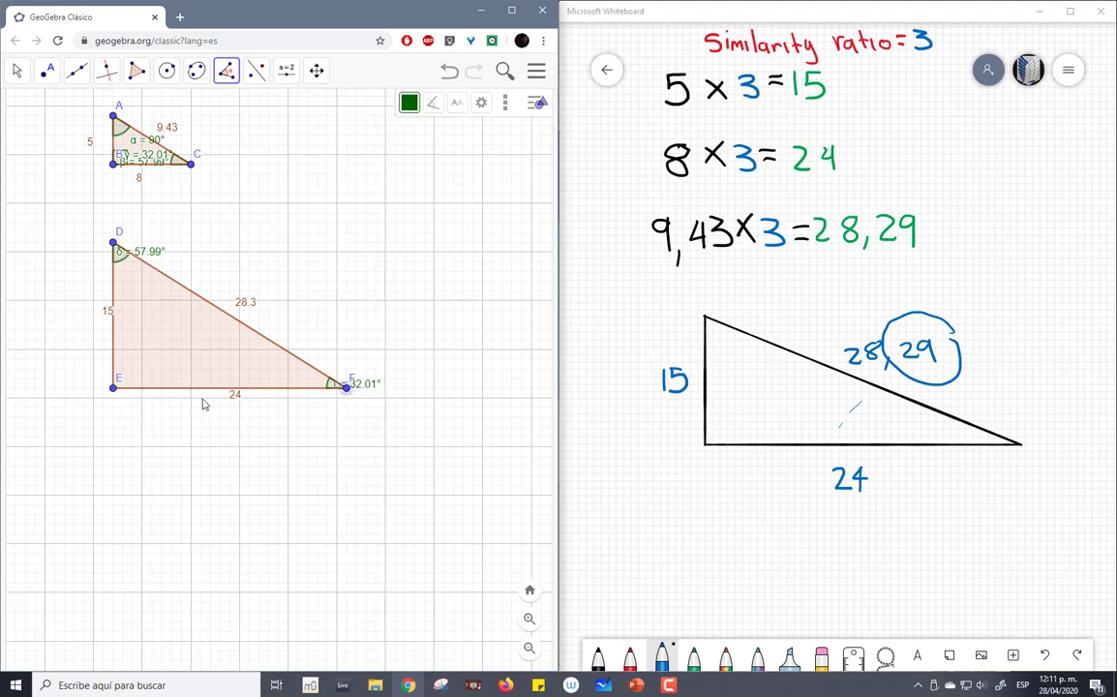
left_click(115, 390)
left_click(114, 242)
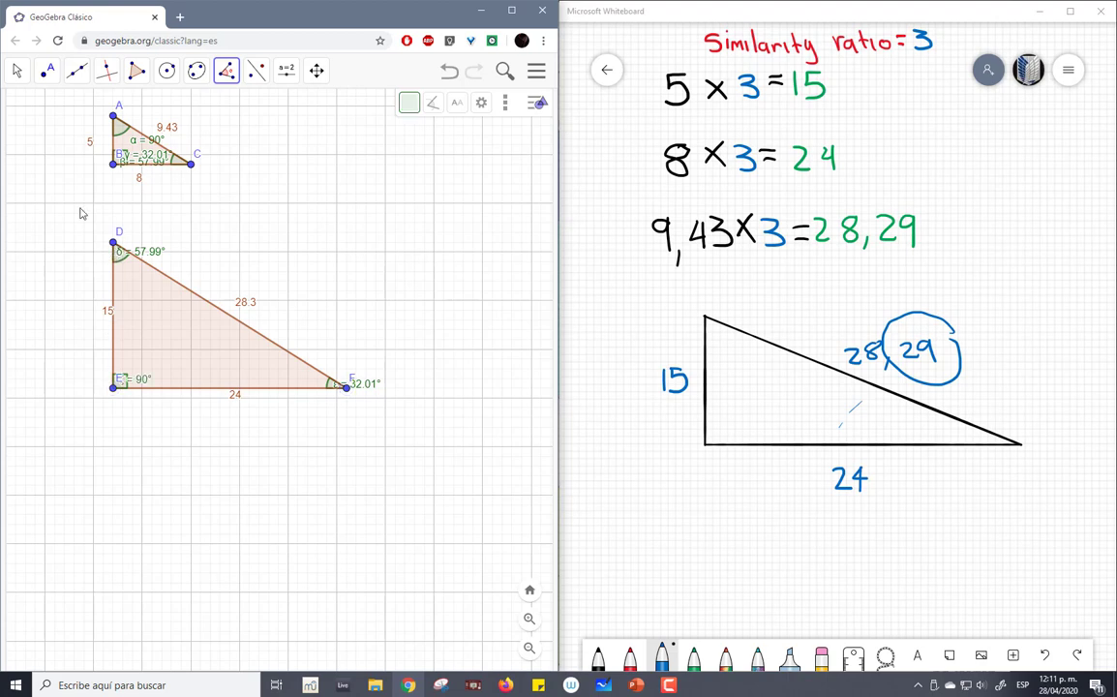
- Move triangle DEF with the Move tool so that it encloses triangle ABC
left_click(14, 72)
left_click(39, 106)
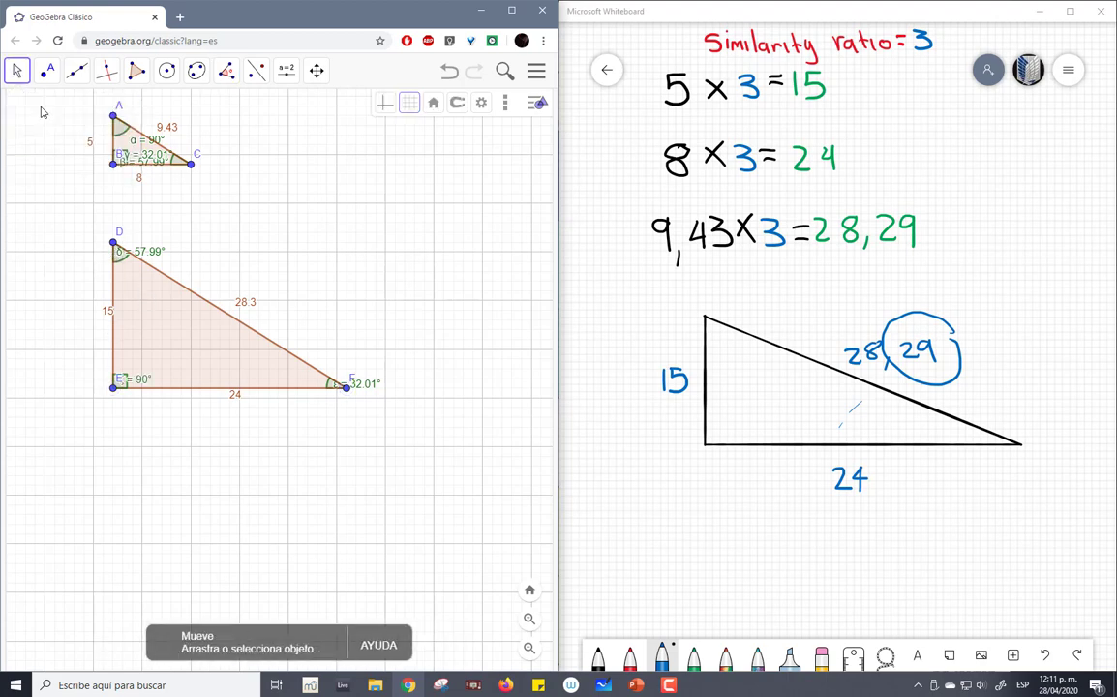
left_click_drag(179, 348, 142, 166)
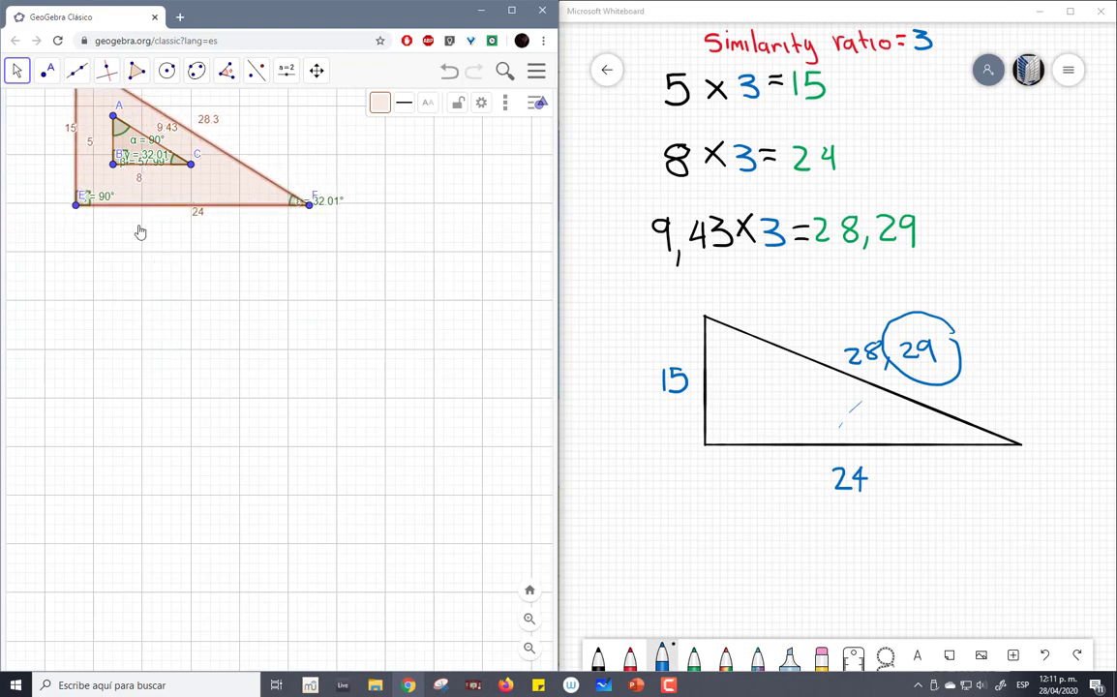
- Reposition the angle labels α, β and γ inside triangle ABC, beside vertices B, A and C respectively
left_click_drag(139, 251, 262, 473)
scroll(246, 421, "up", 7)
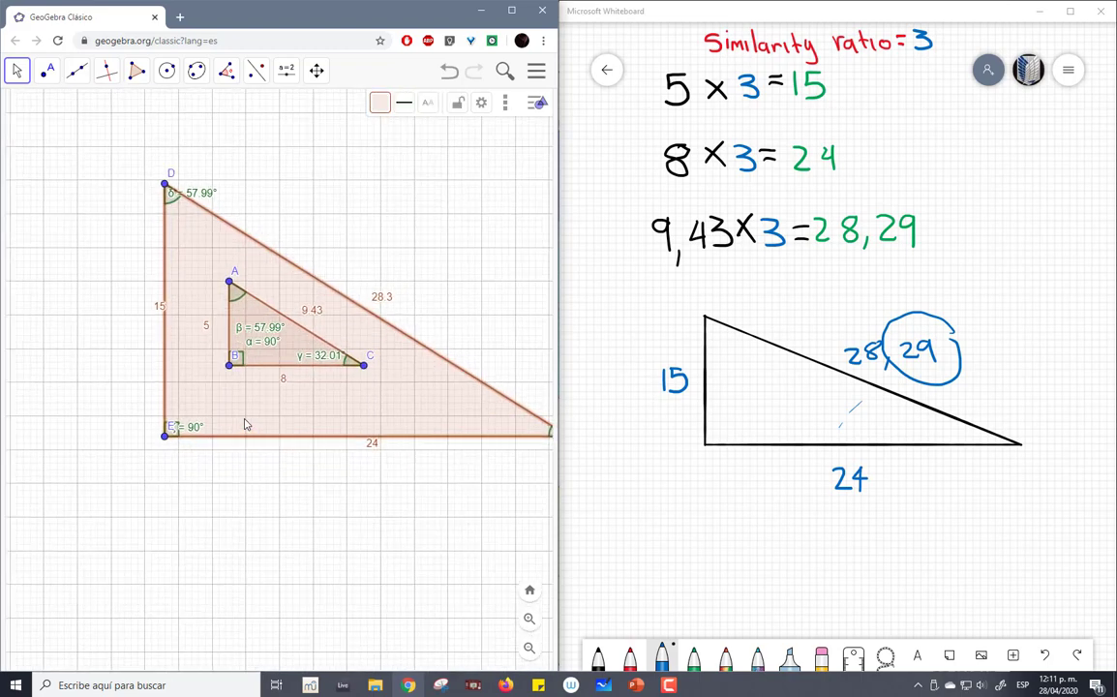
left_click_drag(402, 424, 394, 291)
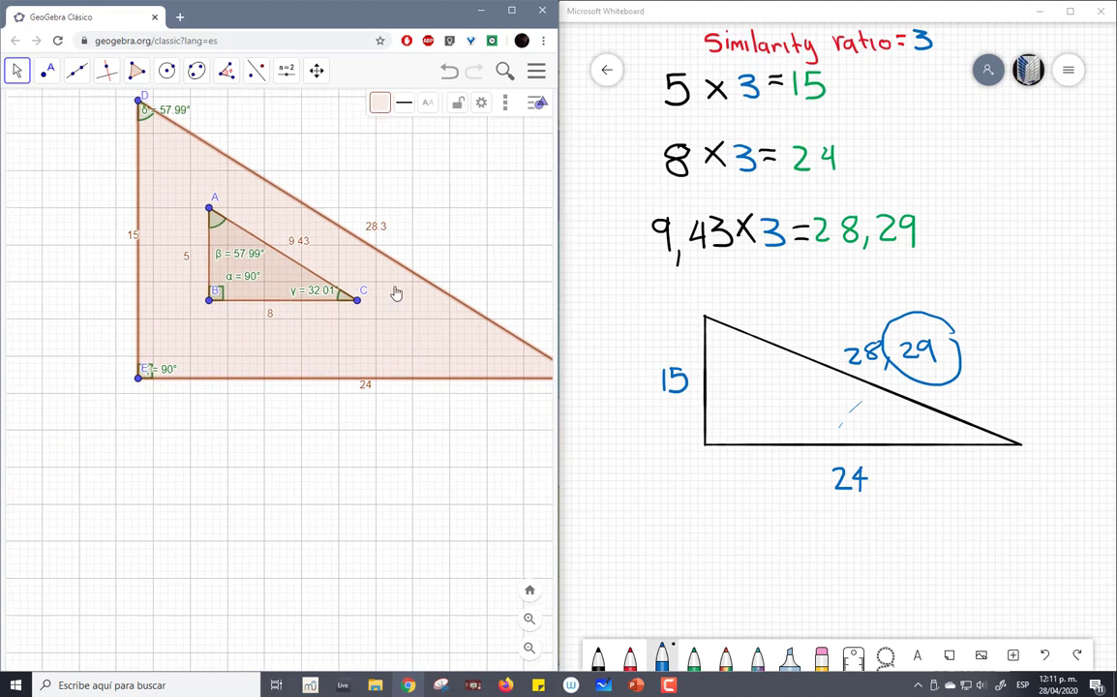
left_click_drag(237, 282, 231, 295)
left_click_drag(211, 238, 209, 230)
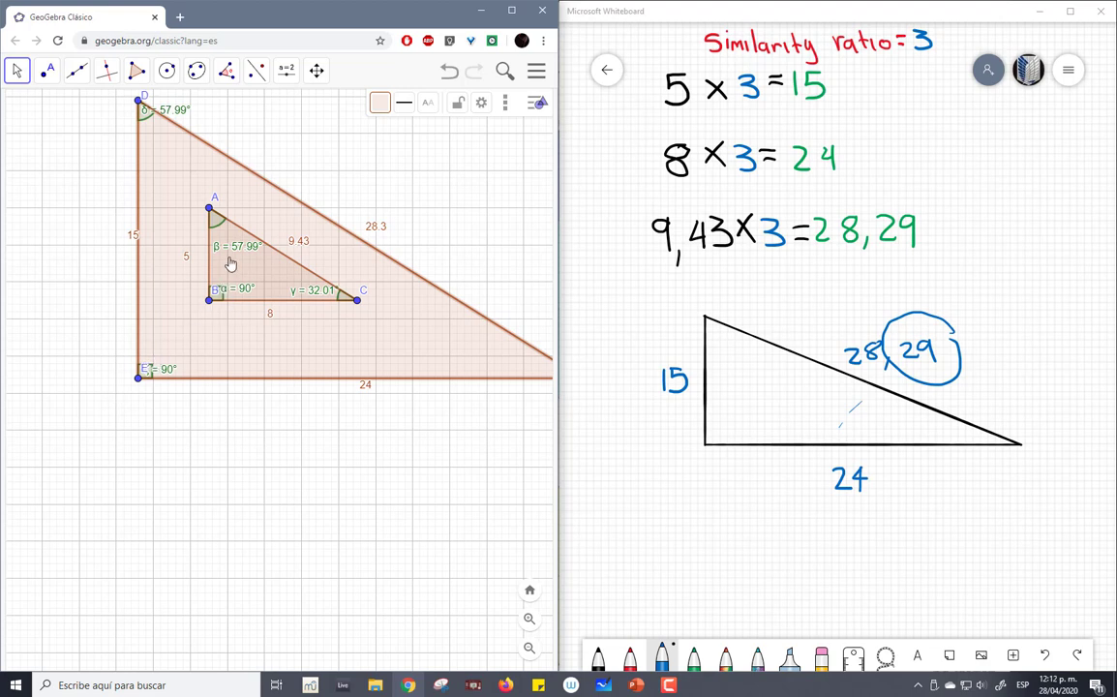
mouse_move(238, 249)
left_mouse_down()
mouse_move(150, 137)
mouse_move(164, 99)
mouse_move(245, 254)
left_mouse_up()
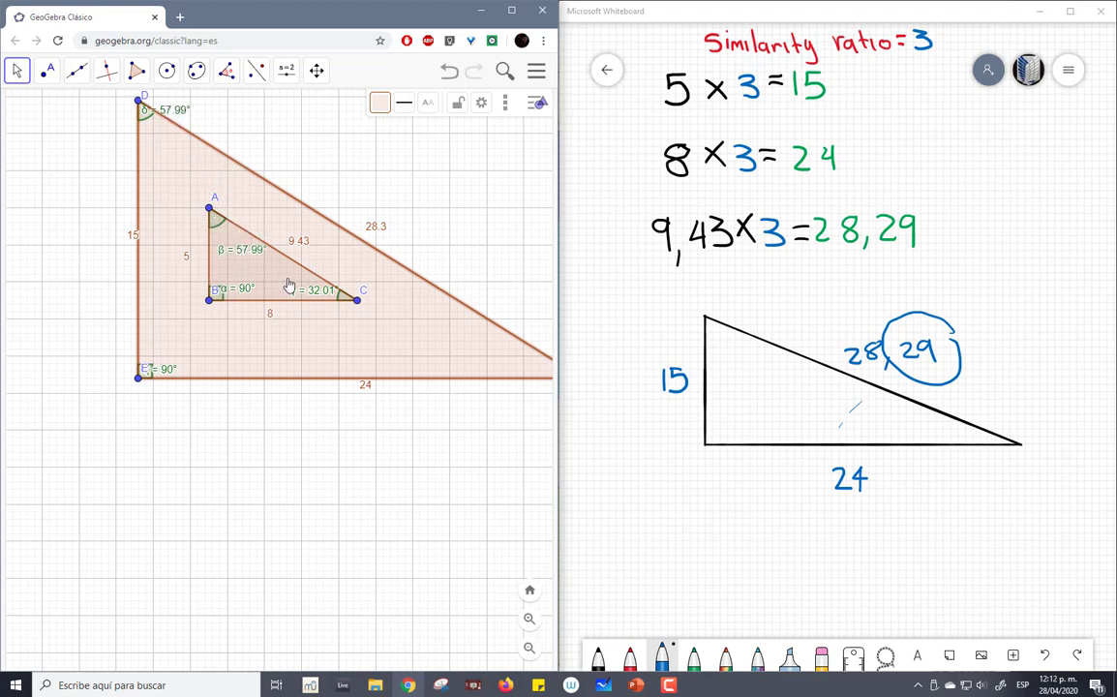
mouse_move(313, 297)
left_mouse_down()
mouse_move(464, 361)
mouse_move(308, 315)
mouse_move(315, 295)
mouse_move(294, 292)
left_mouse_up()
left_click_drag(453, 223, 353, 262)
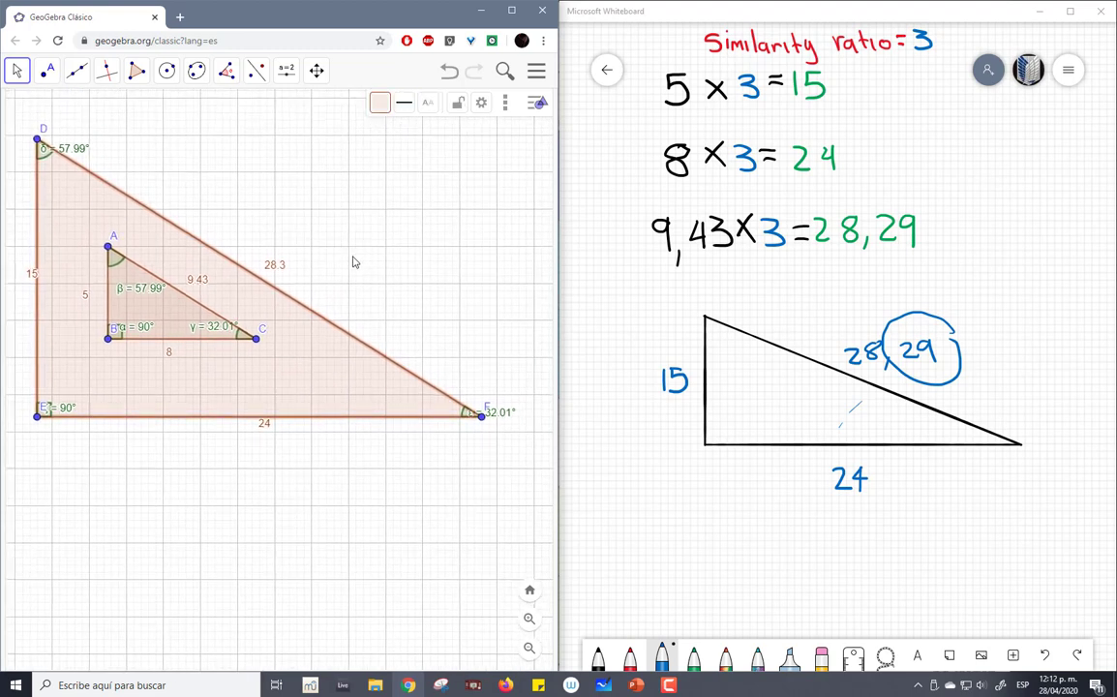